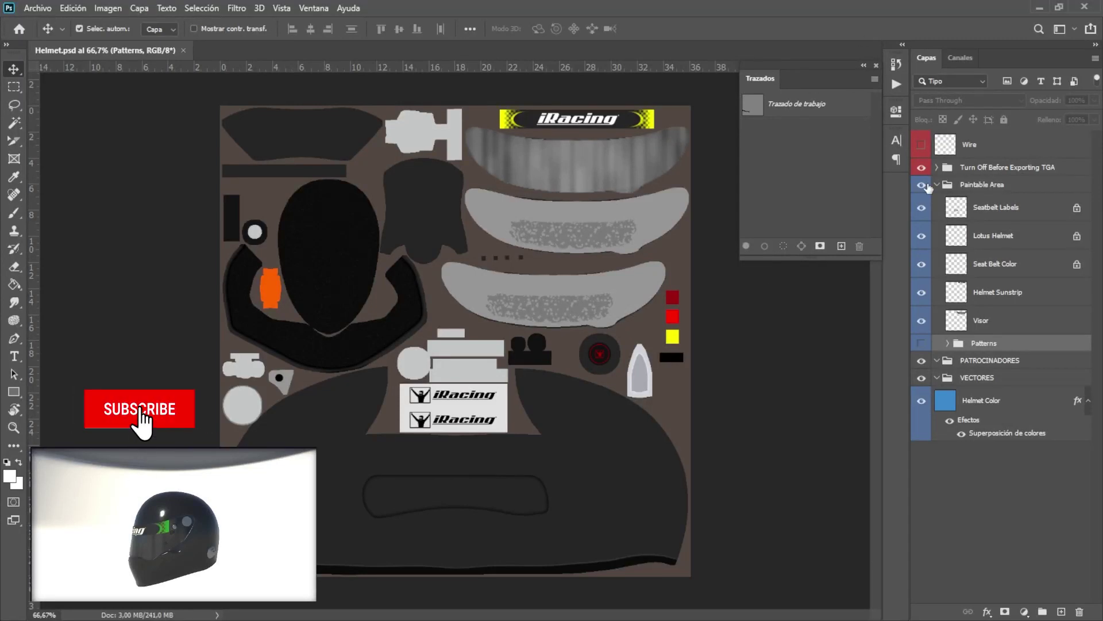
# Show the UV wireframe and add a new group named NARANJA inside VECTORES
pyautogui.click(921, 144)
pyautogui.click(937, 184)
pyautogui.click(977, 219)
pyautogui.click(1042, 611)
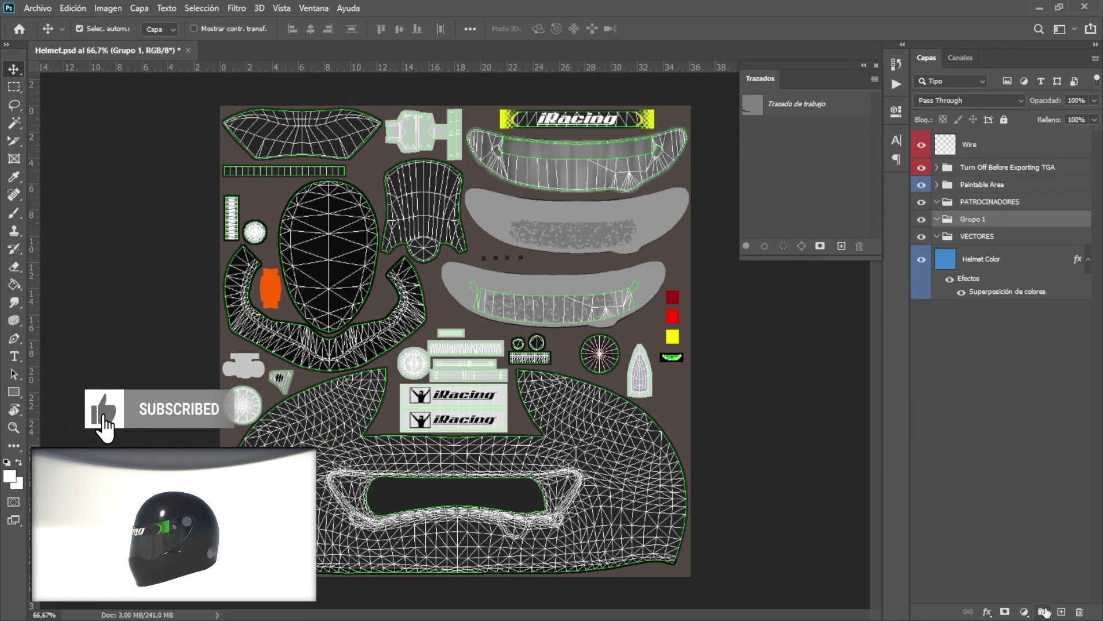
pyautogui.moveTo(977, 219); pyautogui.dragTo(977, 236)
pyautogui.doubleClick(984, 236)
pyautogui.write('NARANJA')
pyautogui.press('Return')
# Give the NARANJA group an orange ff6000 Color Overlay
pyautogui.doubleClick(1007, 292)
pyautogui.click(862, 225)
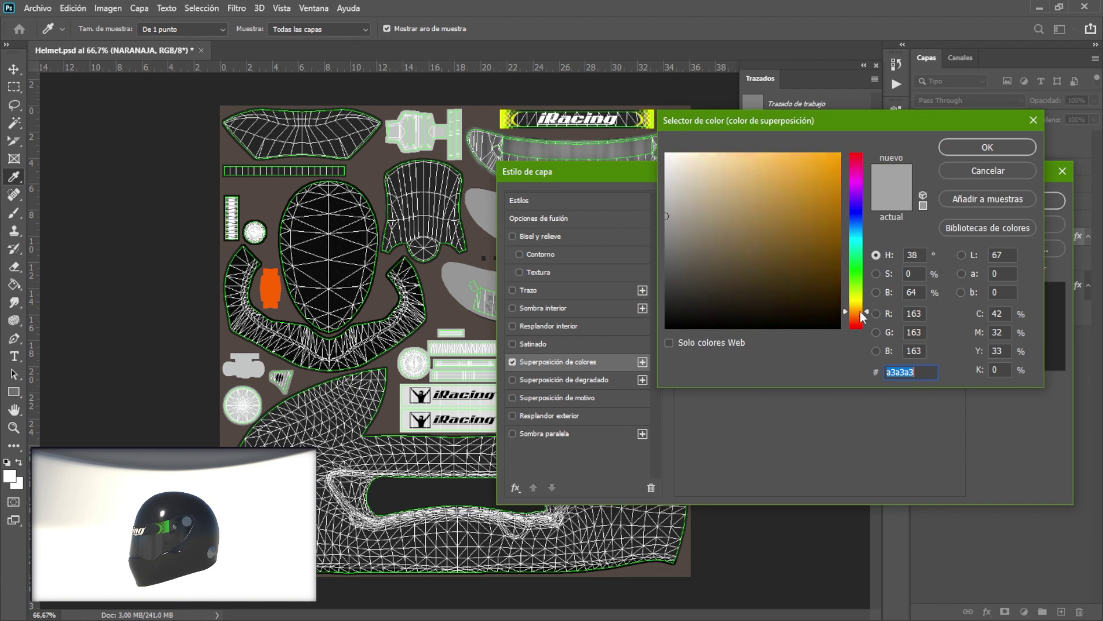
pyautogui.write('ff6000')
pyautogui.press('Return')
pyautogui.click(997, 197)
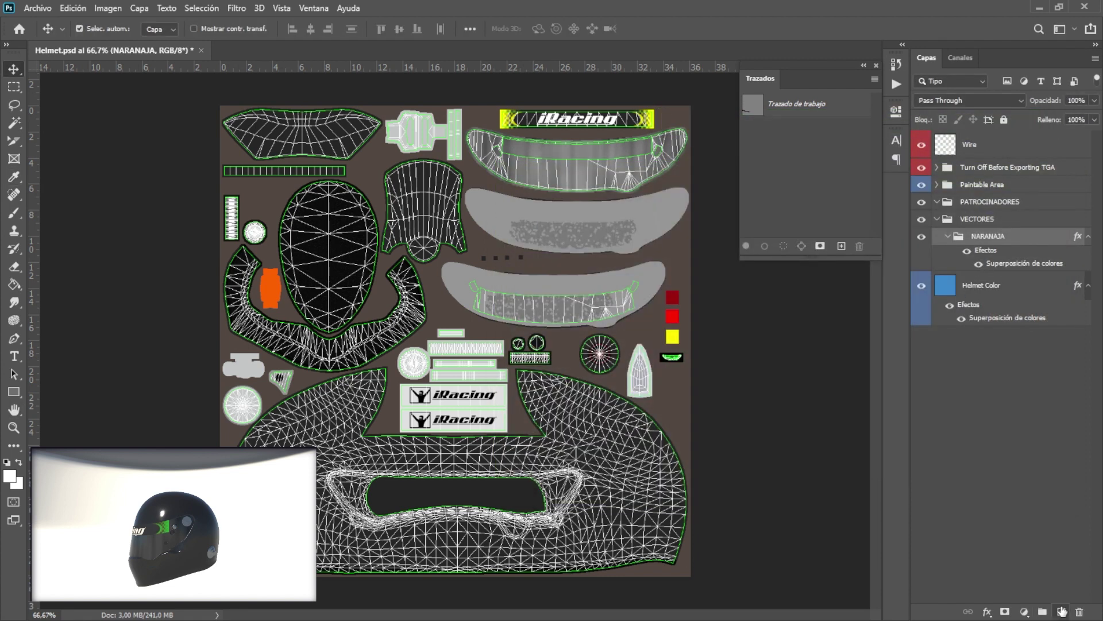
# Draw the stripe outline near the visor with the Pen tool and fill it orange
pyautogui.hotkey('ctrl', '+')
pyautogui.press('p')
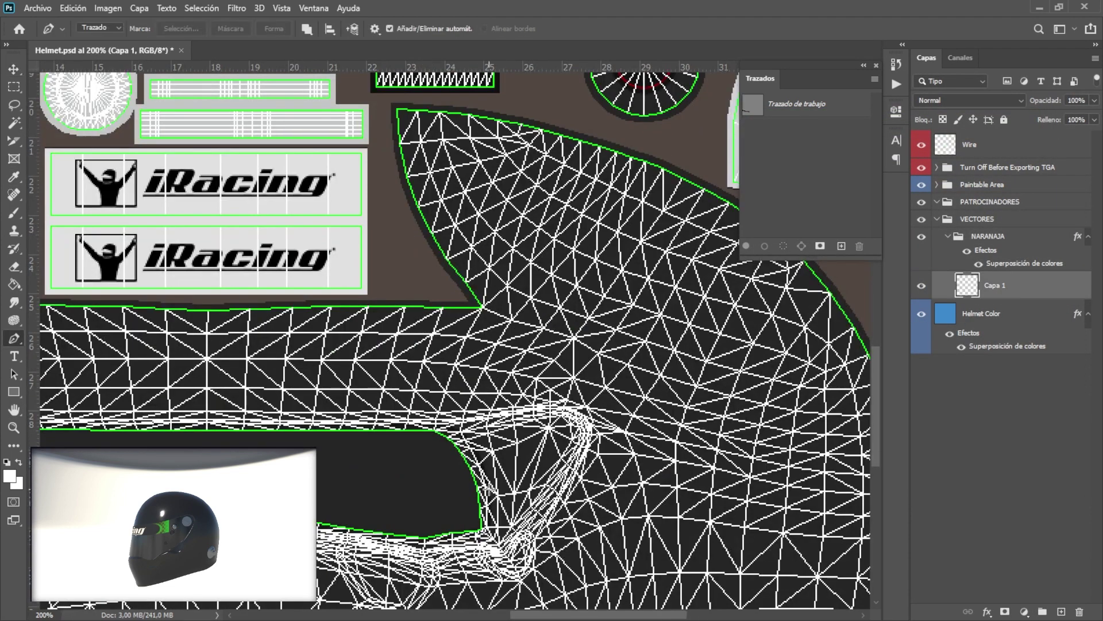
pyautogui.click(717, 318)
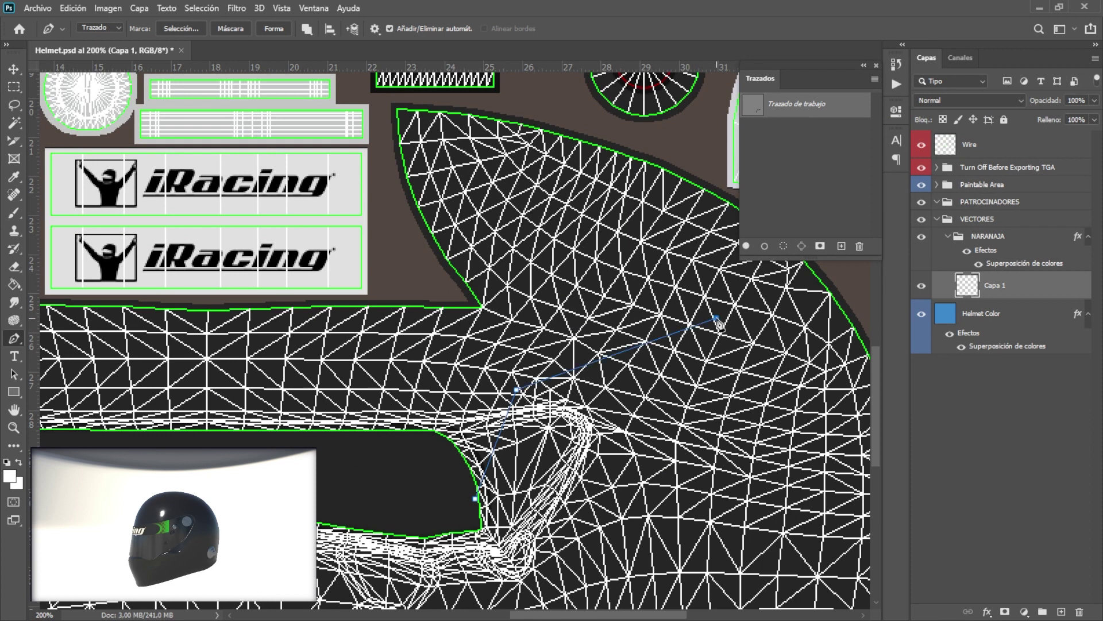
pyautogui.click(380, 369)
pyautogui.click(475, 498)
pyautogui.click(745, 246)
# Hide the wireframe and trace a curved path around the stripe's inner corner
pyautogui.hotkey('ctrl', '+')
pyautogui.hotkey('ctrl', '+')
pyautogui.hotkey('ctrl', '+')
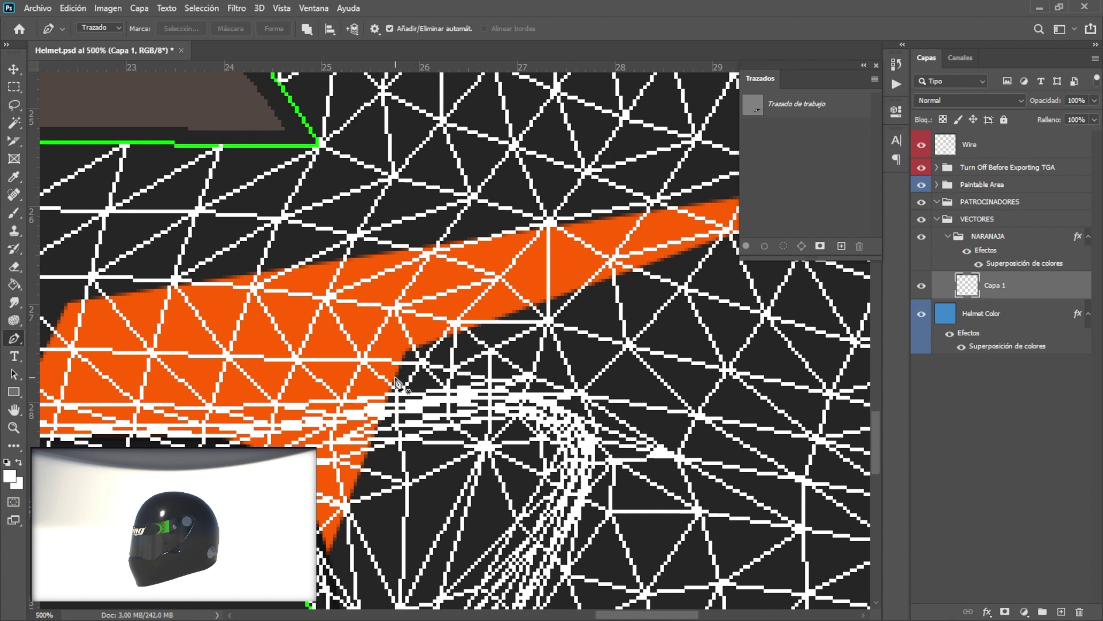
pyautogui.click(392, 385)
pyautogui.click(450, 337)
pyautogui.moveTo(419, 363); pyautogui.dragTo(413, 357)
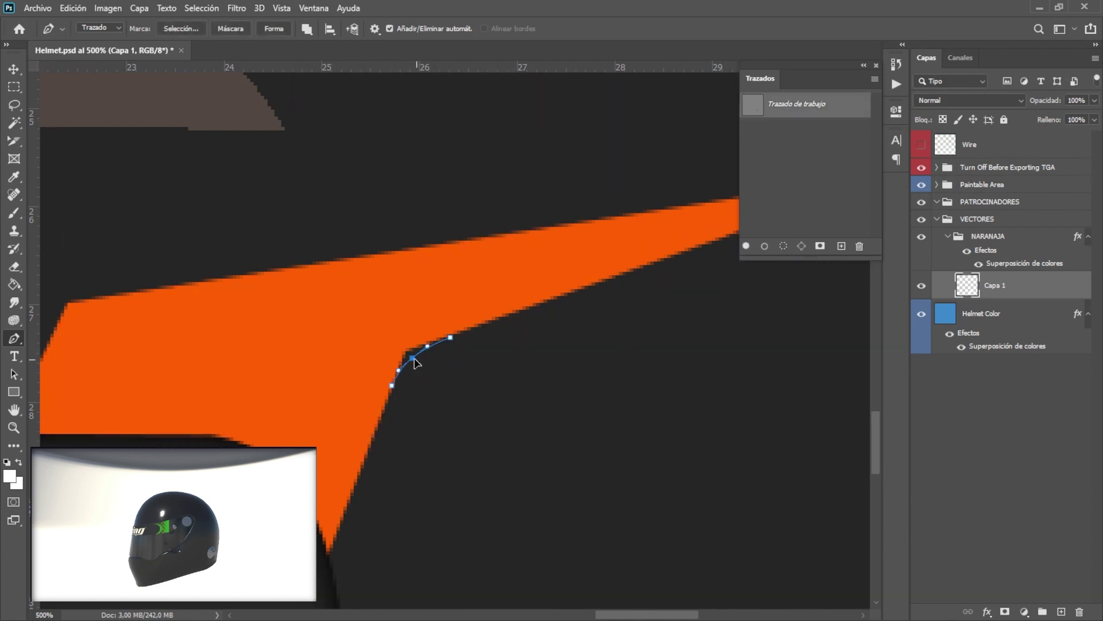
pyautogui.press('Escape')
# Close the trimming path and delete the excess orange beyond the curved edge
pyautogui.scroll(2, 372, 405)
pyautogui.hscroll(-4, 373, 405)
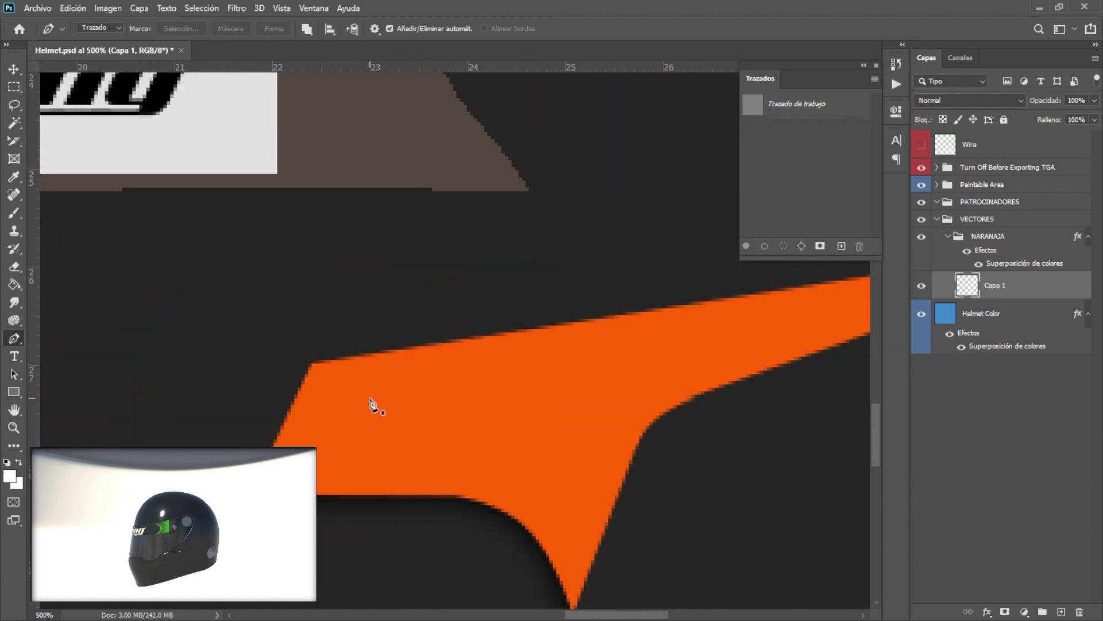
pyautogui.click(287, 411)
pyautogui.click(270, 329)
pyautogui.click(288, 412)
pyautogui.hotkey('ctrl', 'Return')
pyautogui.press('Delete')
pyautogui.press('m')
pyautogui.hotkey('ctrl', 'd')
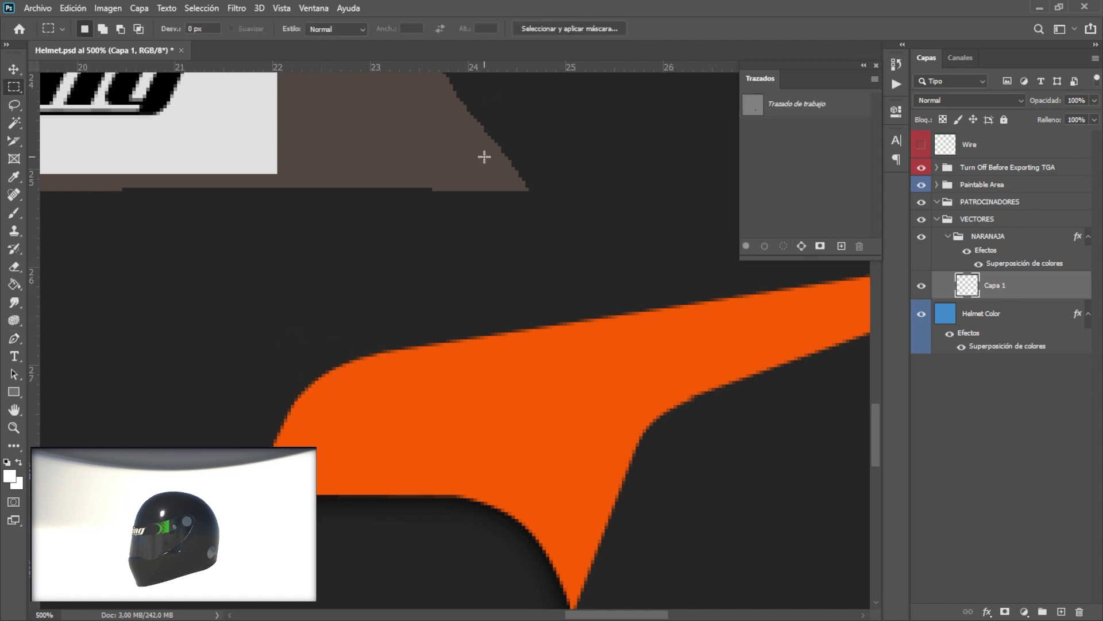
# Check the 3D preview, then cut the stripe's upper tip using a curved path selection
pyautogui.moveTo(172, 563); pyautogui.dragTo(213, 579)
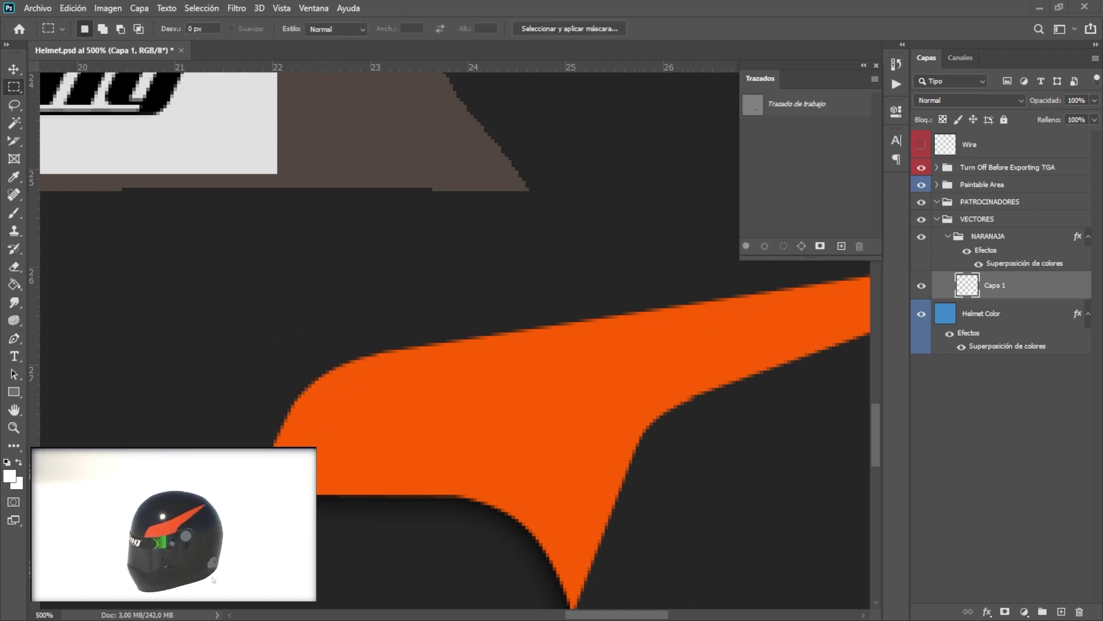
pyautogui.scroll(-1, 493, 467)
pyautogui.hscroll(-2, 463, 482)
pyautogui.press('p')
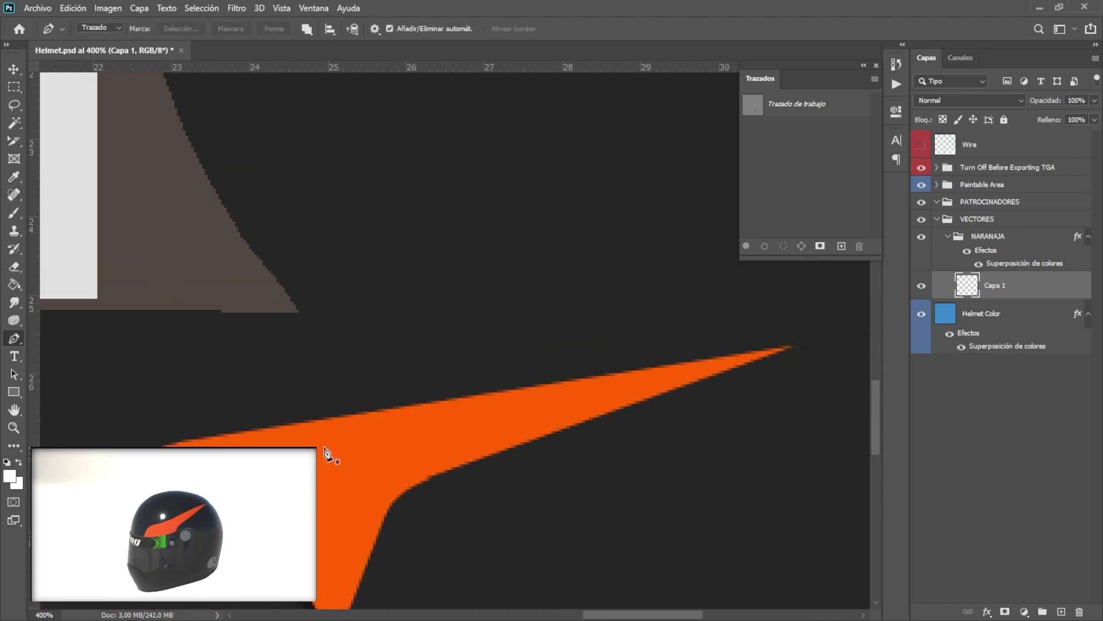
pyautogui.click(235, 434)
pyautogui.moveTo(807, 326); pyautogui.dragTo(836, 323)
pyautogui.click(258, 396)
pyautogui.click(235, 433)
pyautogui.hotkey('ctrl', 'Return')
pyautogui.click(14, 87)
pyautogui.hotkey('ctrl', 'd')
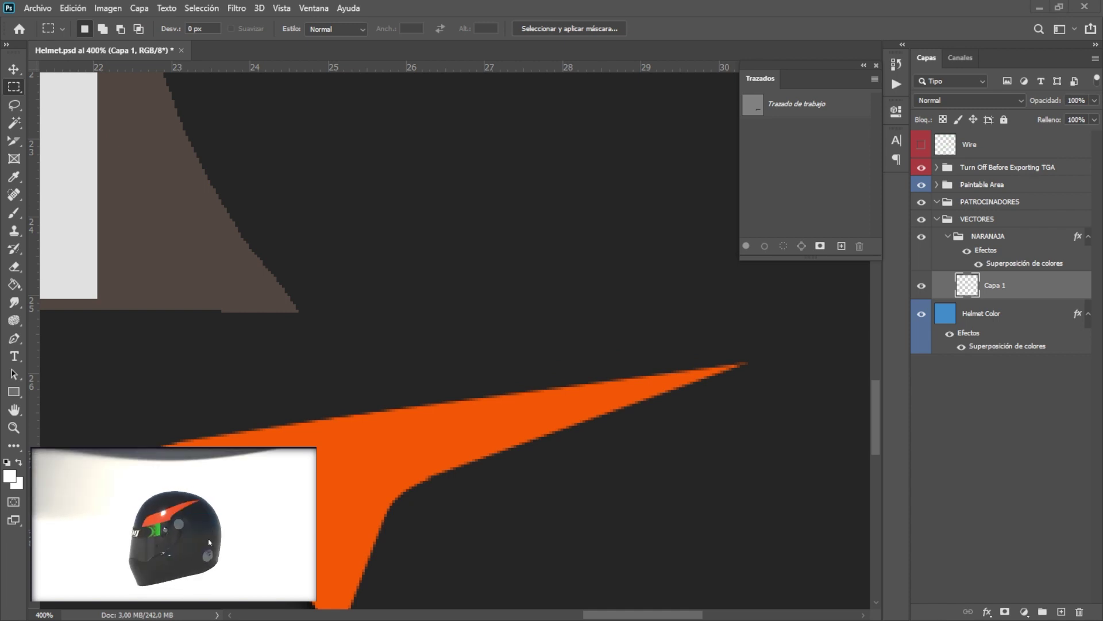
# Trim the remaining end of the stripe tip with a second path selection
pyautogui.press('p')
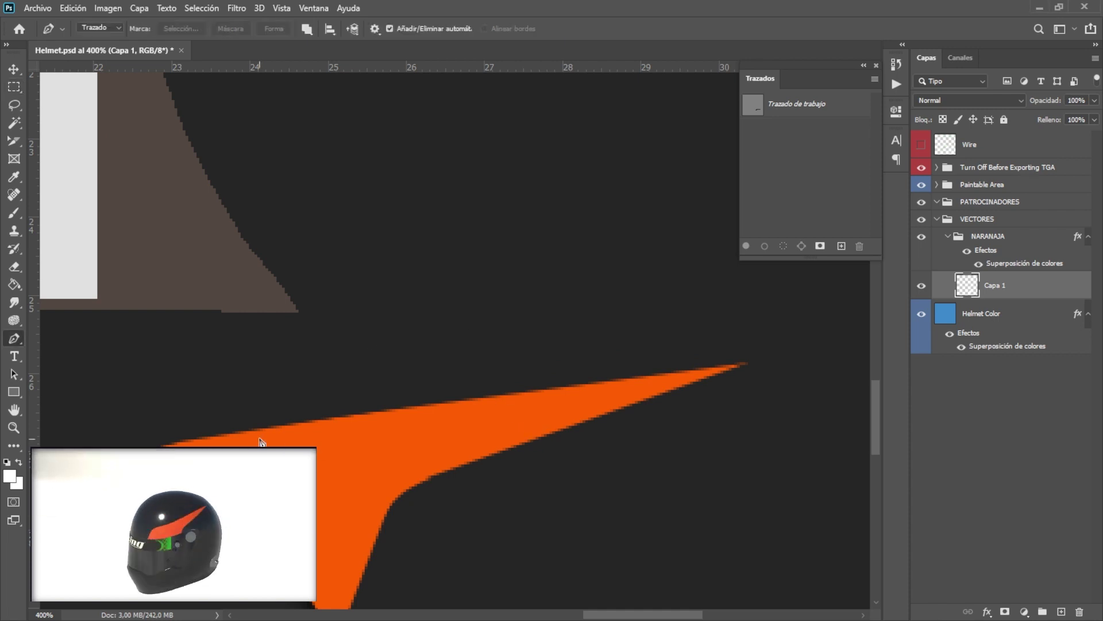
pyautogui.click(235, 433)
pyautogui.click(717, 395)
pyautogui.moveTo(770, 359); pyautogui.dragTo(765, 336)
pyautogui.click(693, 324)
pyautogui.click(296, 392)
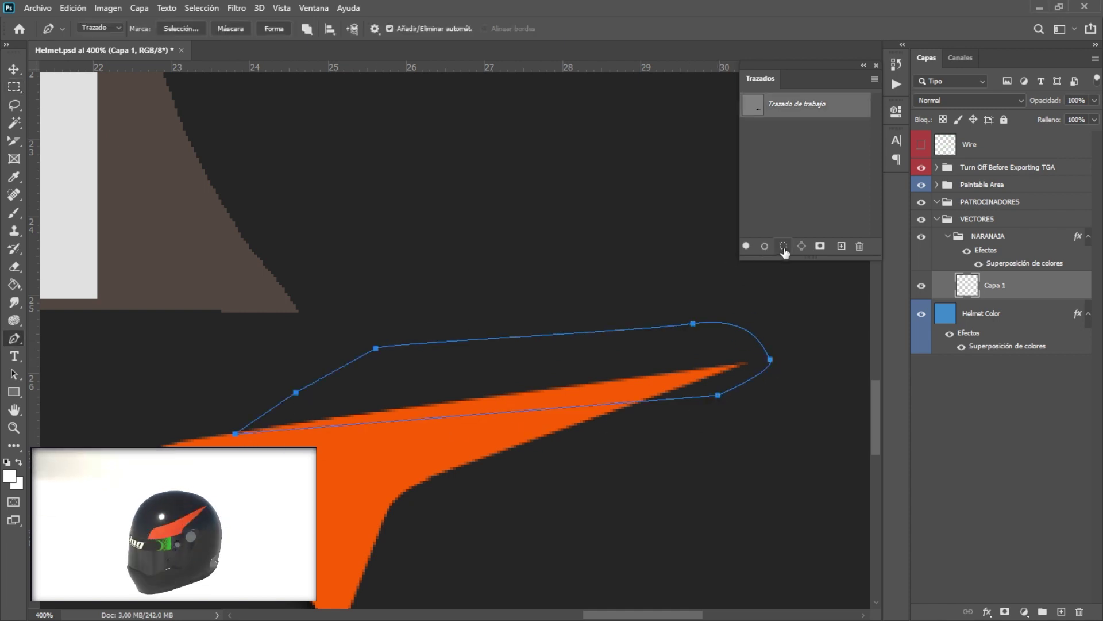
pyautogui.click(784, 252)
pyautogui.click(13, 87)
pyautogui.hotkey('ctrl', 'd')
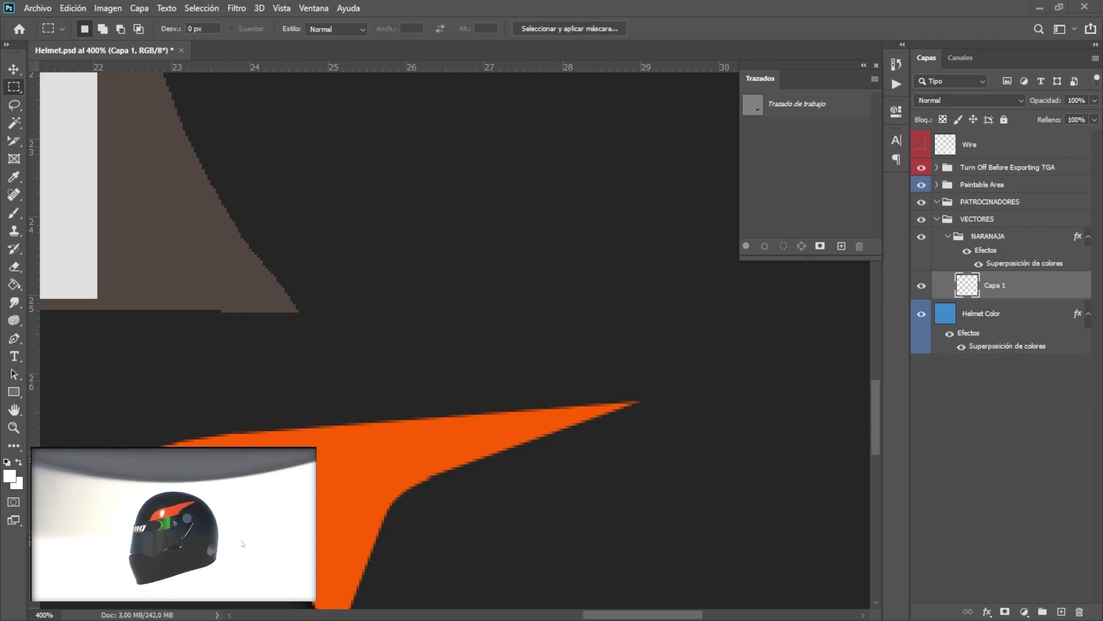
# Show the UV wireframe again, zoom out, and add an empty Capa 2 layer
pyautogui.click(921, 146)
pyautogui.hotkey('ctrl', '-')
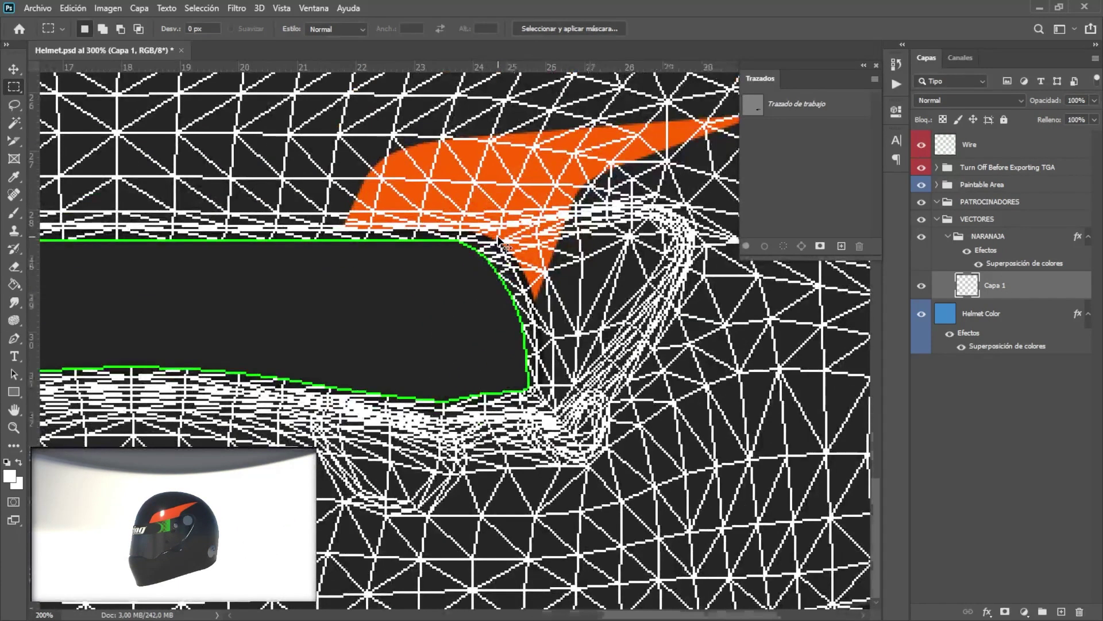
pyautogui.hotkey('ctrl', '-')
pyautogui.click(1062, 612)
# Outline the second shape along the helmet's lower edge with the Pen tool
pyautogui.press('p')
pyautogui.click(543, 373)
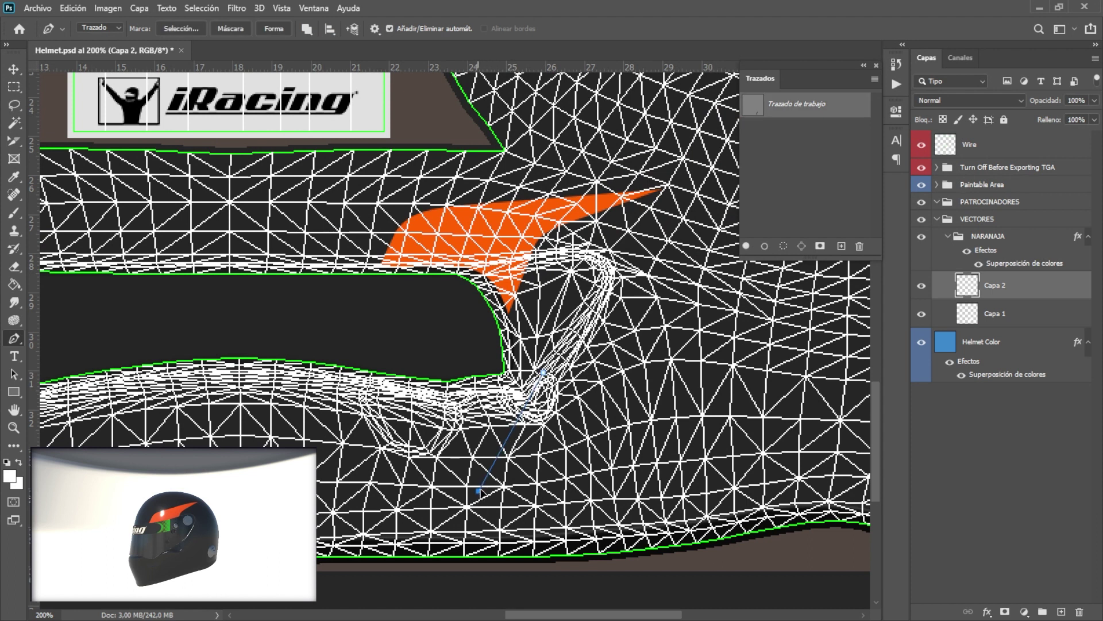
pyautogui.moveTo(483, 484); pyautogui.dragTo(488, 484)
pyautogui.click(699, 463)
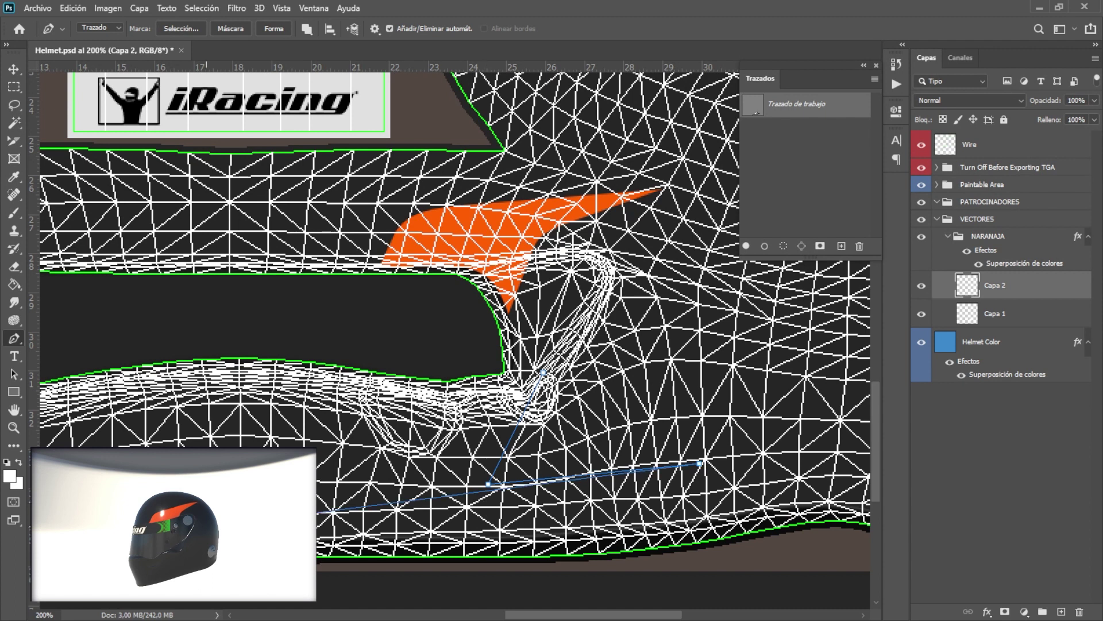
pyautogui.moveTo(701, 469); pyautogui.dragTo(702, 475)
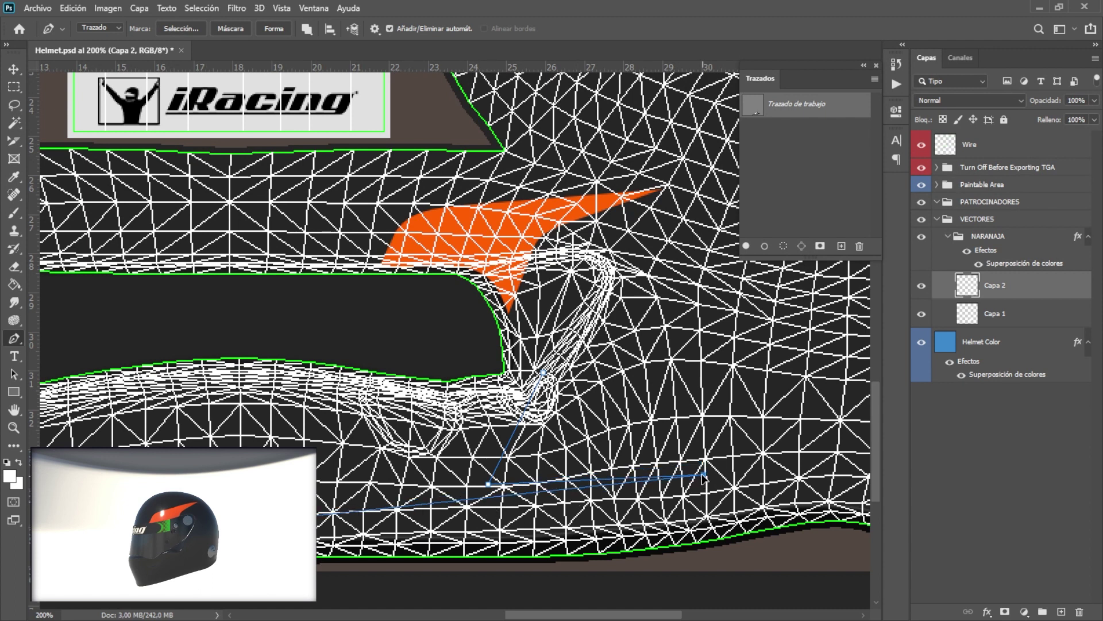
pyautogui.moveTo(487, 499); pyautogui.dragTo(489, 508)
pyautogui.click(557, 481)
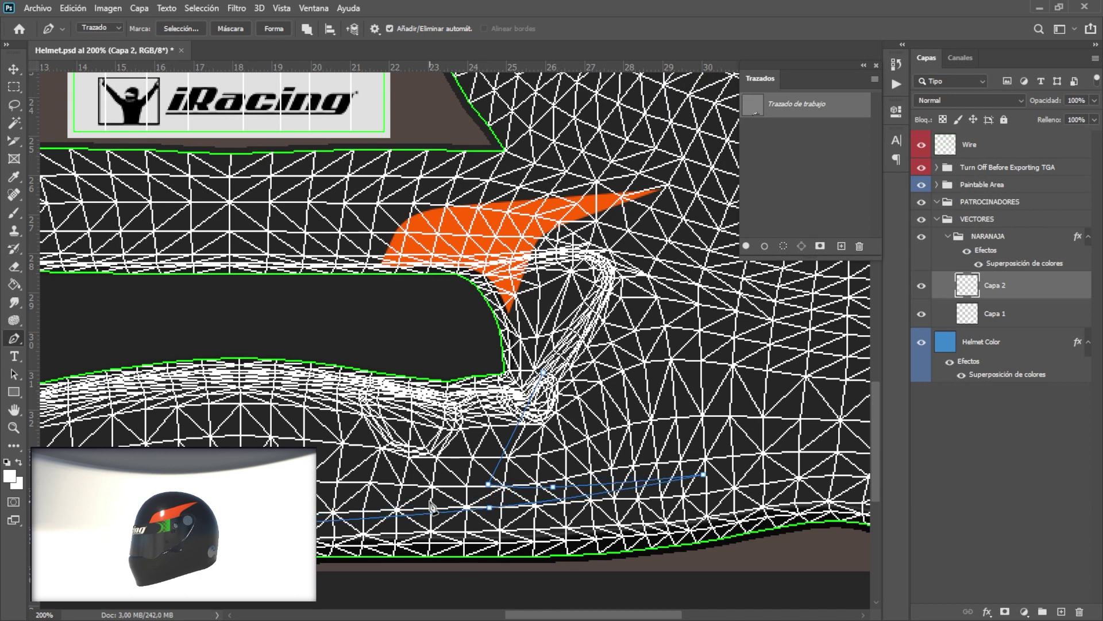
# Extend the outline up to the visor edge, close it and fill it orange
pyautogui.moveTo(433, 500); pyautogui.dragTo(425, 493)
pyautogui.click(356, 353)
pyautogui.click(543, 373)
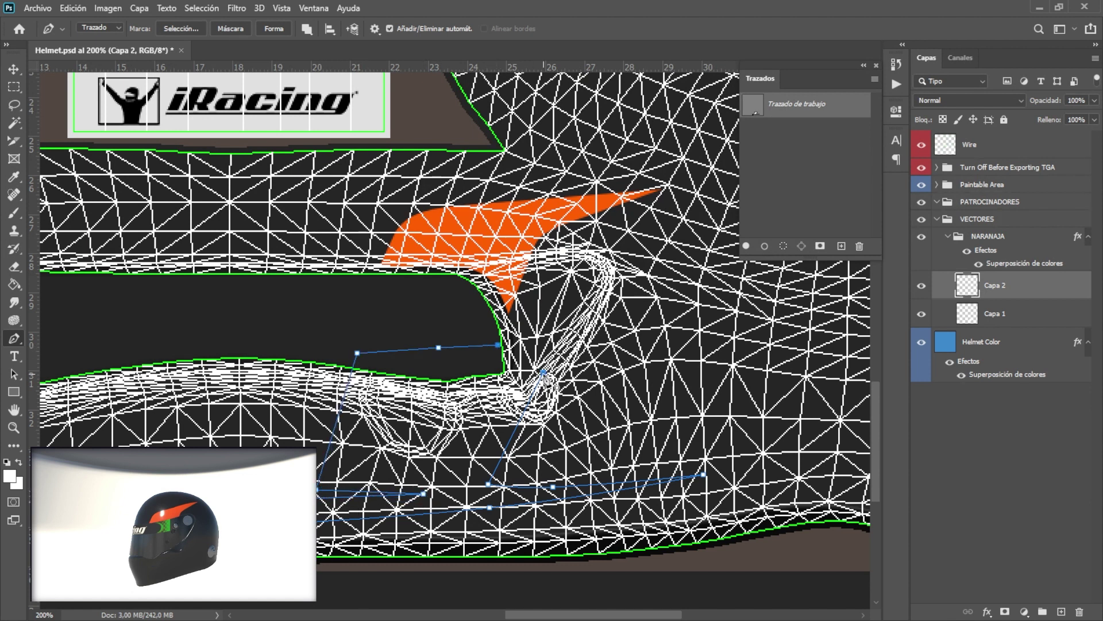
pyautogui.click(746, 246)
pyautogui.click(763, 211)
# Hide the wireframe and cut away the shape's sharp corner
pyautogui.click(920, 147)
pyautogui.hotkey('ctrl', '+')
pyautogui.scroll(-5, 527, 73)
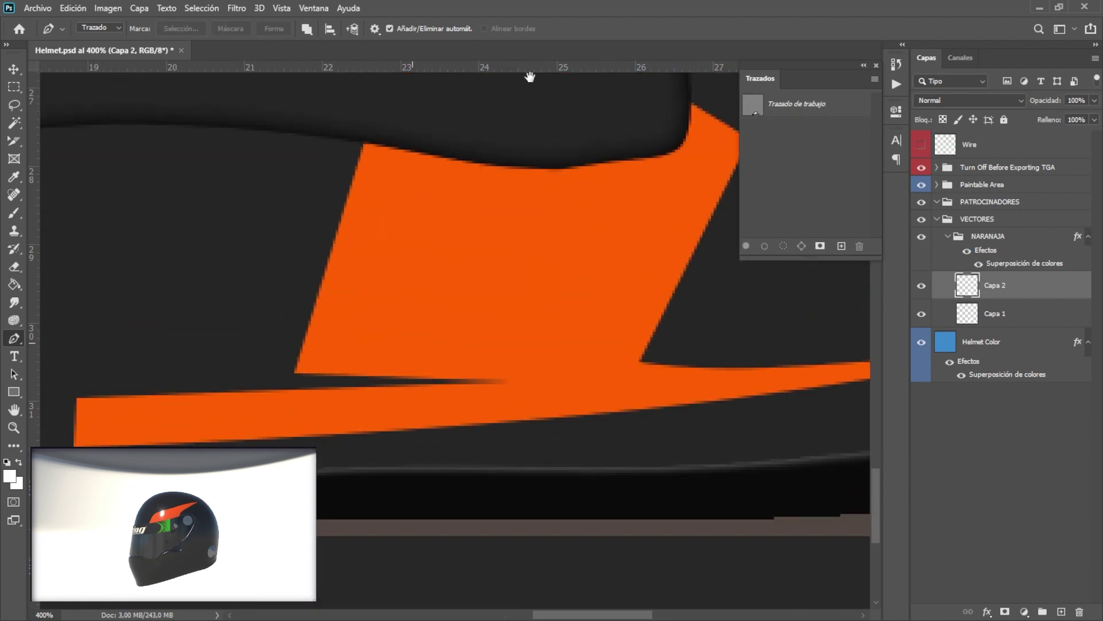
pyautogui.click(308, 326)
pyautogui.click(275, 378)
pyautogui.click(308, 326)
pyautogui.hotkey('ctrl', 'Return')
pyautogui.press('Delete')
pyautogui.press('m')
# Round the inner corner by filling a curved pen path in orange
pyautogui.hscroll(3, 385, 335)
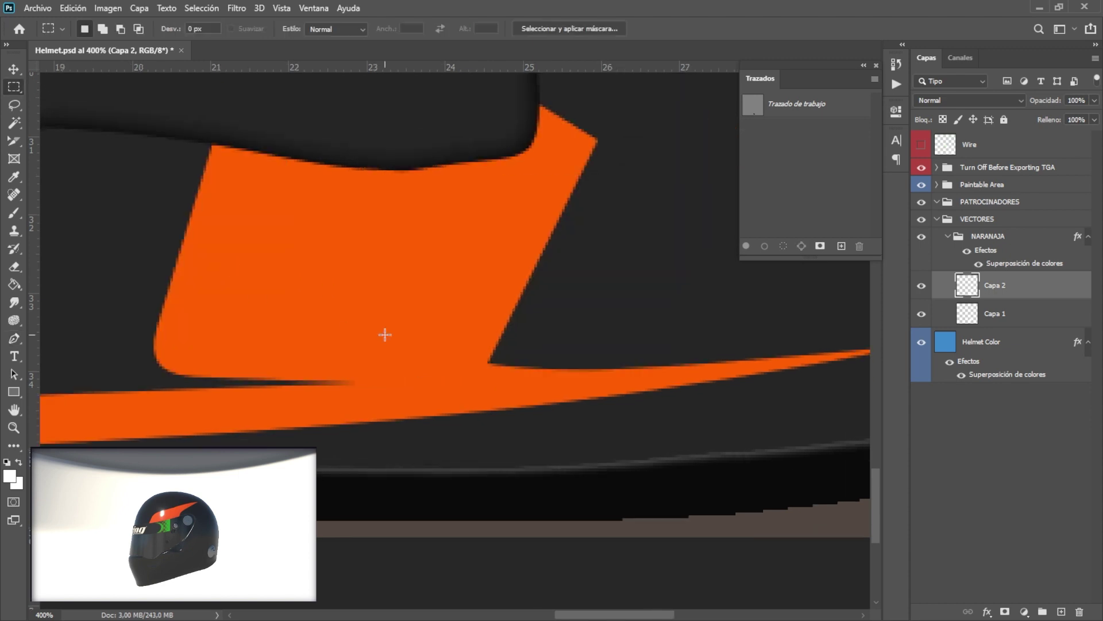
pyautogui.press('p')
pyautogui.click(504, 330)
pyautogui.moveTo(520, 355); pyautogui.dragTo(496, 347)
pyautogui.click(746, 246)
pyautogui.click(753, 266)
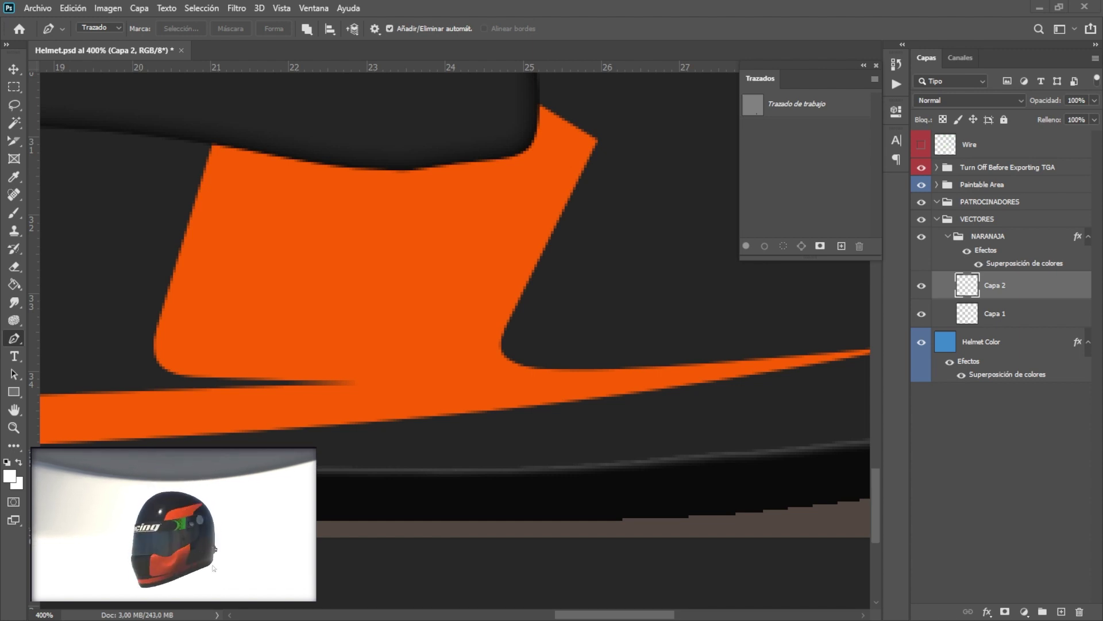
pyautogui.hotkey('ctrl', '-')
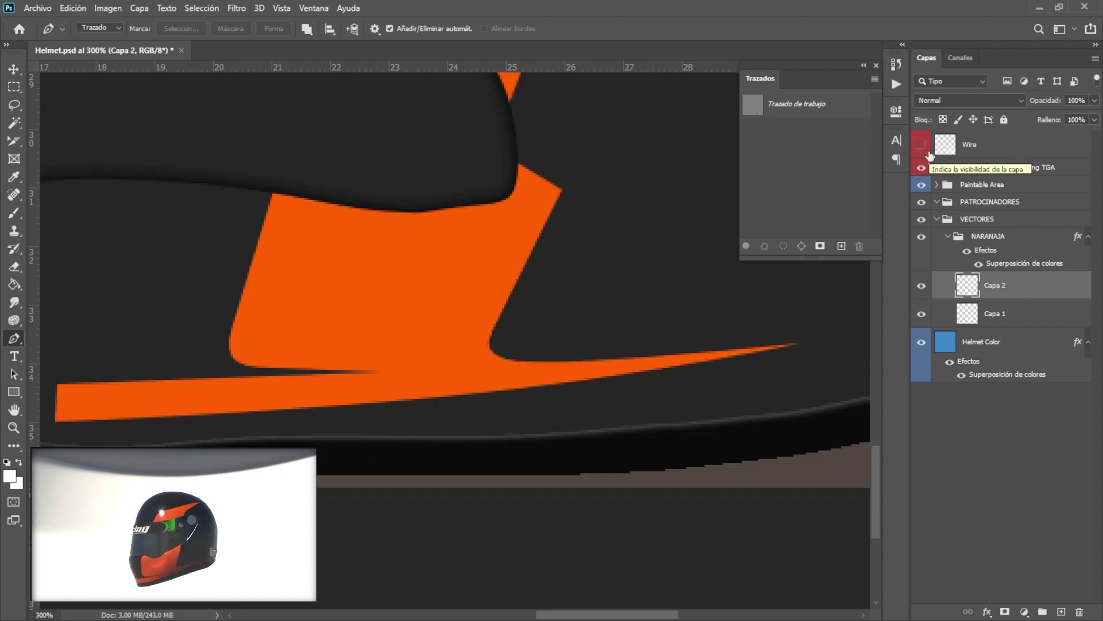
# Wrap the NARANJA group inside a new group, Grupo 1
pyautogui.click(1034, 237)
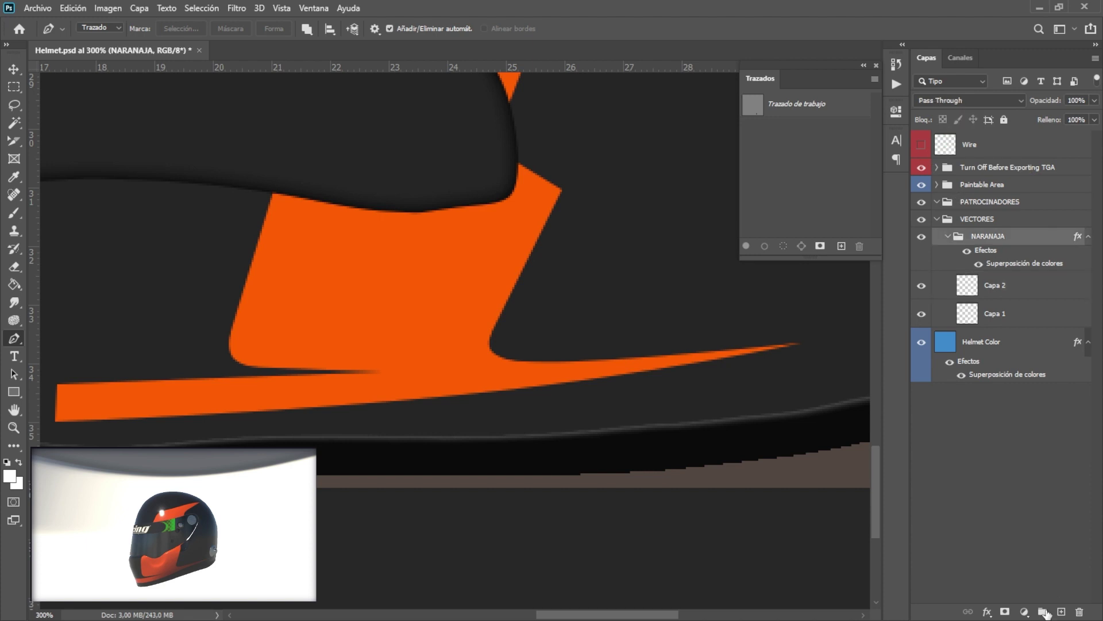
pyautogui.hotkey('ctrl', 'g')
pyautogui.doubleClick(1028, 391)
pyautogui.press('Escape')
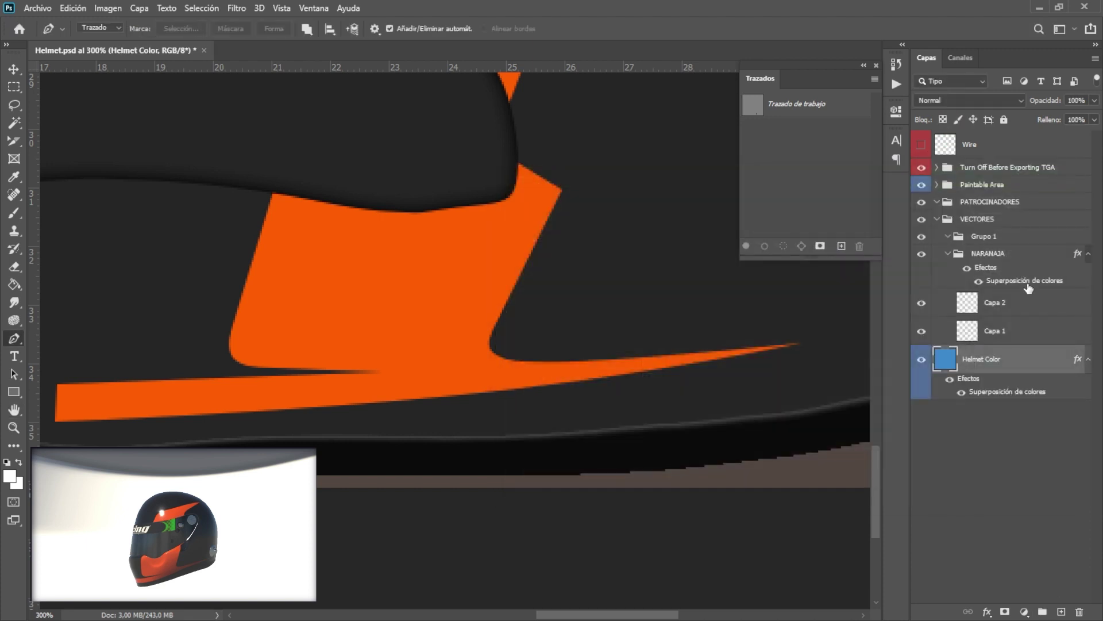
pyautogui.doubleClick(1032, 280)
pyautogui.press('Escape')
# Give Grupo 1 a navy blue Color Overlay
pyautogui.doubleClick(1026, 236)
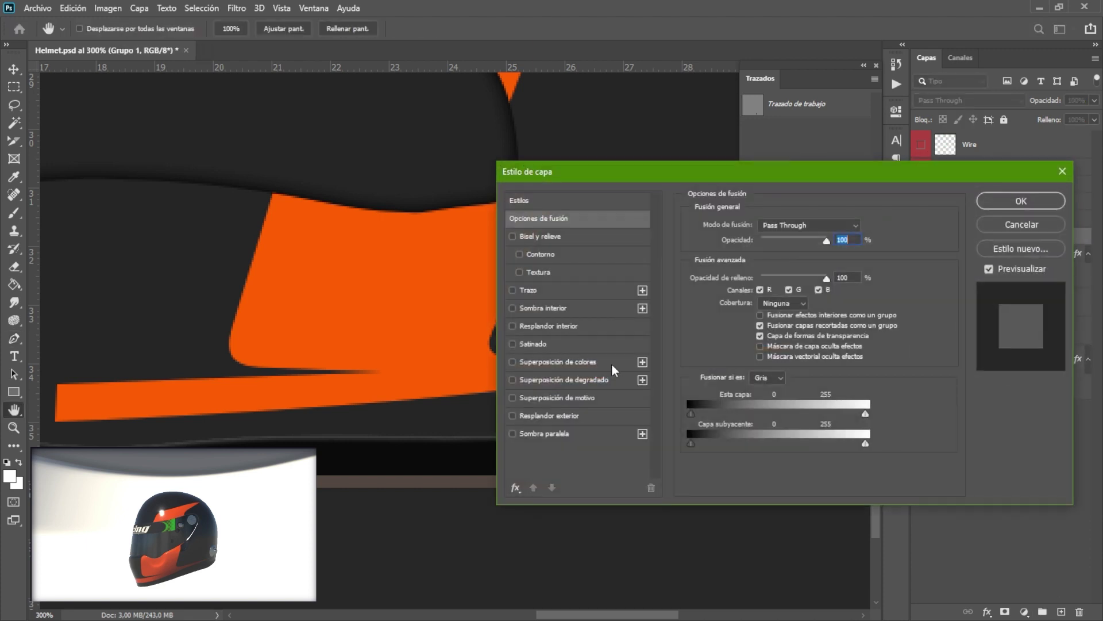
pyautogui.click(557, 361)
pyautogui.click(867, 227)
pyautogui.click(860, 227)
pyautogui.click(810, 216)
pyautogui.click(987, 147)
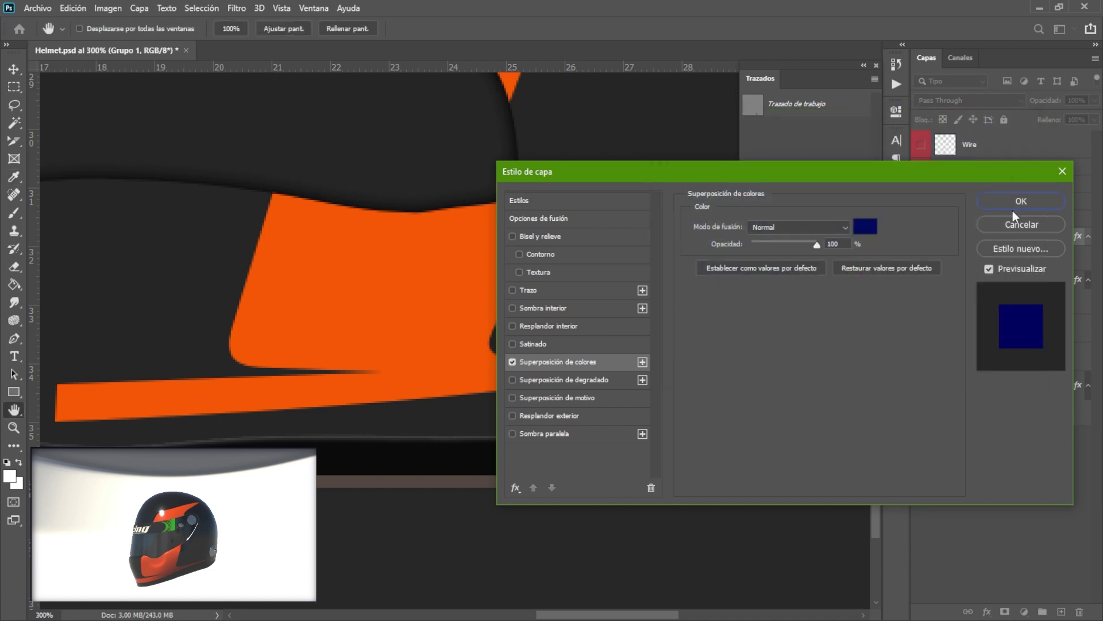
# Add an empty Capa 3 layer and zoom out over the helmet
pyautogui.click(1012, 201)
pyautogui.press('p')
pyautogui.click(1062, 611)
pyautogui.hotkey('ctrl', '+')
pyautogui.hotkey('ctrl', '-')
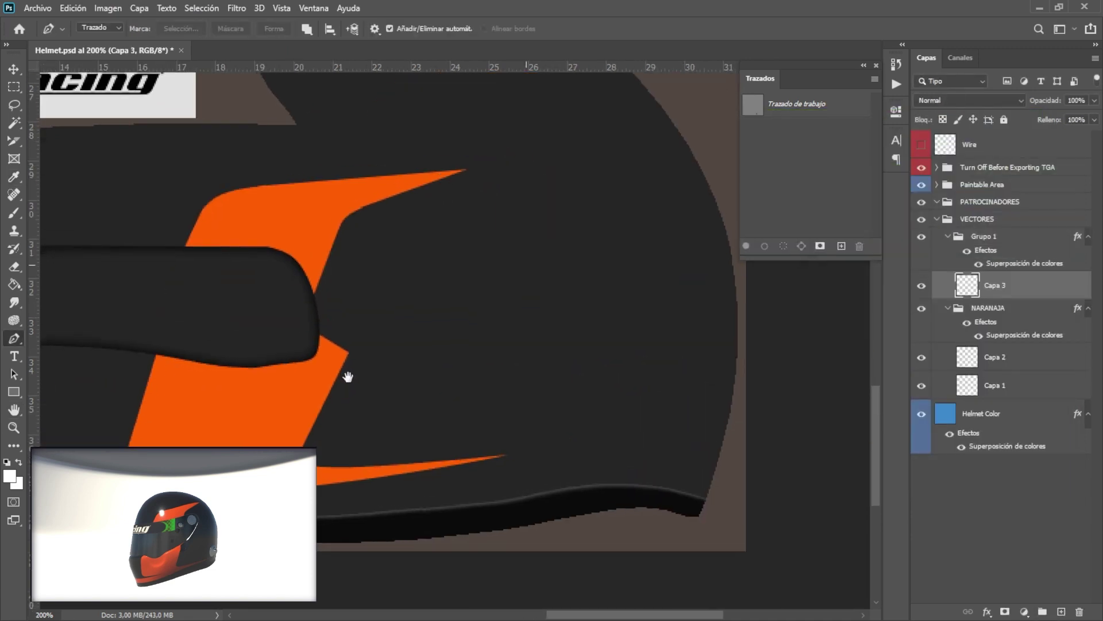
pyautogui.hotkey('ctrl', '-')
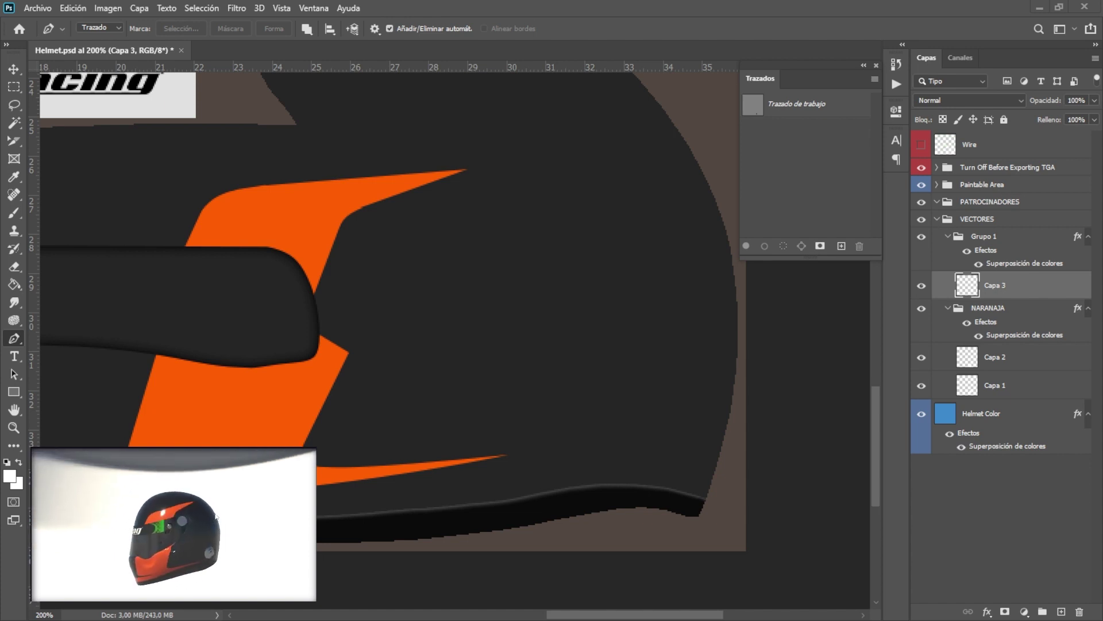
# Add a white ffffff Stroke to the orange NARANJA stripe
pyautogui.doubleClick(997, 313)
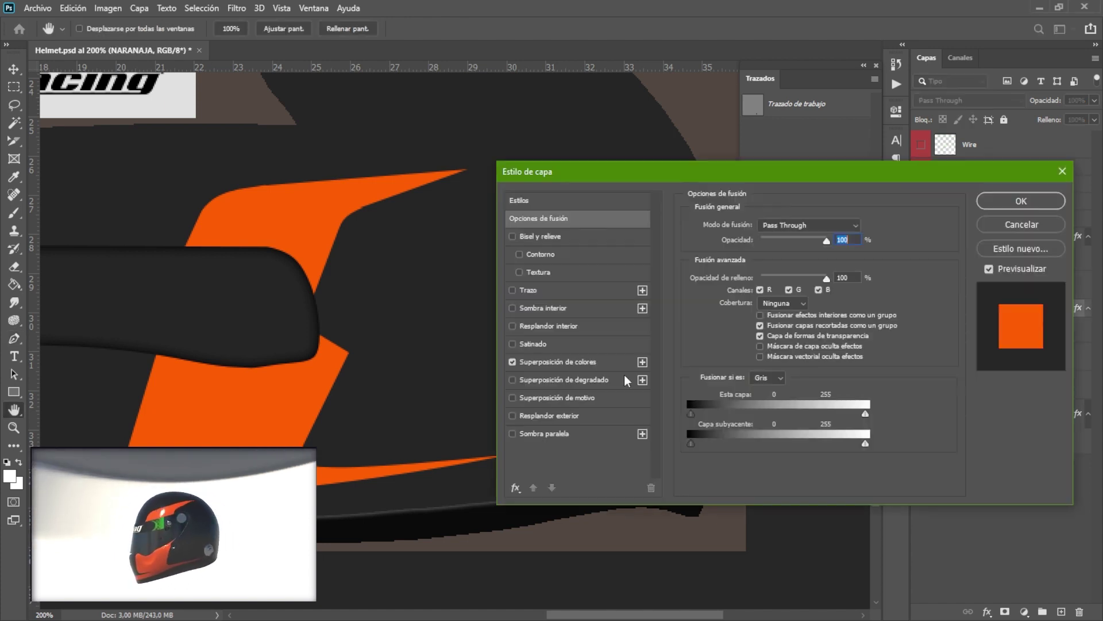
pyautogui.click(528, 290)
pyautogui.click(726, 320)
pyautogui.write('ffffff')
pyautogui.press('Return')
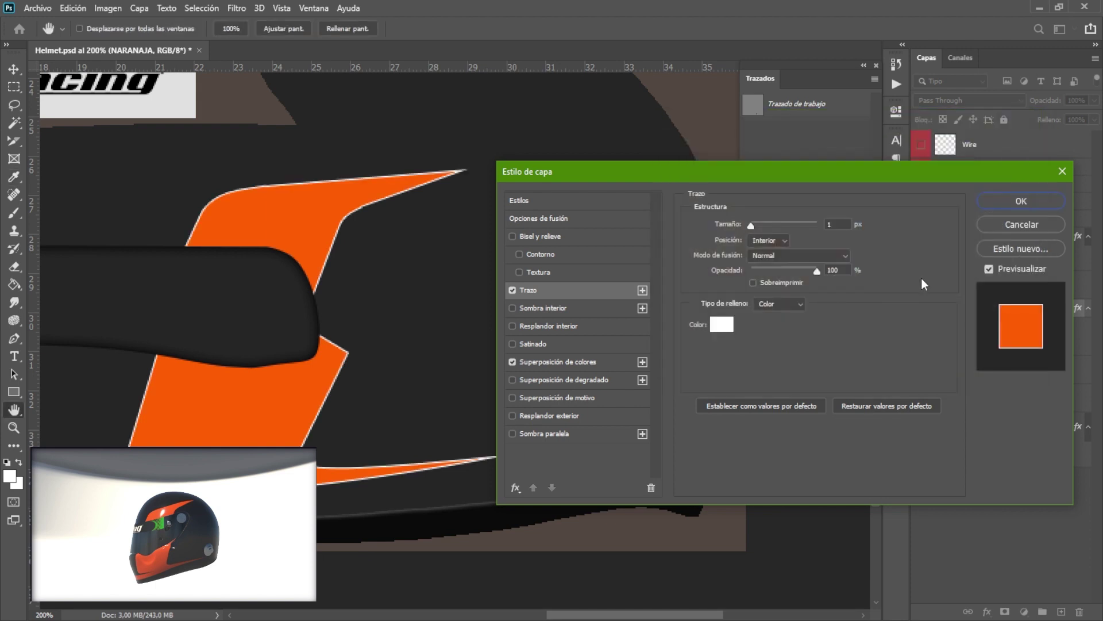
pyautogui.click(1021, 201)
pyautogui.press('p')
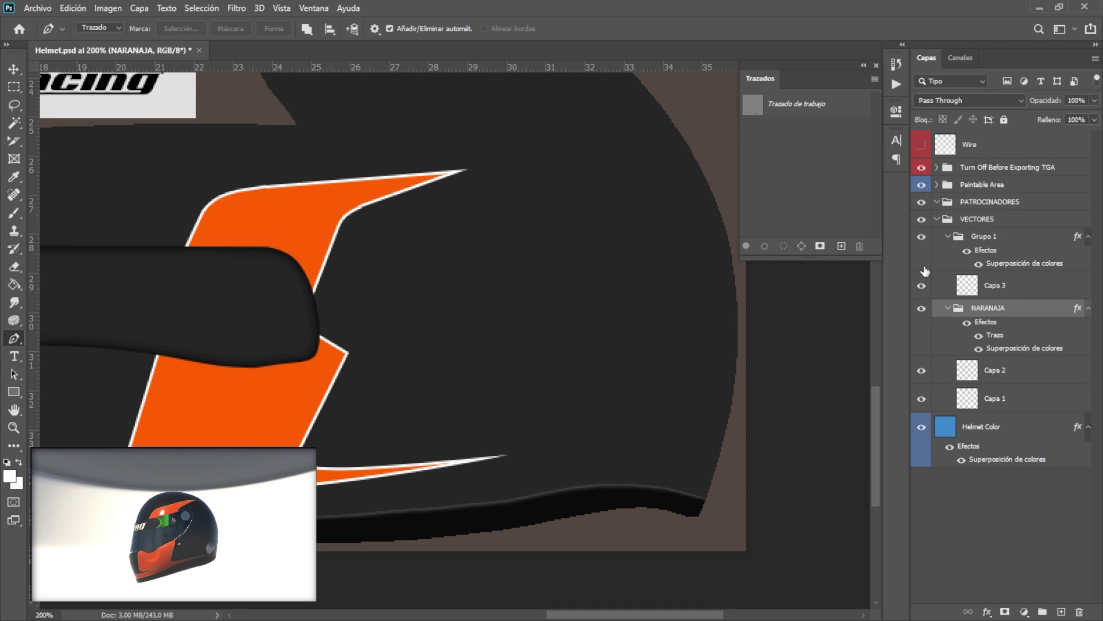
# Show the Wire layer at 14% opacity with Capa 3 as the working layer
pyautogui.hotkey('alt', ']')
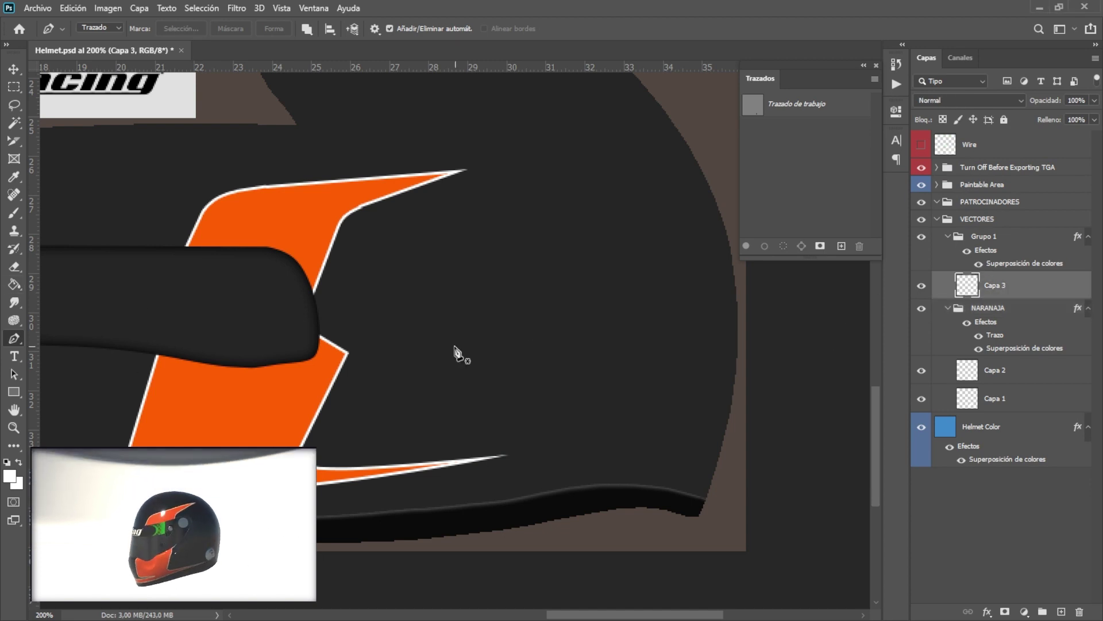
pyautogui.hscroll(3, 454, 351)
pyautogui.click(921, 144)
pyautogui.click(977, 144)
pyautogui.click(1094, 100)
pyautogui.moveTo(1055, 118); pyautogui.dragTo(1039, 120)
pyautogui.click(892, 336)
# Start the navy stripe outline at the lower left with the Pen tool
pyautogui.scroll(-3, 465, 379)
pyautogui.hscroll(-5, 465, 379)
pyautogui.click(105, 420)
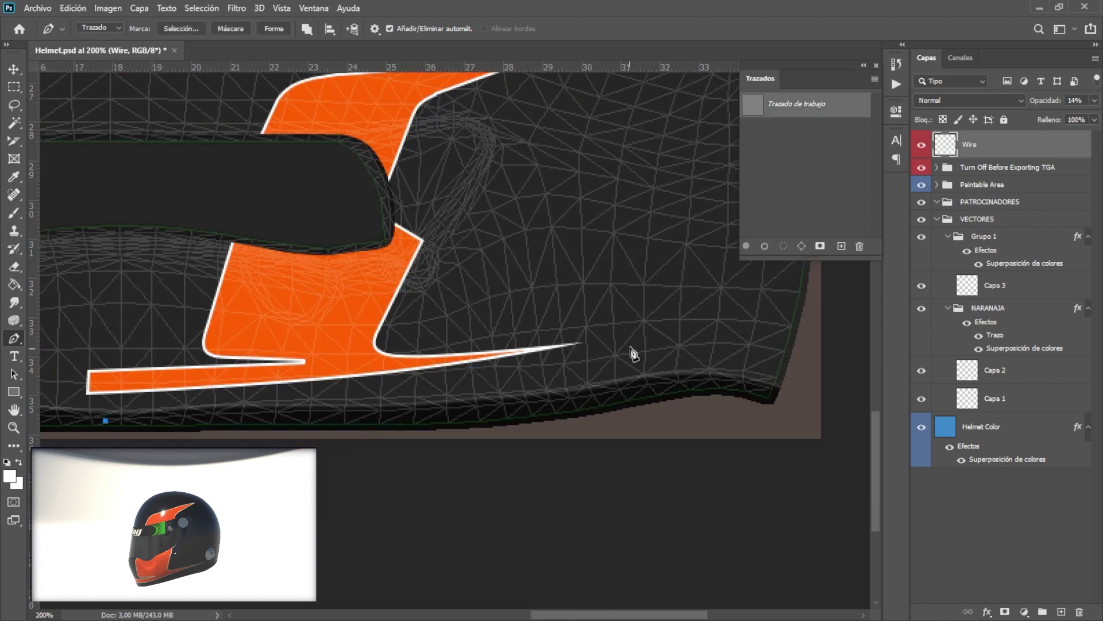
pyautogui.click(732, 332)
pyautogui.click(508, 323)
pyautogui.click(426, 379)
pyautogui.moveTo(508, 323); pyautogui.dragTo(530, 330)
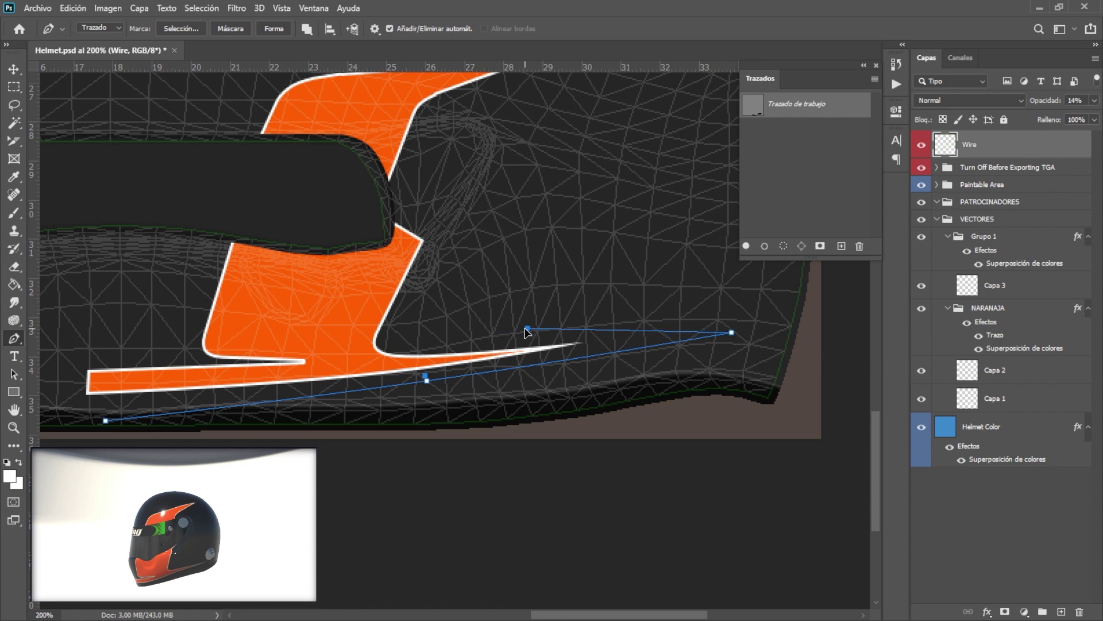
# Trace the stripe outline along the upper edge, right side and curved bottom
pyautogui.click(573, 229)
pyautogui.moveTo(638, 274); pyautogui.dragTo(517, 295)
pyautogui.click(604, 226)
pyautogui.click(514, 256)
pyautogui.click(607, 303)
pyautogui.click(571, 480)
pyautogui.moveTo(571, 479); pyautogui.dragTo(827, 453)
# Close the outline and fill it with navy on Capa 3
pyautogui.click(550, 471)
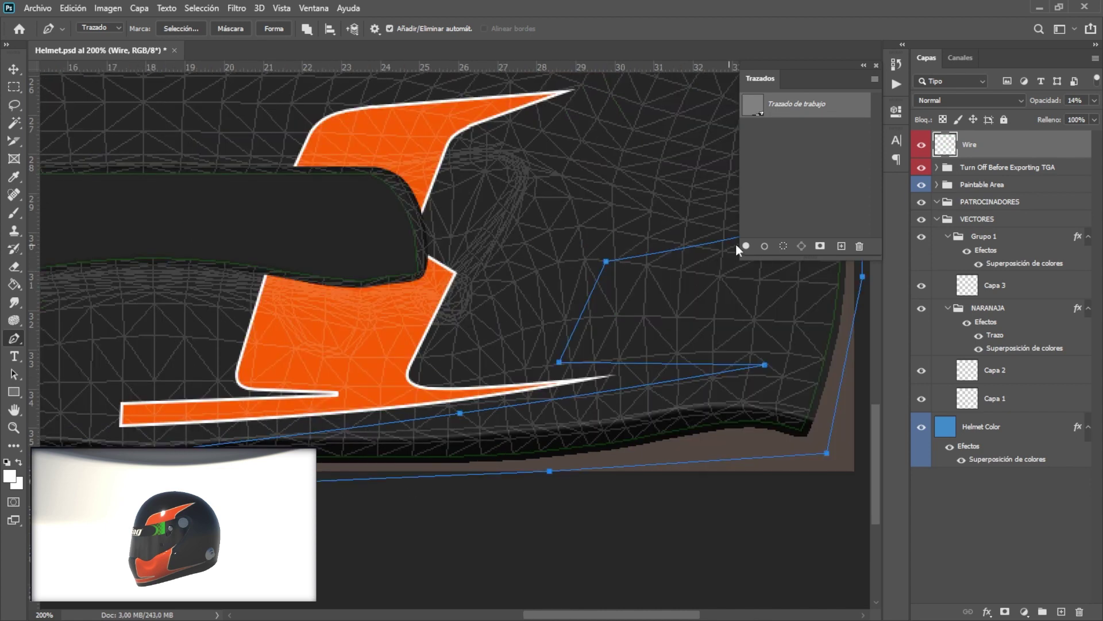
pyautogui.click(746, 246)
pyautogui.hotkey('ctrl', 'z')
pyautogui.click(995, 285)
# Give Grupo 1 a white 9 px Stroke outline
pyautogui.click(746, 246)
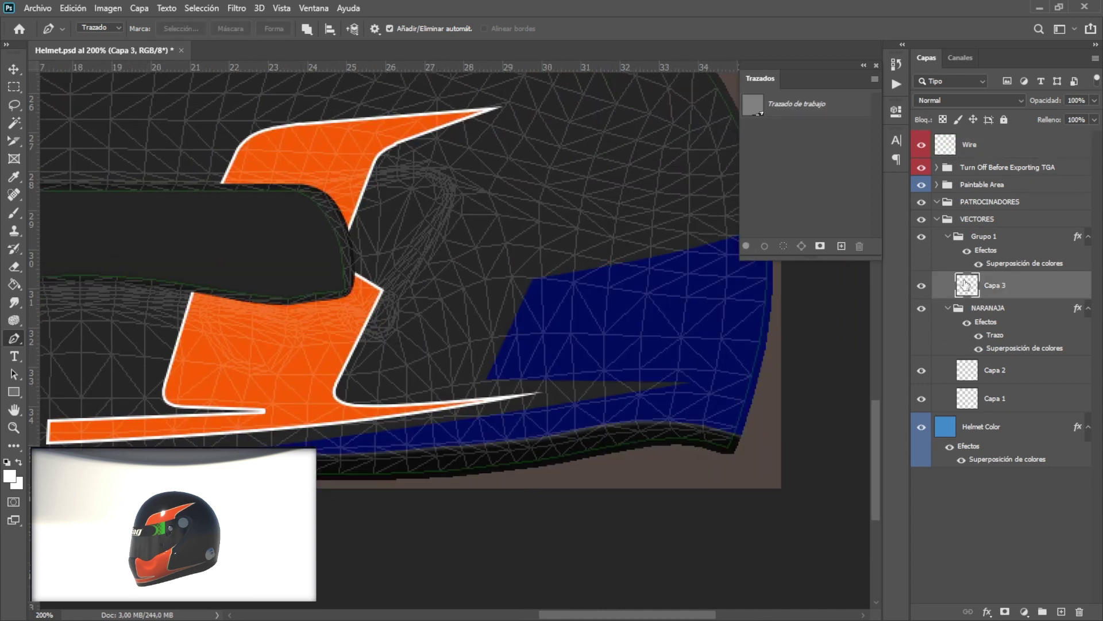
pyautogui.doubleClick(1023, 236)
pyautogui.click(529, 289)
pyautogui.click(720, 318)
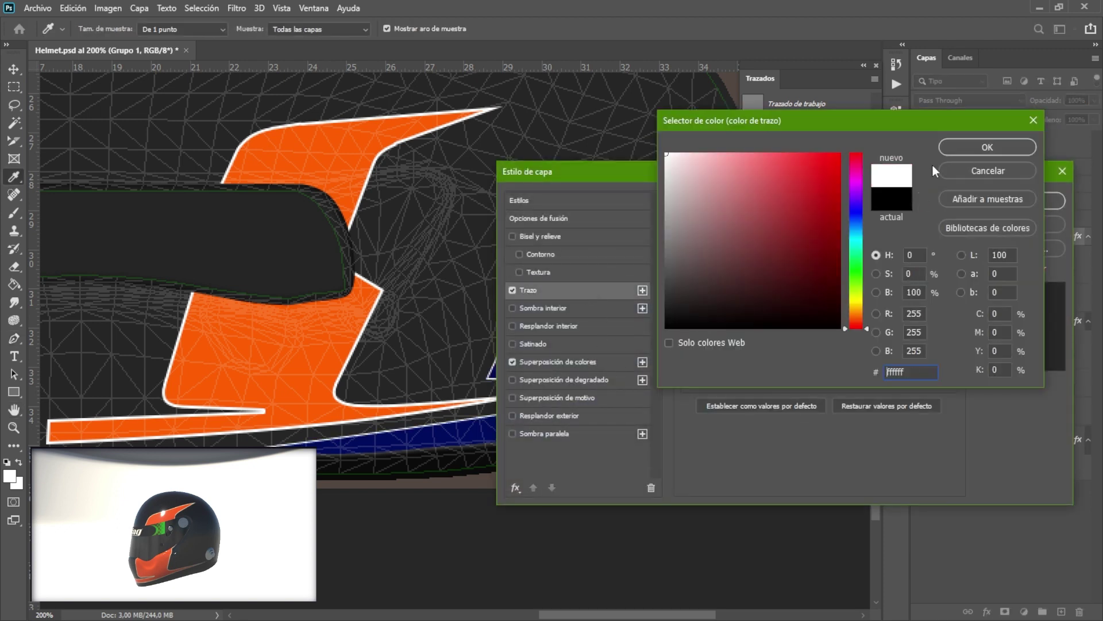
pyautogui.click(977, 147)
pyautogui.moveTo(748, 173); pyautogui.dragTo(621, 143)
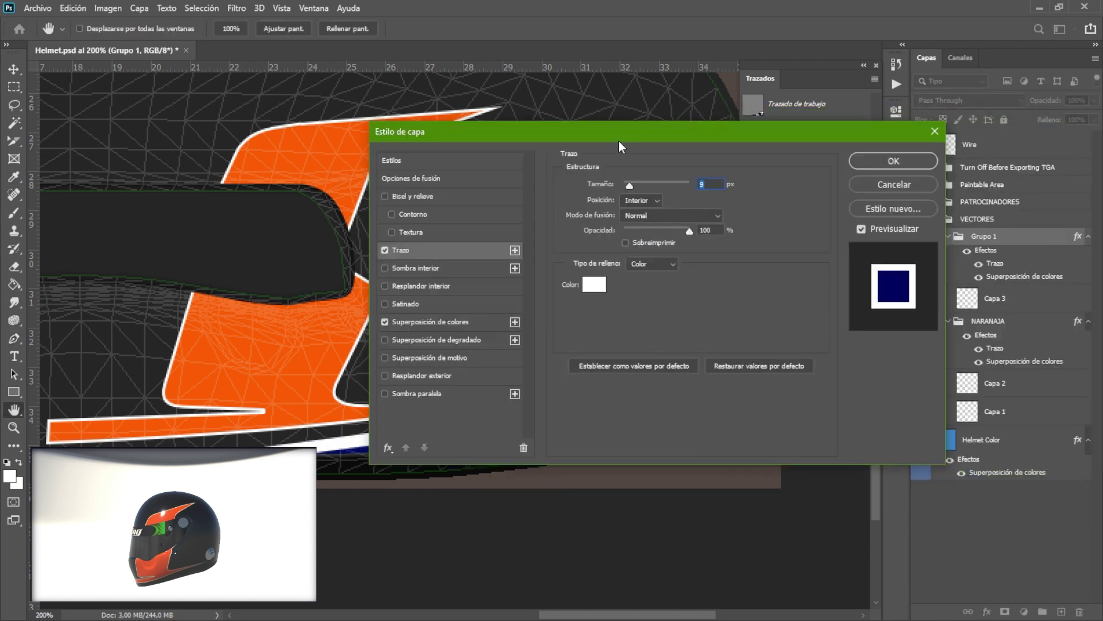
pyautogui.click(894, 161)
# Round off Capa 3's inner corner by deleting a curved pen-path selection
pyautogui.press('p')
pyautogui.hotkey('ctrl', '+')
pyautogui.click(998, 298)
pyautogui.moveTo(672, 402); pyautogui.dragTo(333, 402)
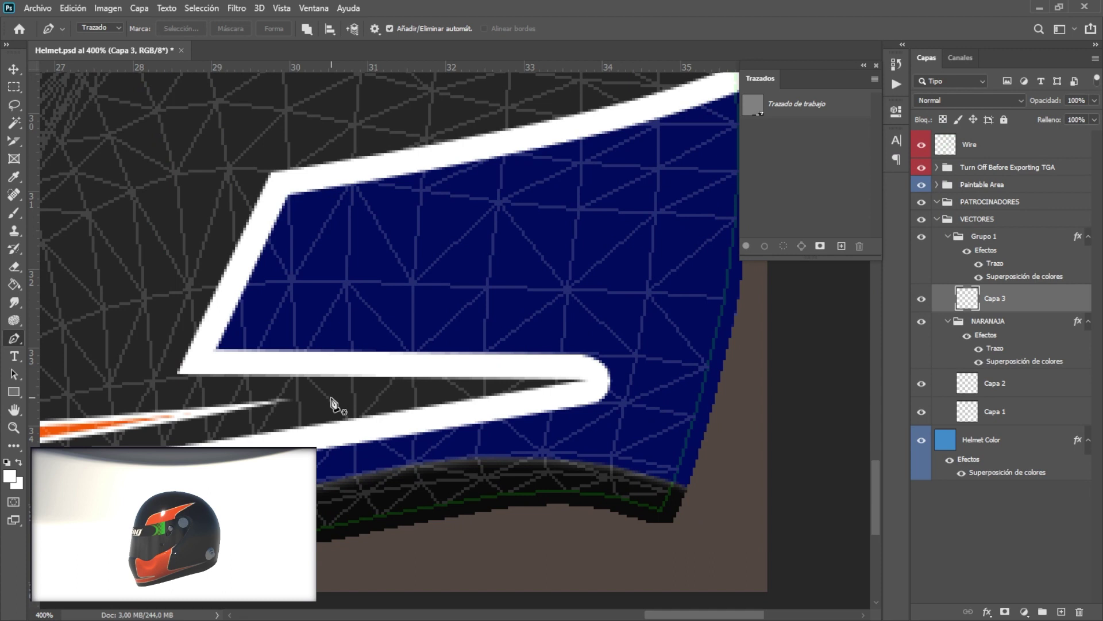
pyautogui.click(233, 315)
pyautogui.click(199, 324)
pyautogui.click(235, 373)
pyautogui.click(199, 356)
pyautogui.moveTo(235, 373); pyautogui.dragTo(172, 388)
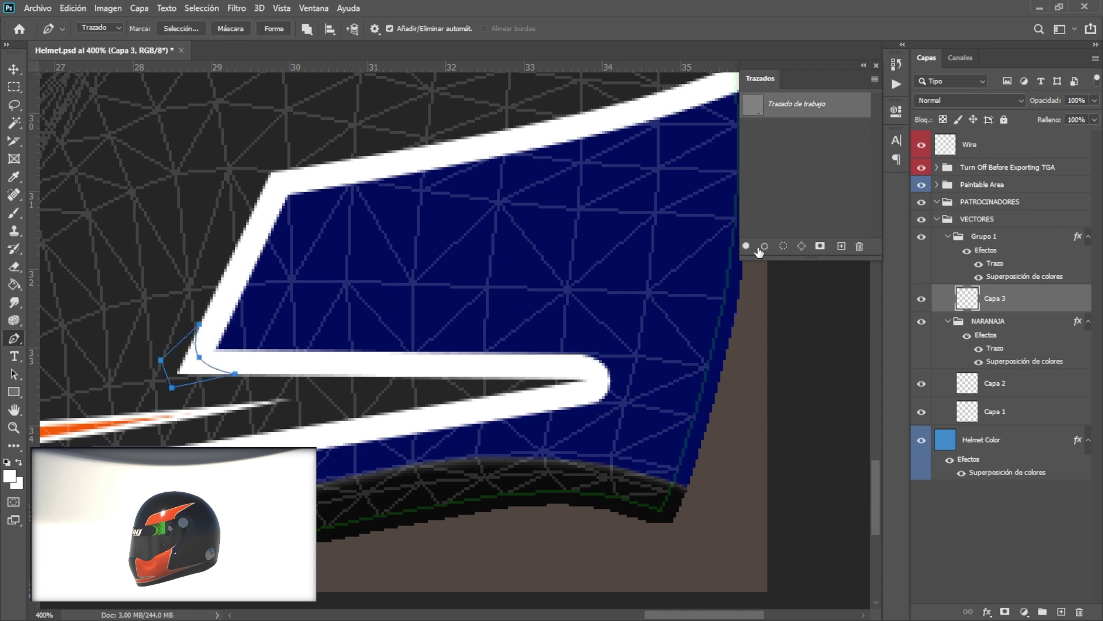
pyautogui.click(782, 246)
pyautogui.press('Delete')
pyautogui.hotkey('ctrl', 'd')
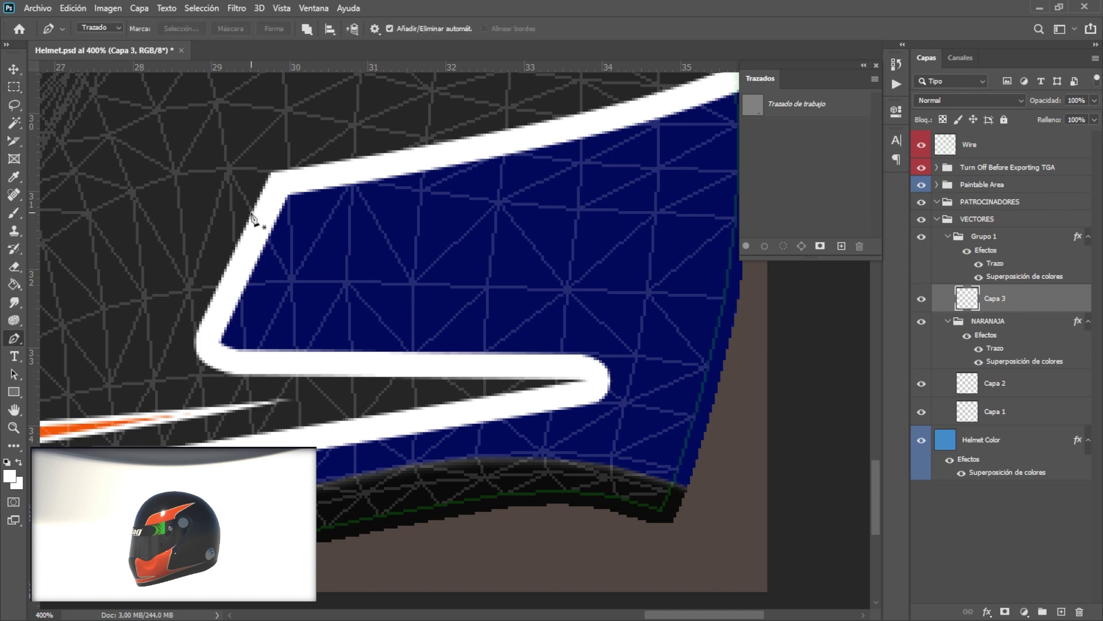
# Round off the stripe's top-left corner the same way
pyautogui.click(251, 219)
pyautogui.click(349, 159)
pyautogui.click(287, 196)
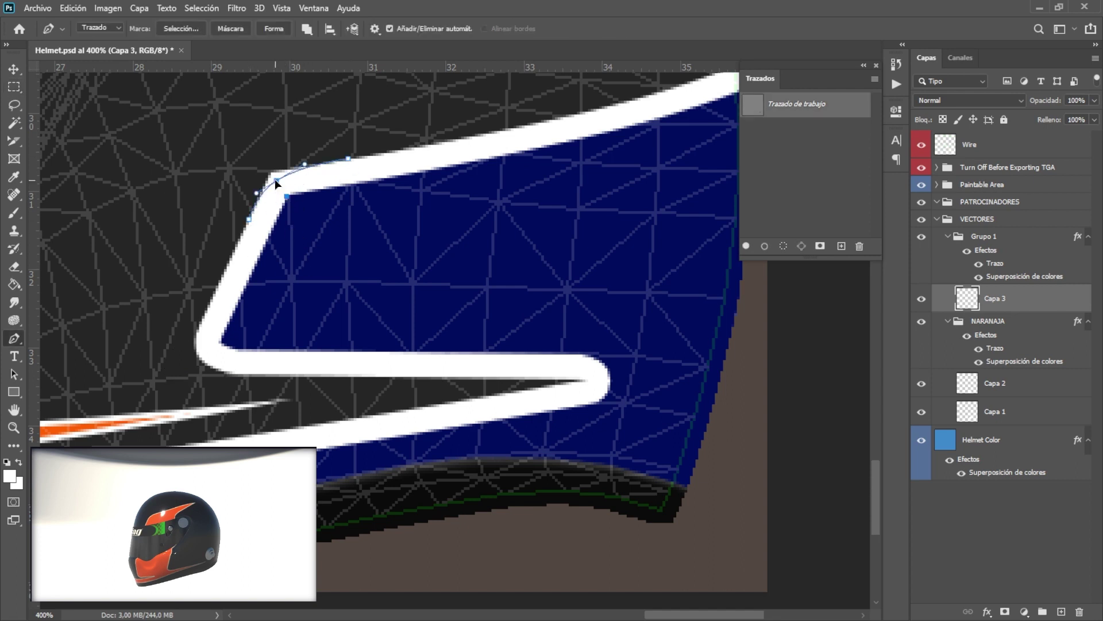
pyautogui.click(782, 246)
pyautogui.press('Delete')
pyautogui.hotkey('ctrl', 'd')
# Create a new layer group named BLANCO
pyautogui.press('m')
pyautogui.hotkey('ctrl', '-')
pyautogui.hotkey('ctrl', '-')
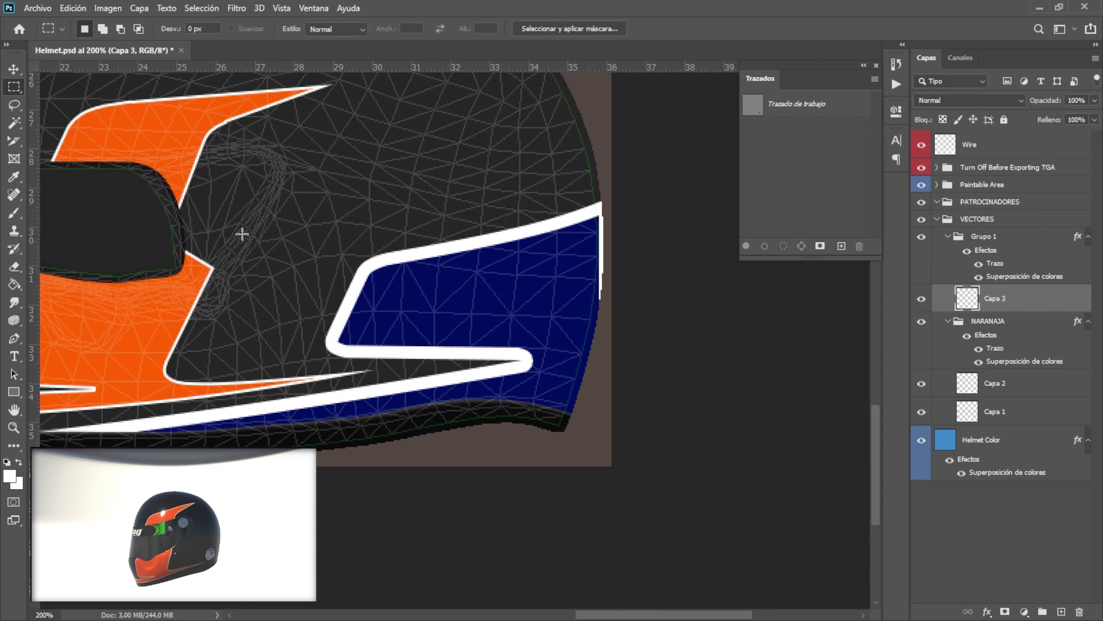
pyautogui.hscroll(2, 519, 357)
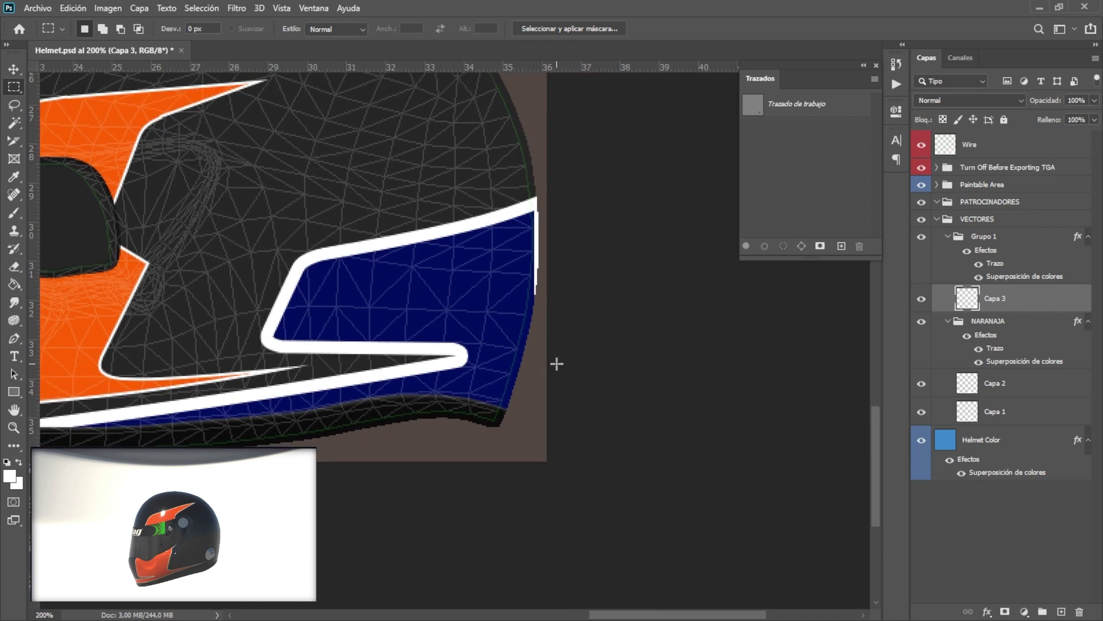
pyautogui.click(993, 237)
pyautogui.click(1043, 613)
pyautogui.doubleClick(985, 236)
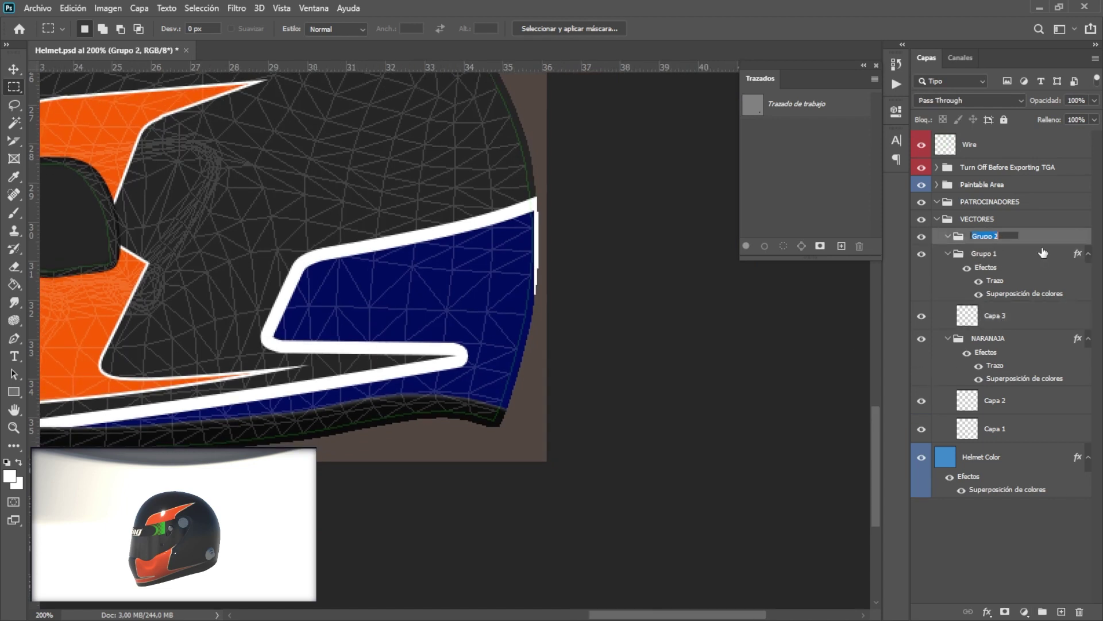
pyautogui.press('Return')
# Give the BLANCO group a white Color Overlay style
pyautogui.doubleClick(1043, 236)
pyautogui.click(431, 322)
pyautogui.click(737, 186)
pyautogui.click(916, 148)
pyautogui.click(887, 182)
pyautogui.doubleClick(1043, 236)
pyautogui.click(737, 186)
pyautogui.click(987, 146)
pyautogui.click(893, 184)
# Add layer Capa 4 inside BLANCO and trace a path along the stripe's inner edge
pyautogui.press('m')
pyautogui.click(1061, 613)
pyautogui.hotkey('ctrl', '+')
pyautogui.hotkey('ctrl', '+')
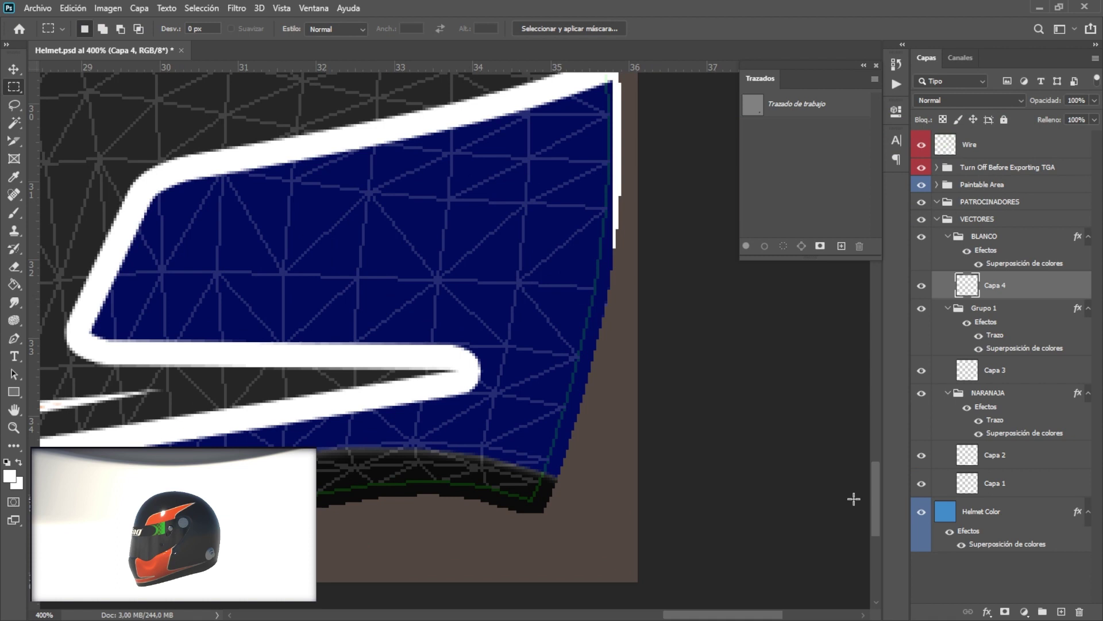
pyautogui.click(1013, 368)
pyautogui.press('p')
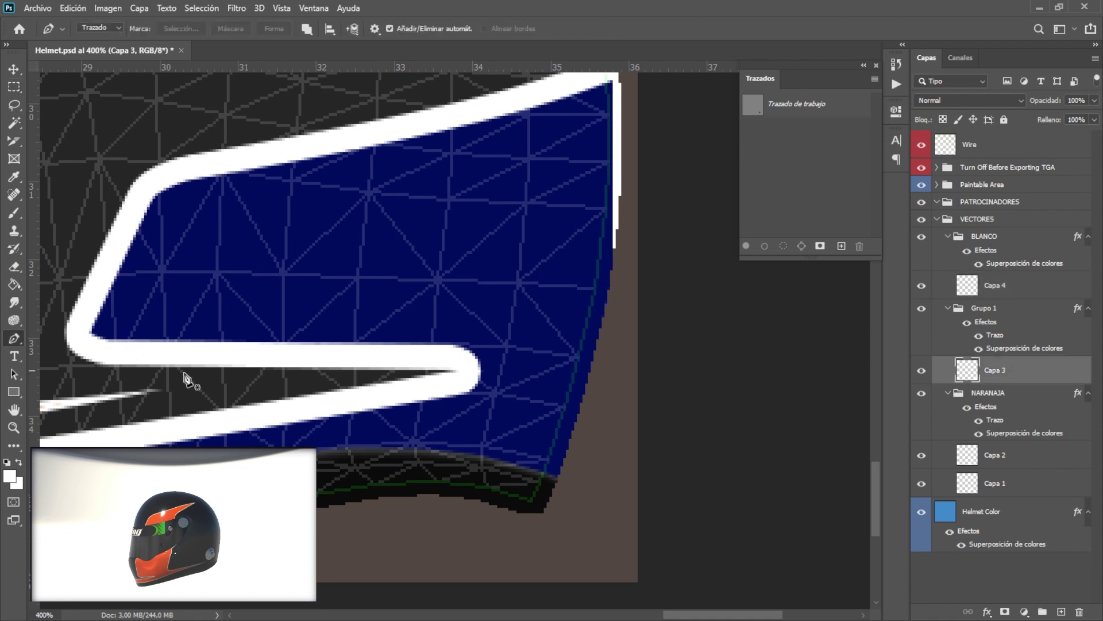
pyautogui.click(144, 342)
pyautogui.click(362, 392)
pyautogui.moveTo(362, 392); pyautogui.dragTo(405, 381)
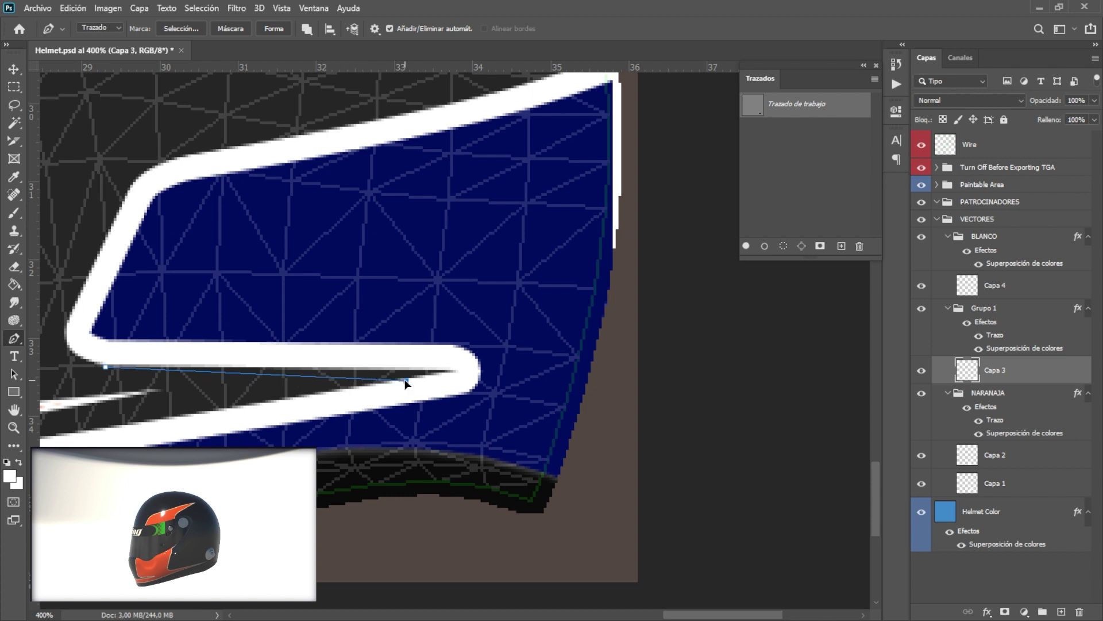
pyautogui.click(762, 223)
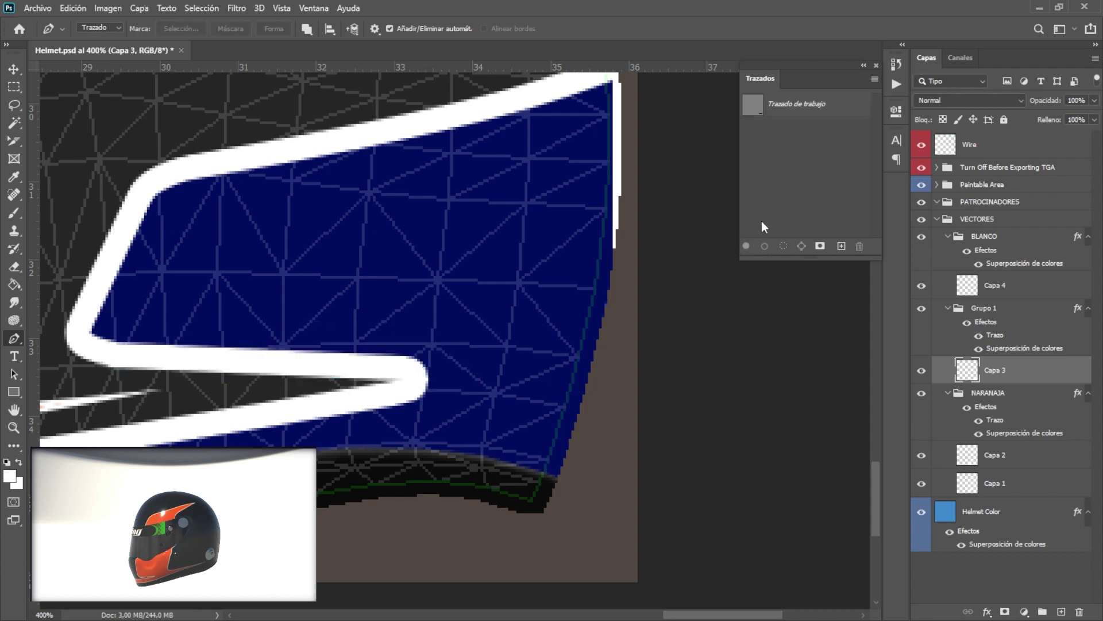
pyautogui.hotkey('ctrl', '1')
pyautogui.hotkey('ctrl', '+')
pyautogui.hotkey('ctrl', '+')
pyautogui.hotkey('ctrl', '+')
# Clear that path and start a new one toward the stripe's lower edge on Capa 4
pyautogui.click(122, 371)
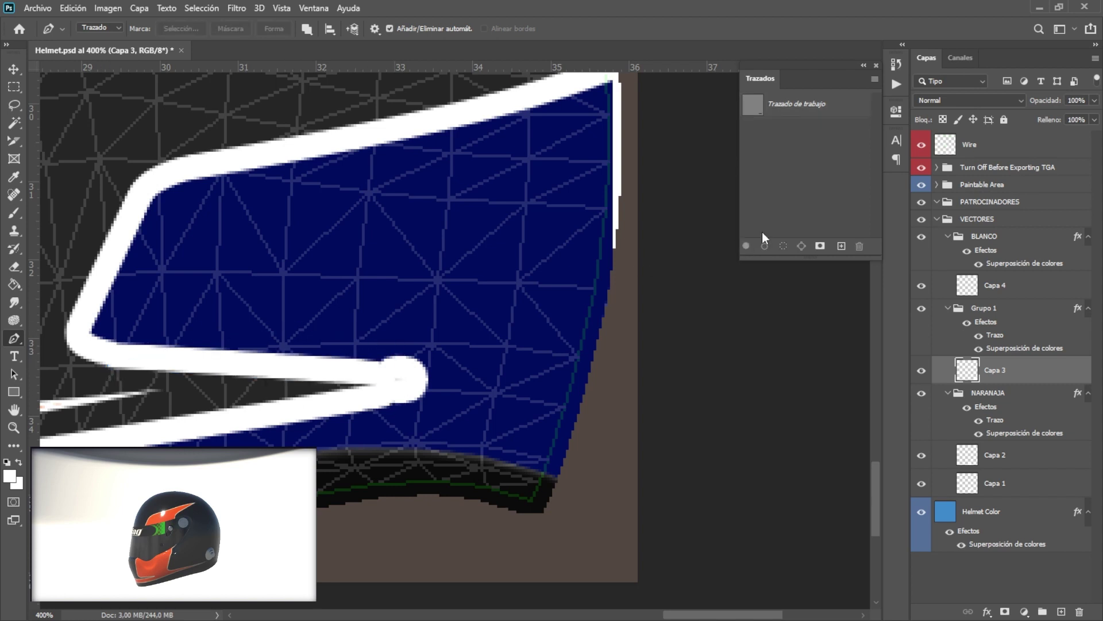
pyautogui.hotkey('ctrl', '-')
pyautogui.click(762, 232)
pyautogui.hotkey('alt', ']')
pyautogui.hotkey('ctrl', '+')
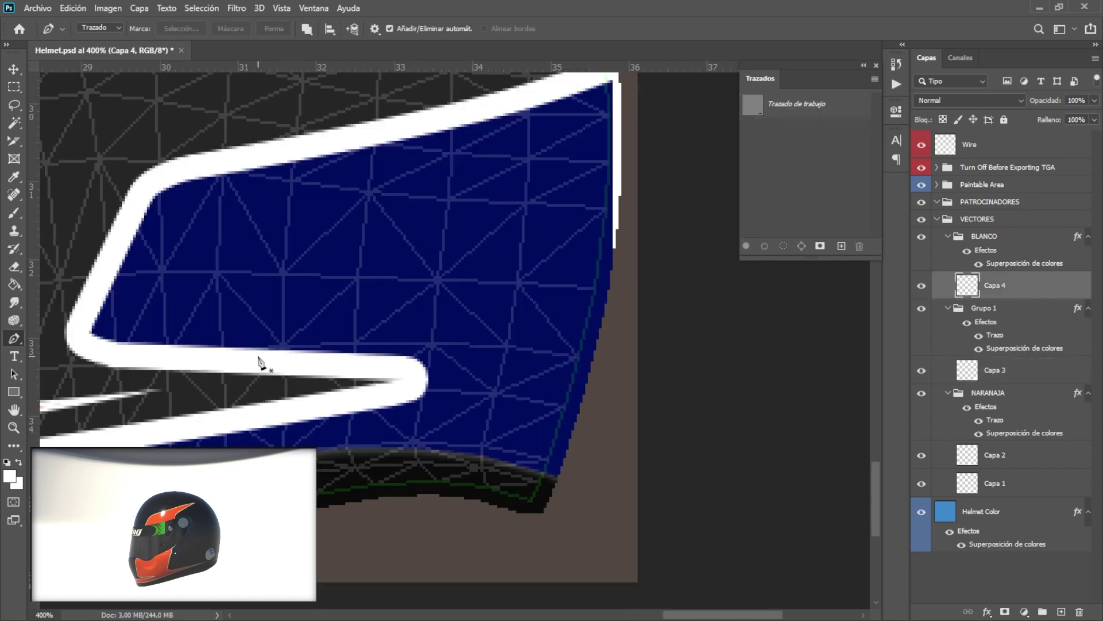
pyautogui.click(251, 350)
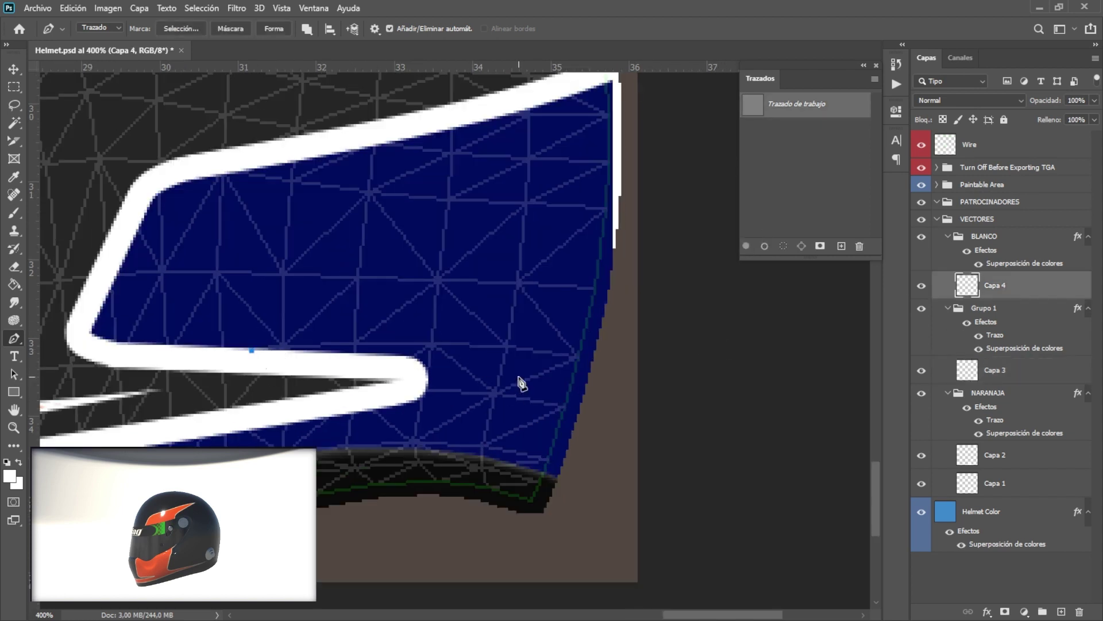
pyautogui.click(285, 425)
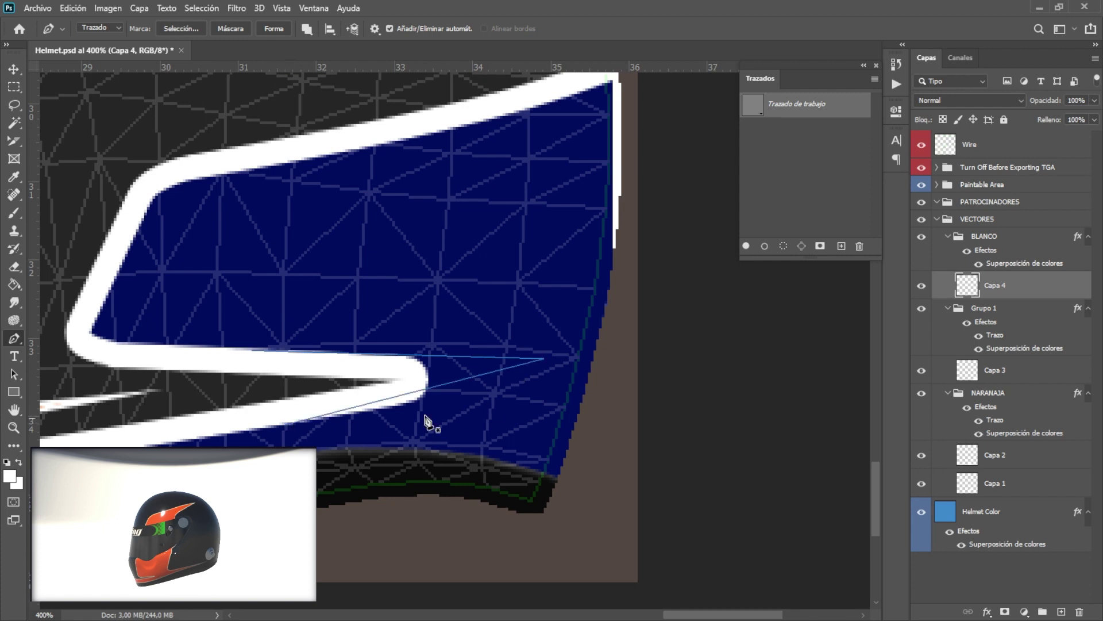
pyautogui.press('Escape')
# Reduce Grupo 1's Stroke size to 5 px
pyautogui.doubleClick(994, 335)
pyautogui.doubleClick(708, 184)
pyautogui.write('5')
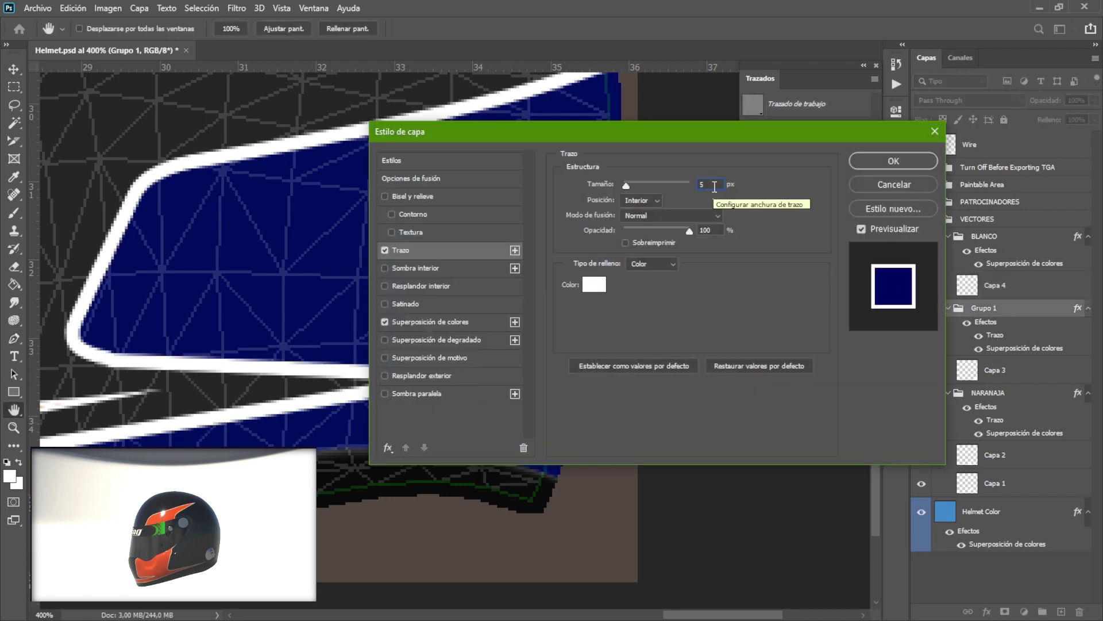
pyautogui.press('Return')
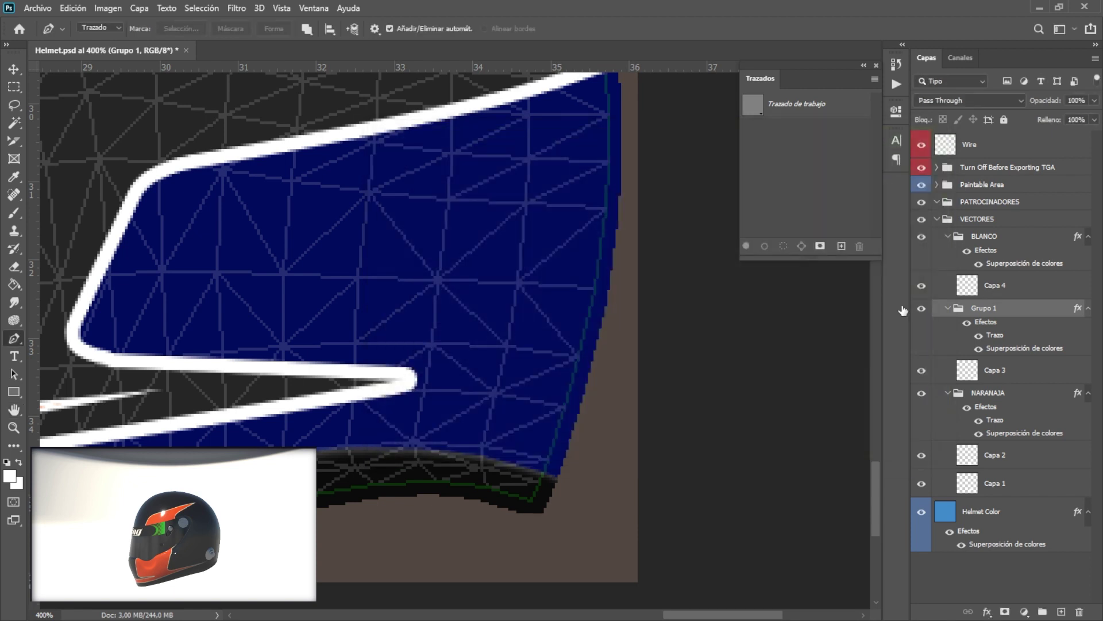
# On Capa 4, fill a white path extending the stripe out to the helmet edge
pyautogui.click(994, 285)
pyautogui.click(260, 361)
pyautogui.click(503, 374)
pyautogui.moveTo(503, 374); pyautogui.dragTo(566, 369)
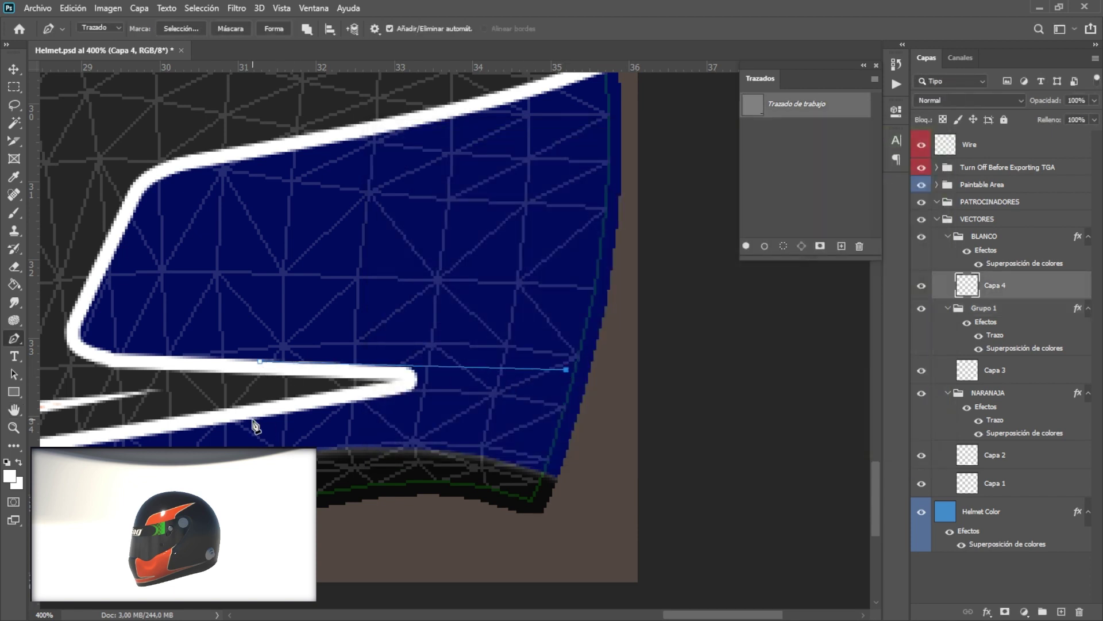
pyautogui.click(764, 221)
pyautogui.hotkey('ctrl', '-')
pyautogui.hotkey('ctrl', '+')
# Trace the stripe's front corner and fill it white on new layer Capa 5
pyautogui.click(355, 202)
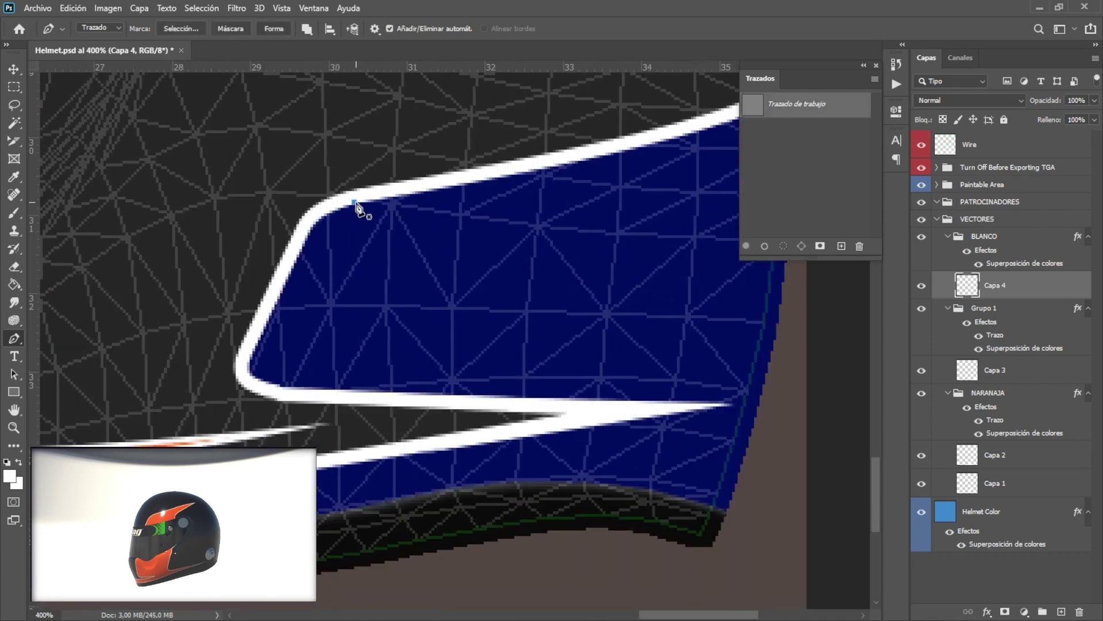
pyautogui.click(265, 383)
pyautogui.click(354, 202)
pyautogui.click(1062, 611)
pyautogui.click(746, 246)
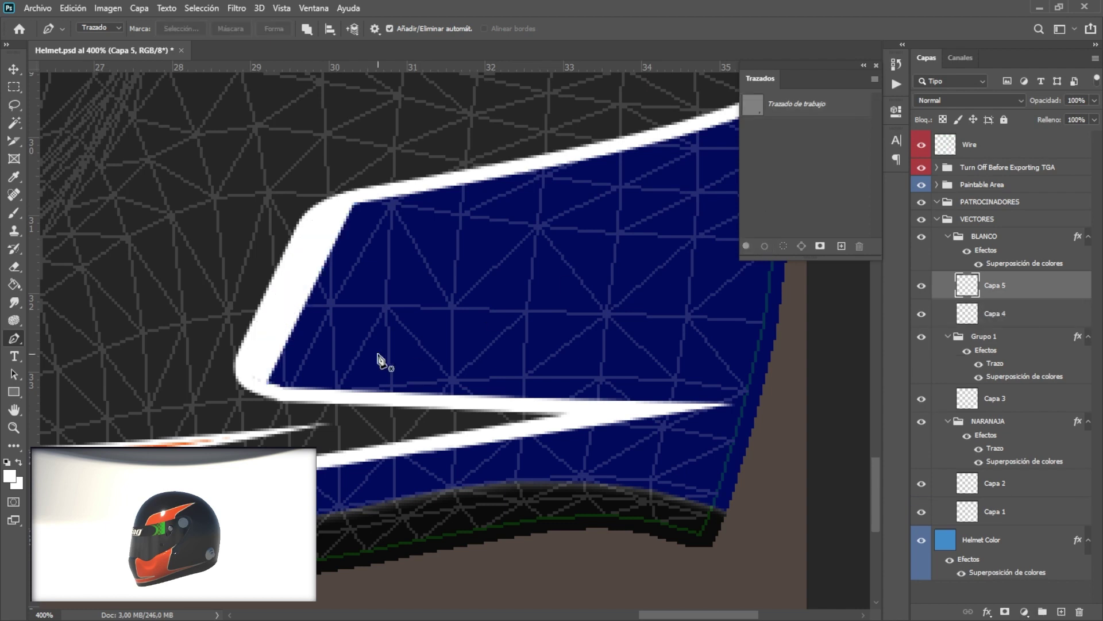
pyautogui.hotkey('ctrl', '+')
# Sketch and discard two more corner paths, then hide the wireframe overlay
pyautogui.click(233, 367)
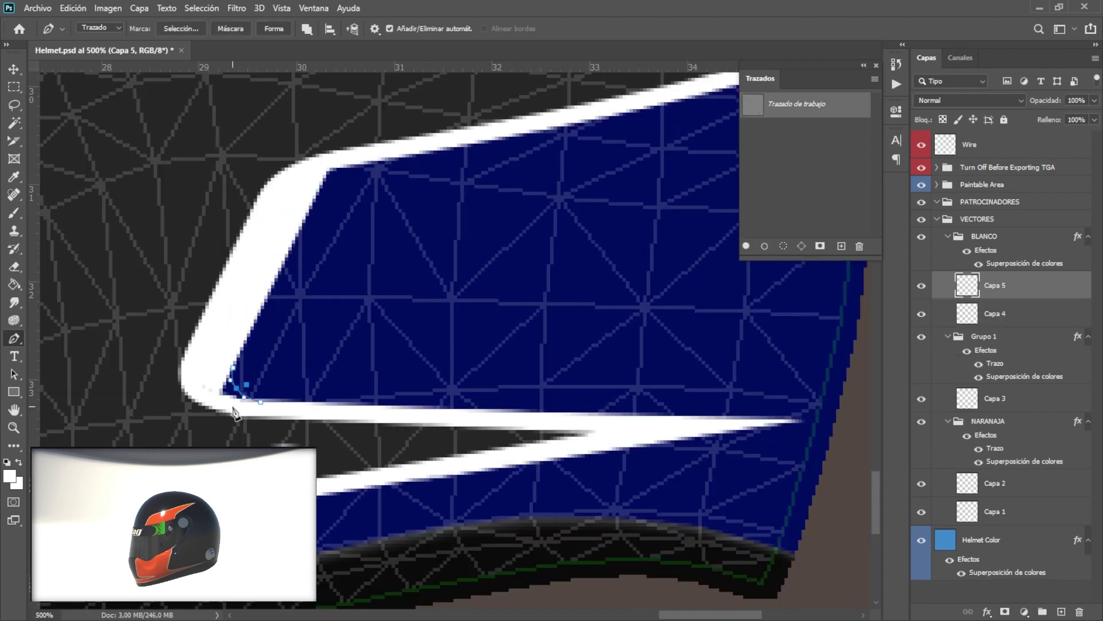
pyautogui.press('Escape')
pyautogui.click(312, 205)
pyautogui.click(367, 160)
pyautogui.click(337, 181)
pyautogui.press('Escape')
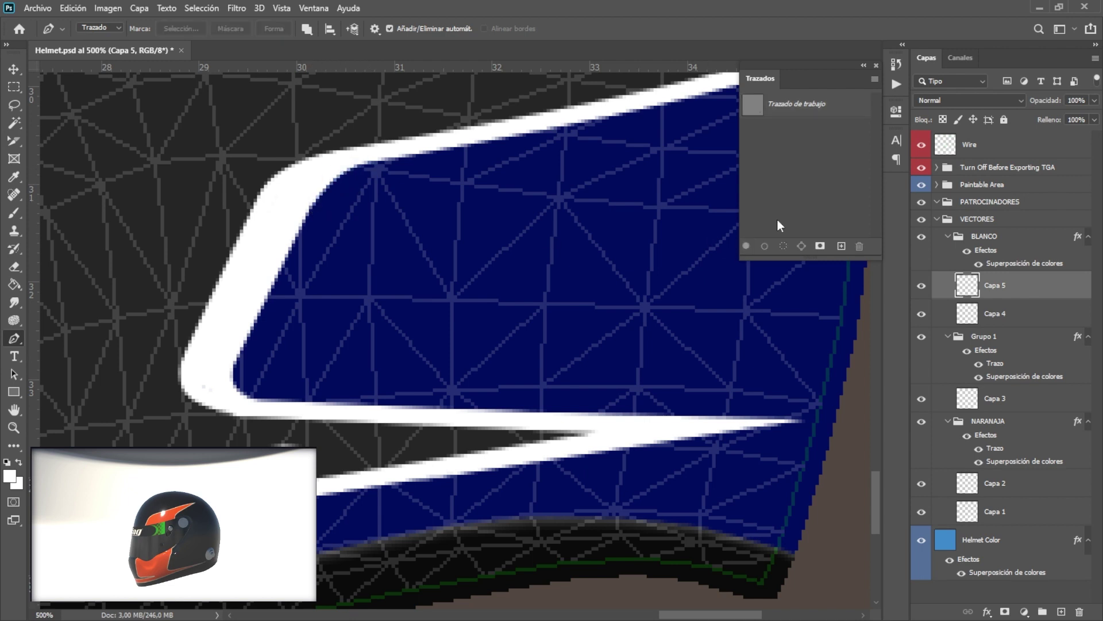
pyautogui.hotkey('ctrl', '-')
pyautogui.hotkey('ctrl', '-')
pyautogui.hotkey('ctrl', '-')
pyautogui.click(921, 144)
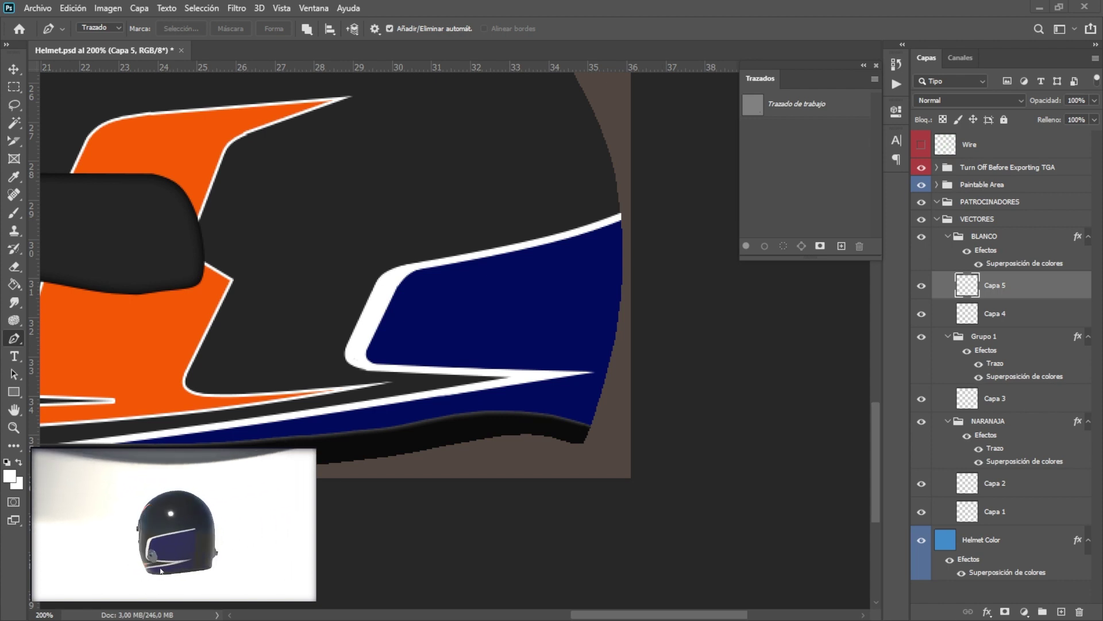
# Free-transform Capa 4 to reshape the white stripe's tip
pyautogui.click(998, 318)
pyautogui.hotkey('ctrl', '+')
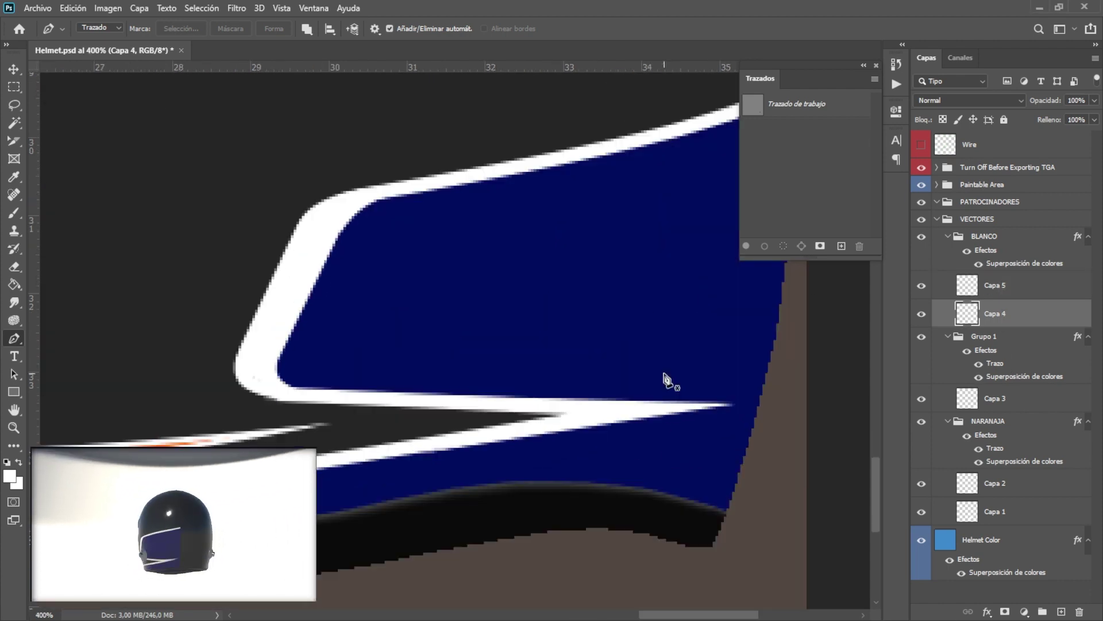
pyautogui.hotkey('ctrl', 't')
pyautogui.moveTo(798, 458)
pyautogui.mouseDown()
pyautogui.moveTo(678, 408)
pyautogui.moveTo(710, 391)
pyautogui.mouseUp()
pyautogui.press('Return')
pyautogui.hotkey('ctrl', '-')
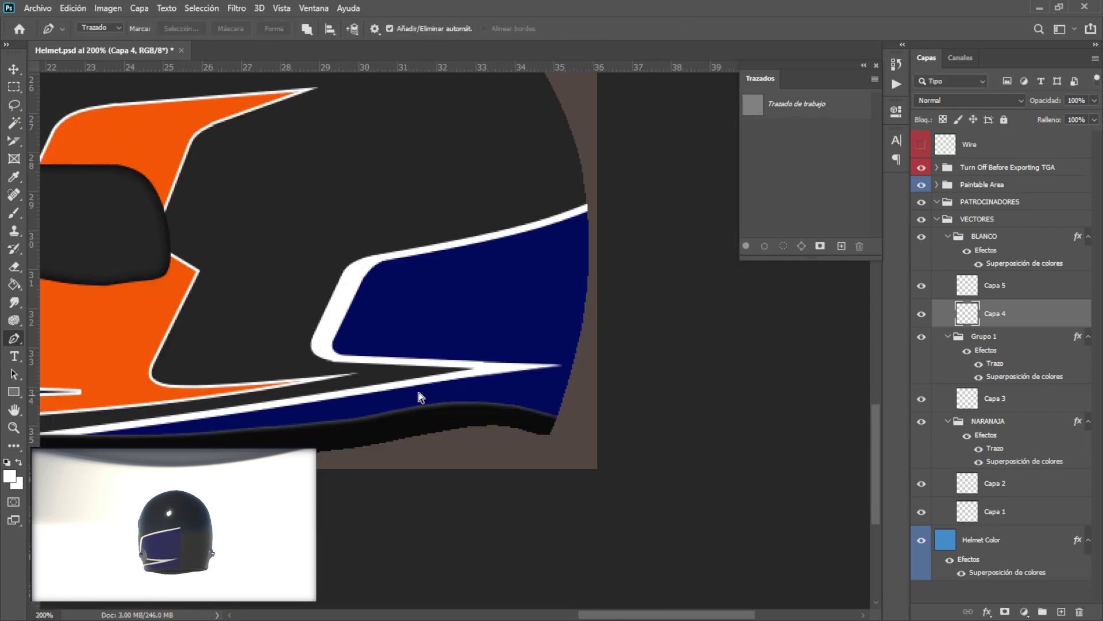
# Rotate the 3D preview to check the stripe and show the wireframe again
pyautogui.moveTo(160, 535); pyautogui.dragTo(214, 553)
pyautogui.moveTo(233, 558); pyautogui.dragTo(214, 558)
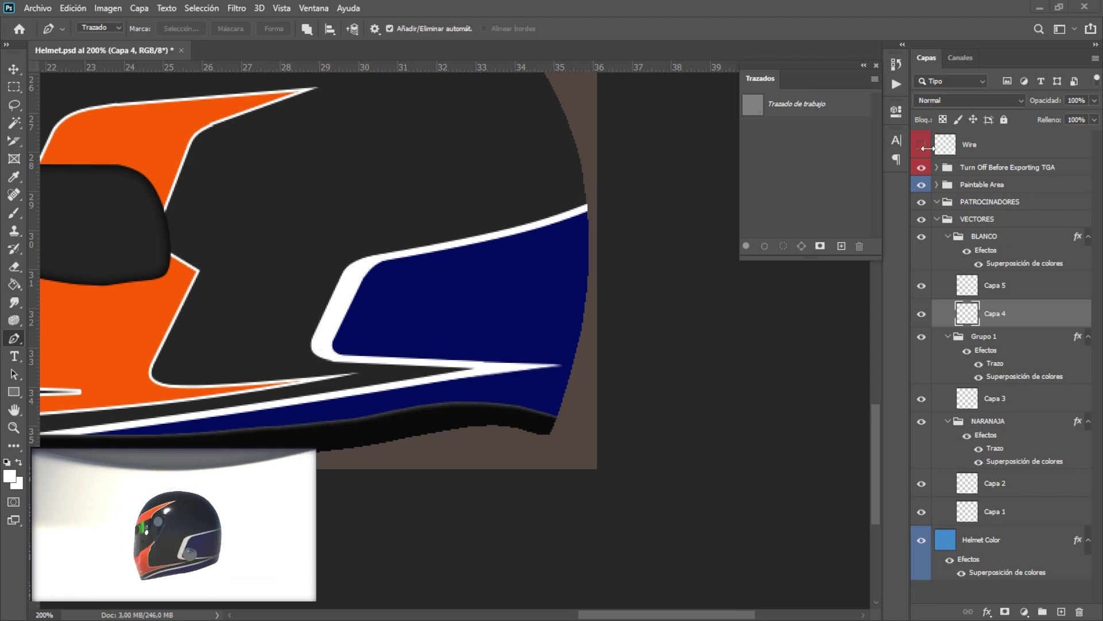
pyautogui.hotkey('ctrl', '-')
pyautogui.hotkey('ctrl', '-')
pyautogui.click(921, 144)
# Add new empty layer Capa 6 above Capa 3, framing the upper helmet
pyautogui.hotkey('ctrl', '+')
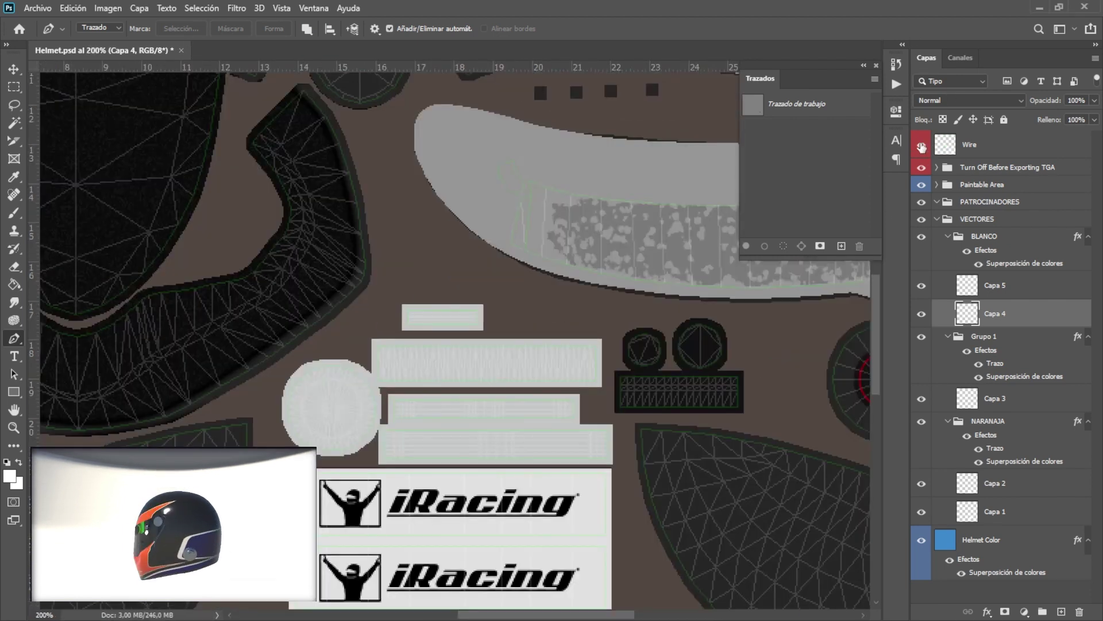
pyautogui.moveTo(568, 598); pyautogui.dragTo(471, 438)
pyautogui.click(1040, 399)
pyautogui.hotkey('ctrl', 'shift', 'alt', 'n')
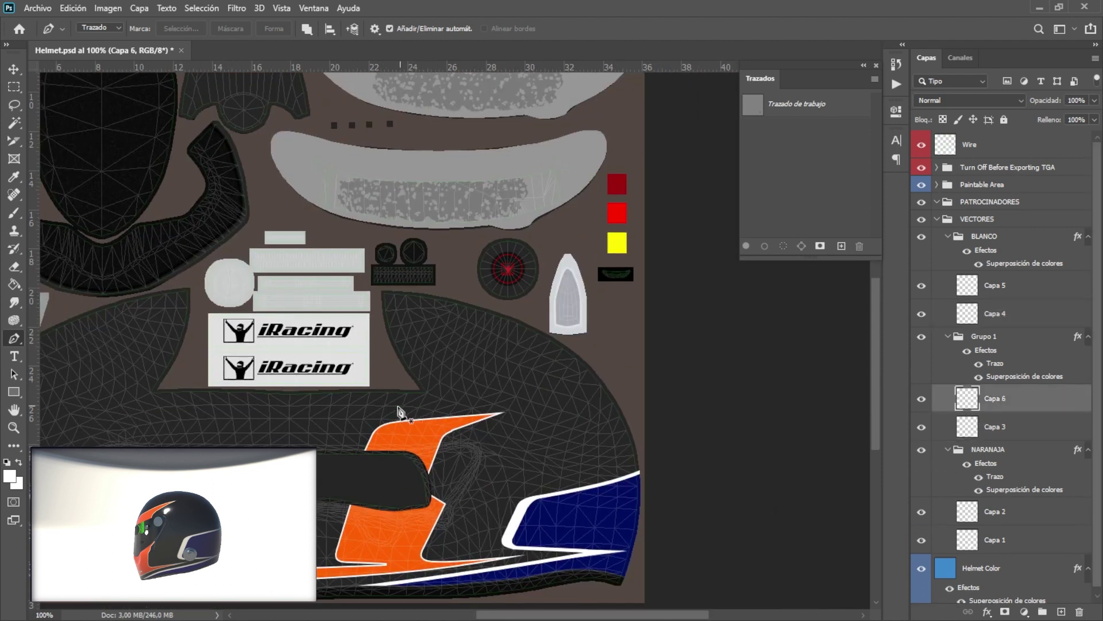
pyautogui.moveTo(164, 578); pyautogui.dragTo(258, 572)
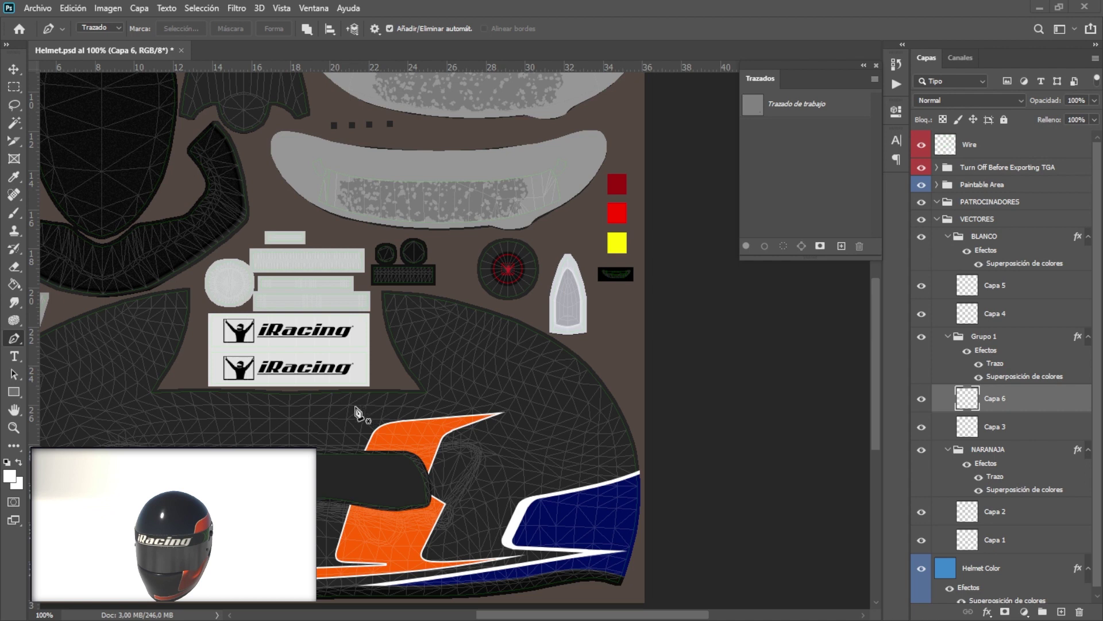
# Pen-draw a curved stripe across the upper helmet and fill it navy
pyautogui.click(580, 352)
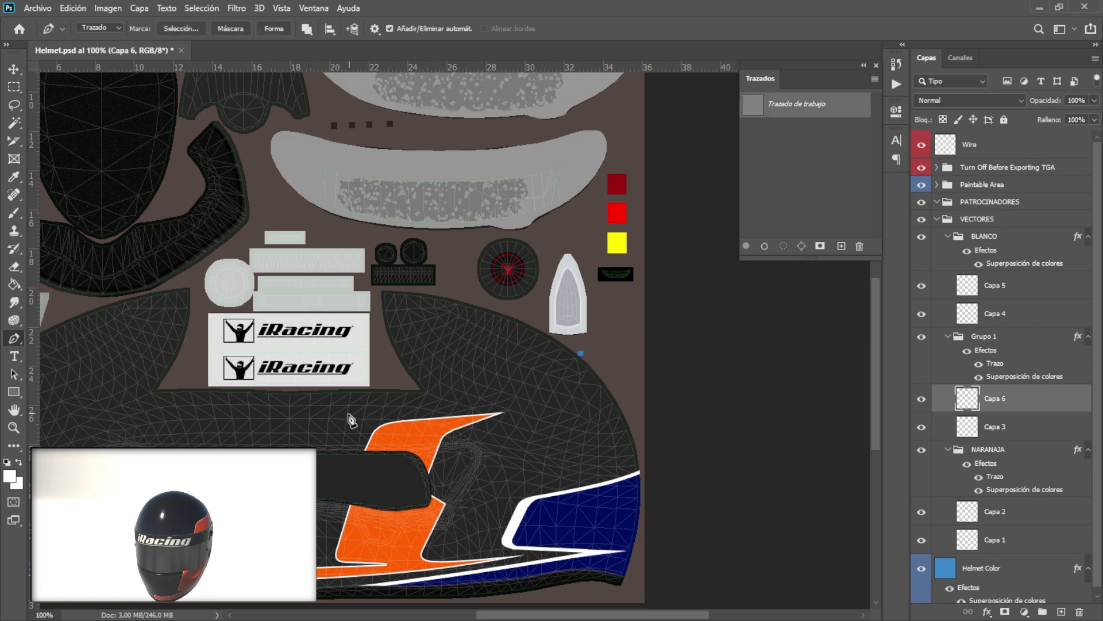
pyautogui.click(334, 415)
pyautogui.moveTo(489, 376); pyautogui.dragTo(506, 393)
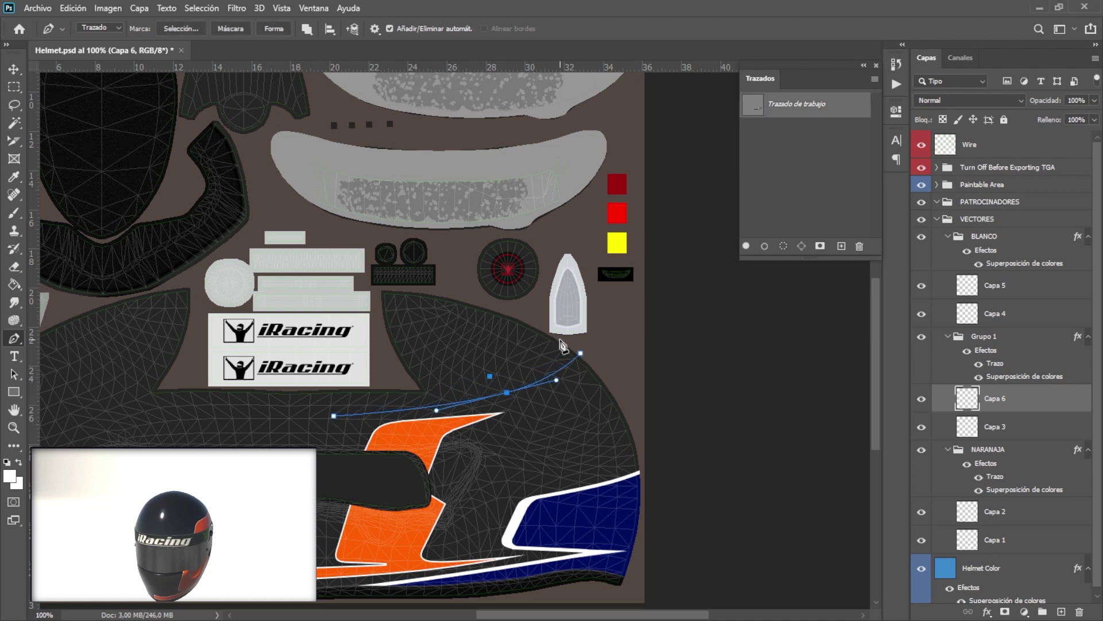
pyautogui.moveTo(437, 409); pyautogui.dragTo(433, 398)
pyautogui.click(421, 286)
pyautogui.moveTo(443, 339); pyautogui.dragTo(425, 345)
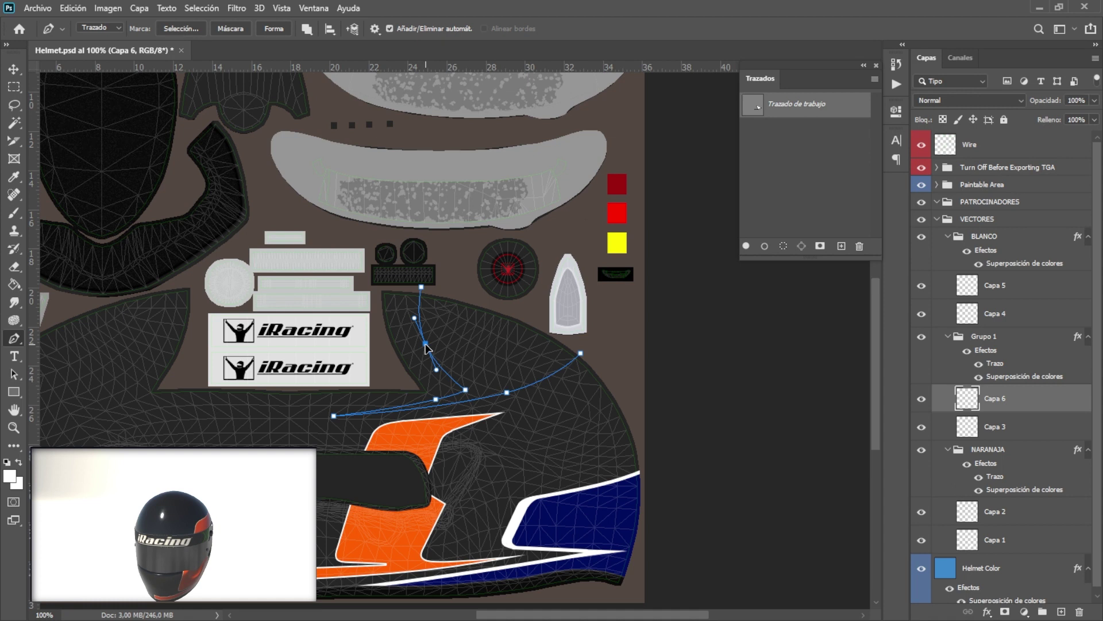
pyautogui.click(746, 246)
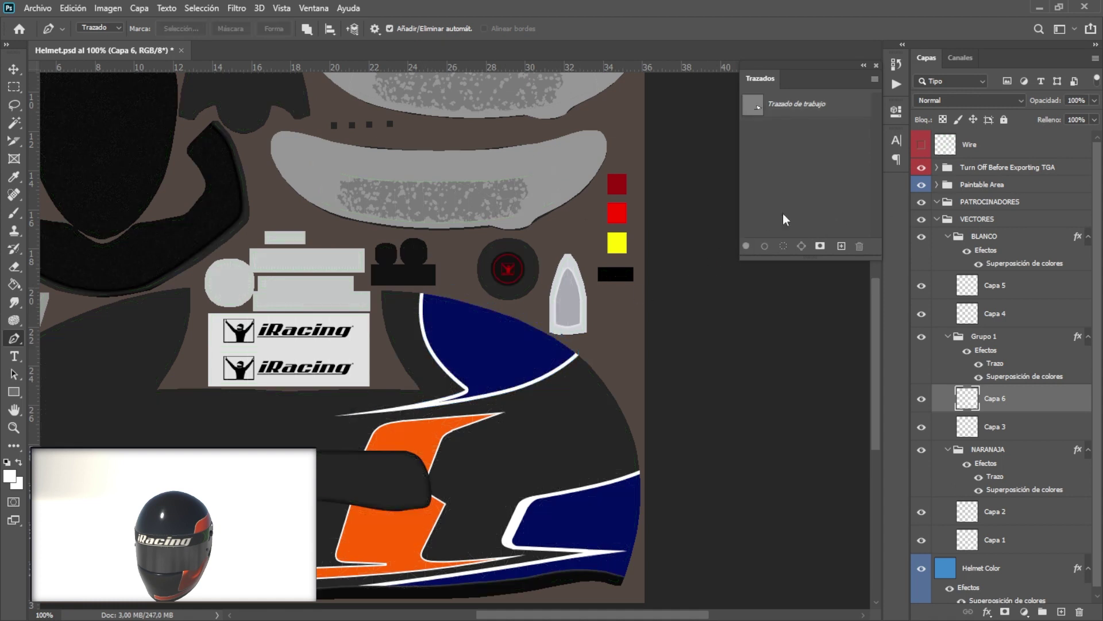
pyautogui.moveTo(214, 549); pyautogui.dragTo(171, 567)
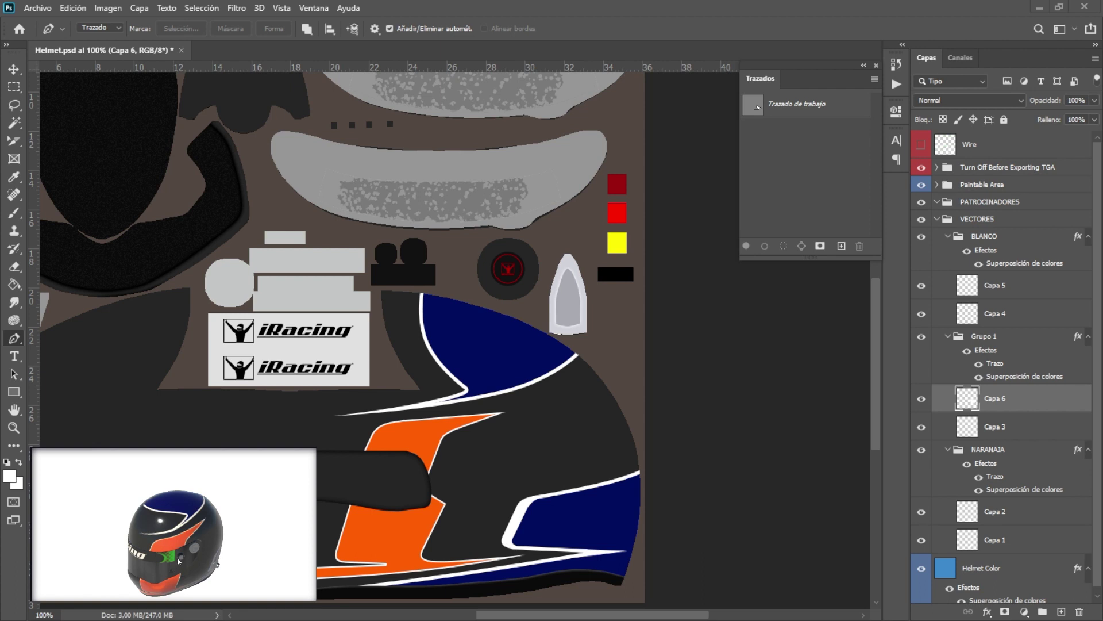
# On new layer Capa 7, trace along the stripe's white edge and fill it white
pyautogui.click(997, 291)
pyautogui.hotkey('ctrl', 'shift', 'alt', 'n')
pyautogui.hotkey('ctrl', '+')
pyautogui.hotkey('ctrl', '+')
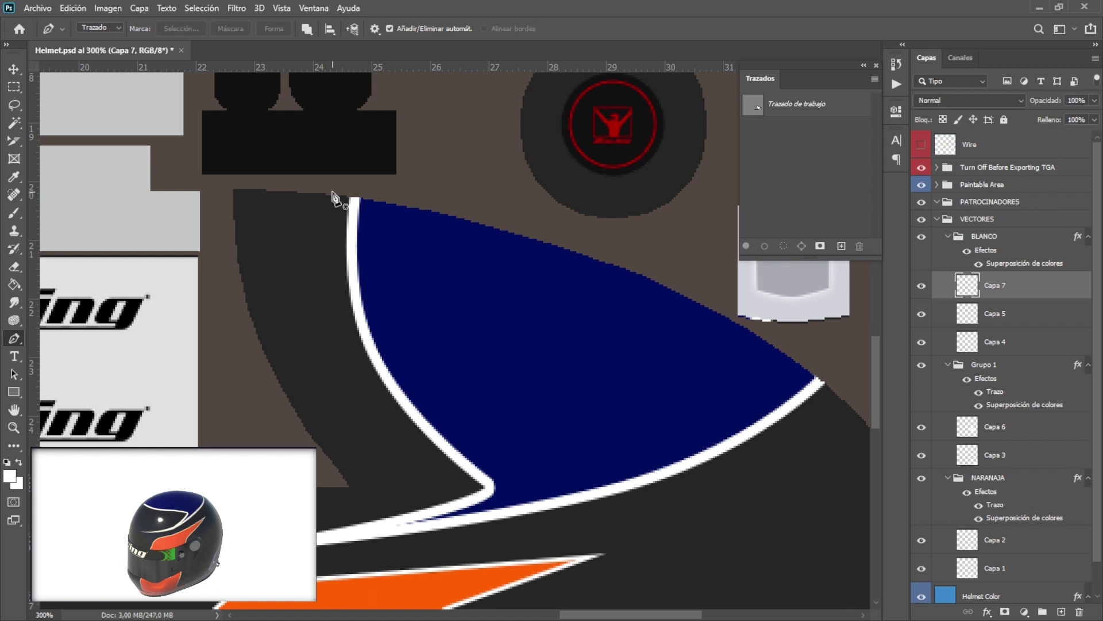
pyautogui.click(331, 191)
pyautogui.click(460, 500)
pyautogui.click(346, 354)
pyautogui.click(466, 461)
pyautogui.click(353, 190)
pyautogui.moveTo(412, 332); pyautogui.dragTo(367, 338)
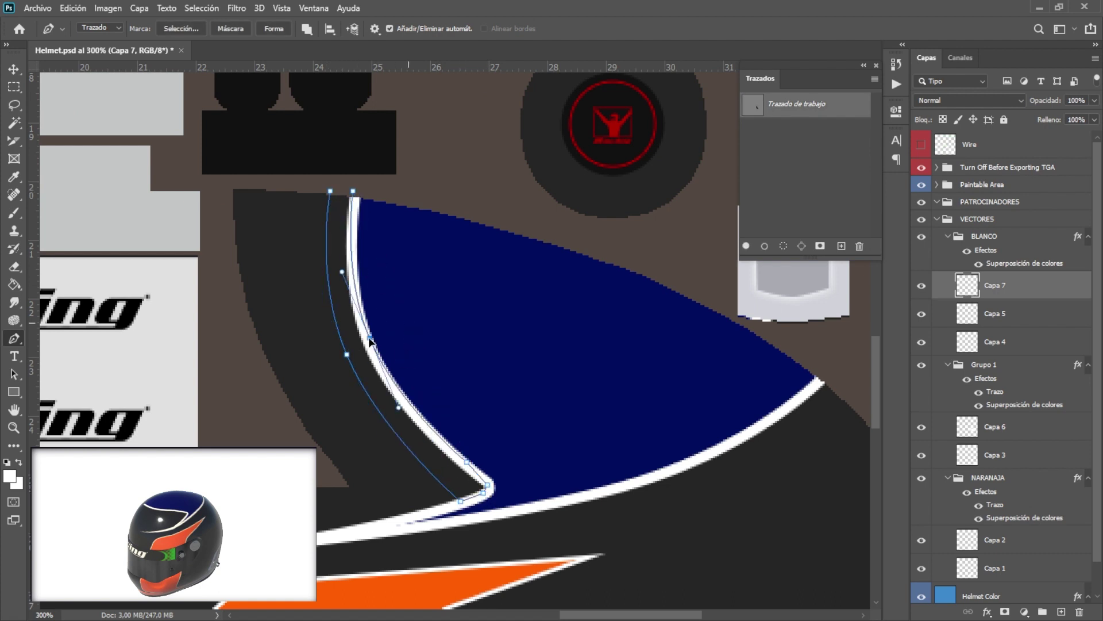
pyautogui.click(331, 191)
pyautogui.click(749, 230)
pyautogui.hotkey('ctrl', '+')
pyautogui.hotkey('ctrl', '+')
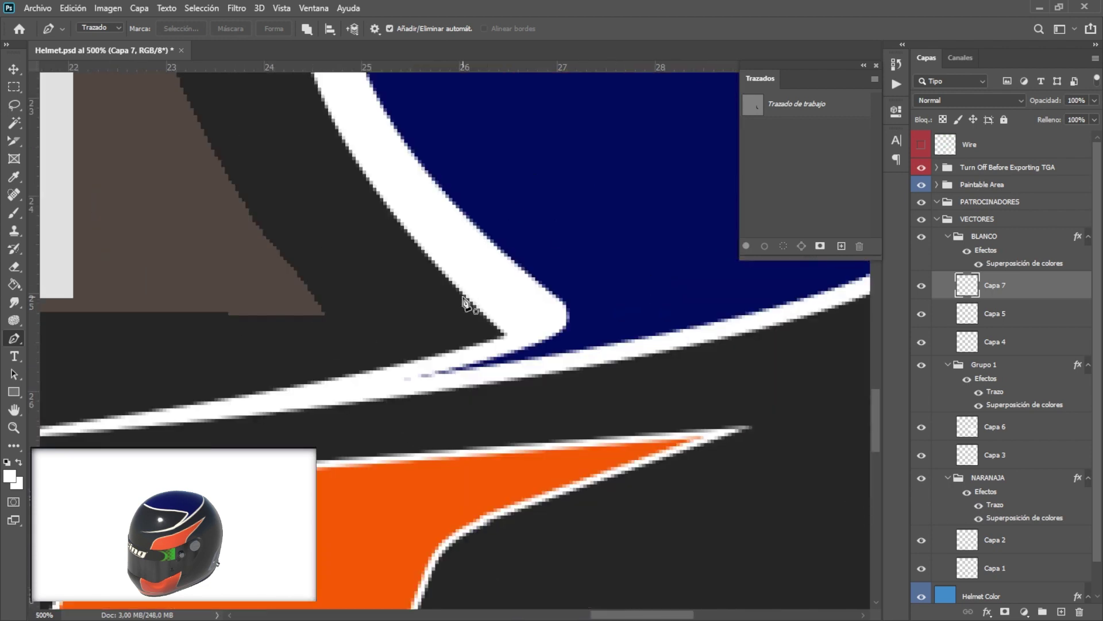
# Patch the white stripe's tip corner and bend with white fill on a new layer
pyautogui.click(465, 295)
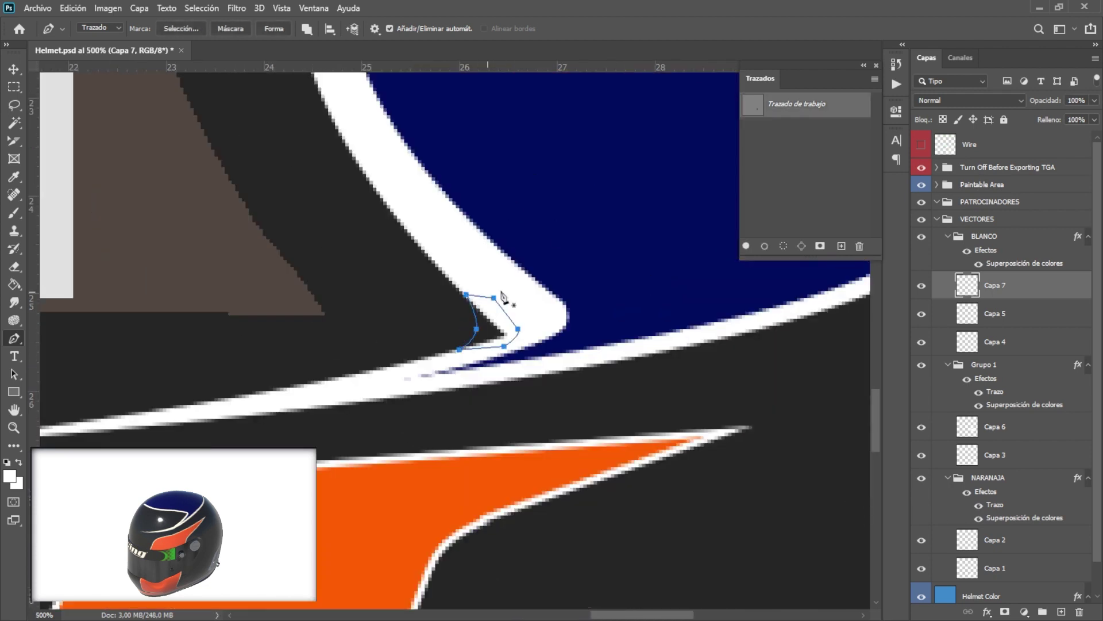
pyautogui.click(757, 210)
pyautogui.hotkey('ctrl', '-')
pyautogui.hotkey('ctrl', '-')
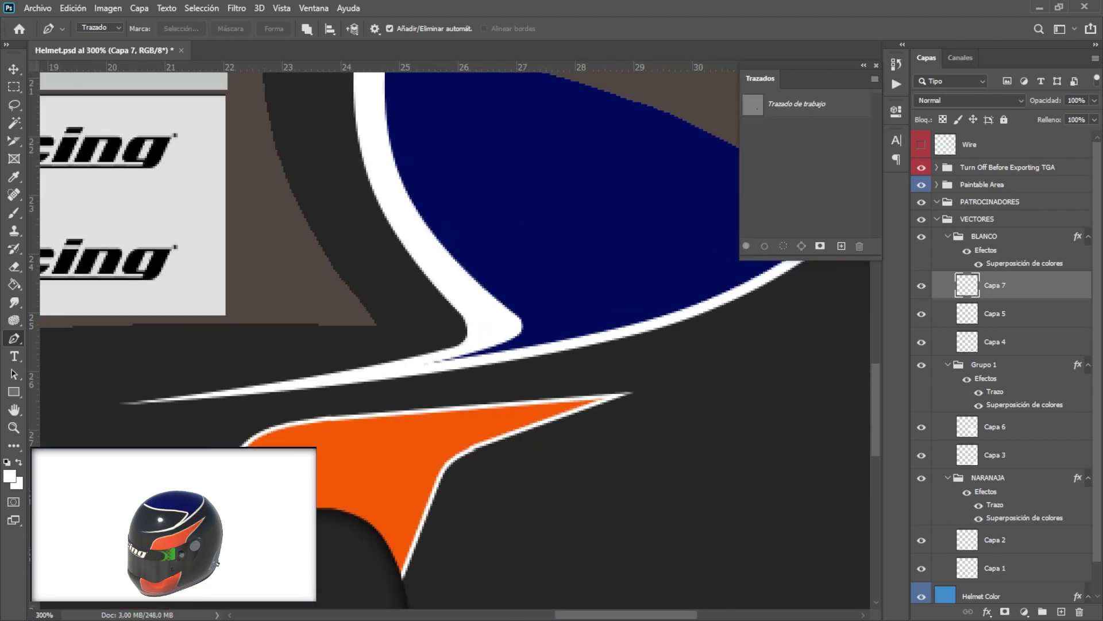
pyautogui.click(424, 354)
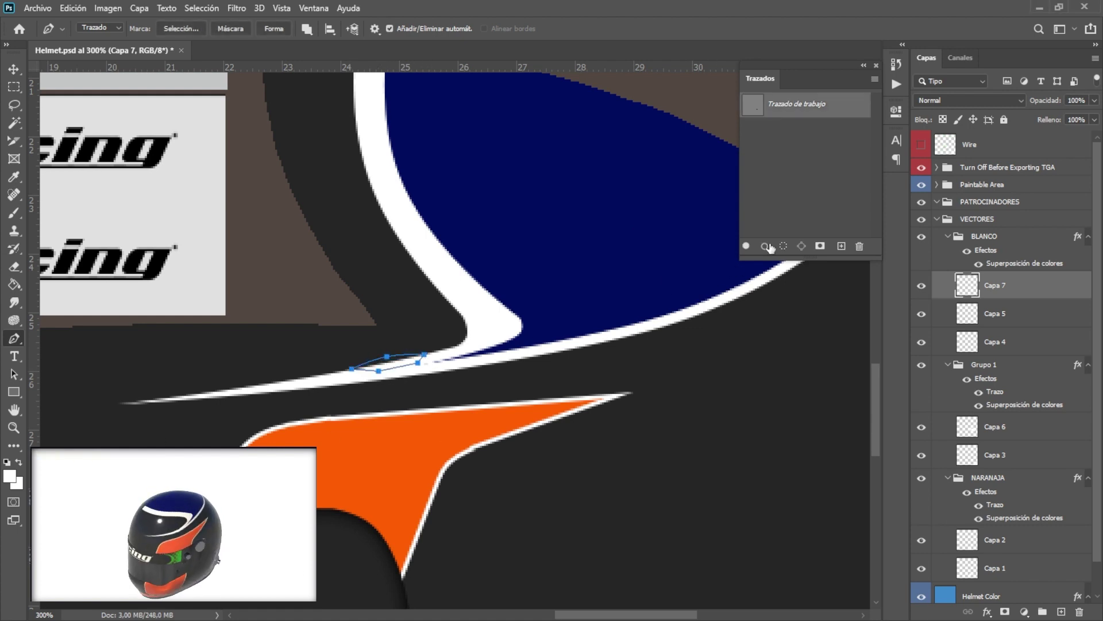
pyautogui.click(1060, 612)
pyautogui.click(772, 203)
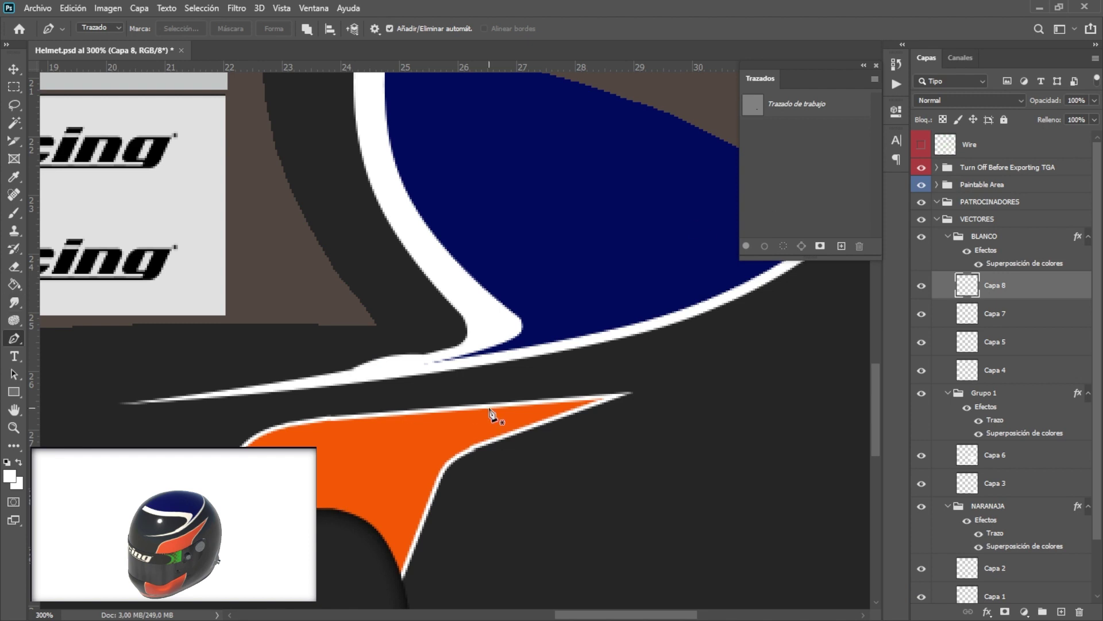
pyautogui.hotkey('ctrl', 'z')
pyautogui.hotkey('ctrl', 'shift', 'z')
# Inspect the helmet in the 3D preview and make Capa 3 the working layer
pyautogui.moveTo(172, 546); pyautogui.dragTo(223, 565)
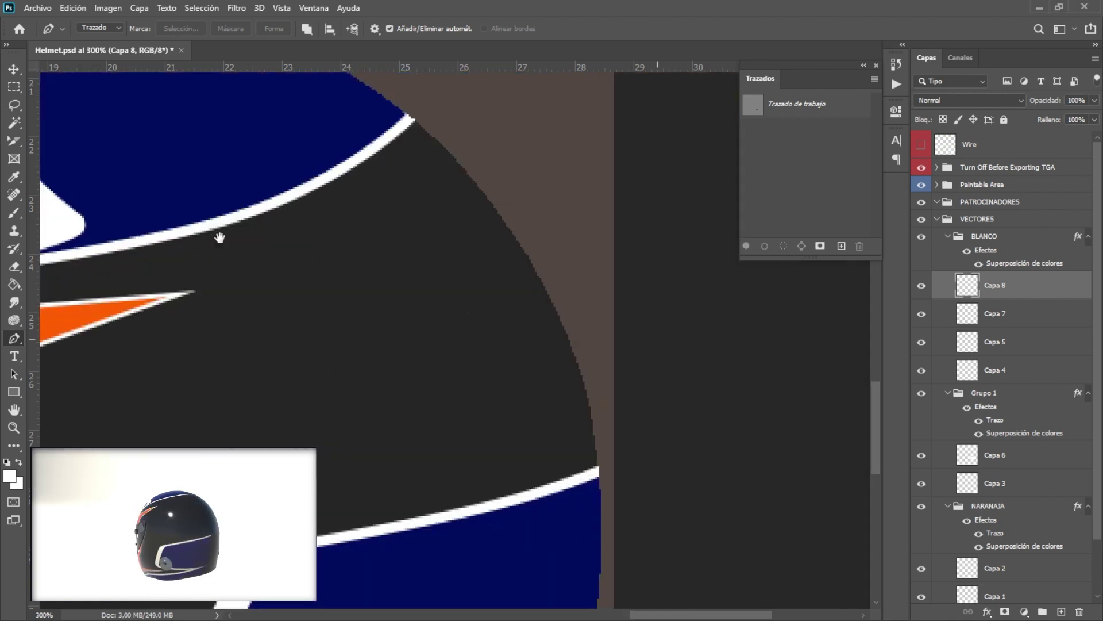
pyautogui.scroll(-5, 222, 239)
pyautogui.hscroll(10, 221, 239)
pyautogui.click(1031, 477)
pyautogui.hotkey('ctrl', 't')
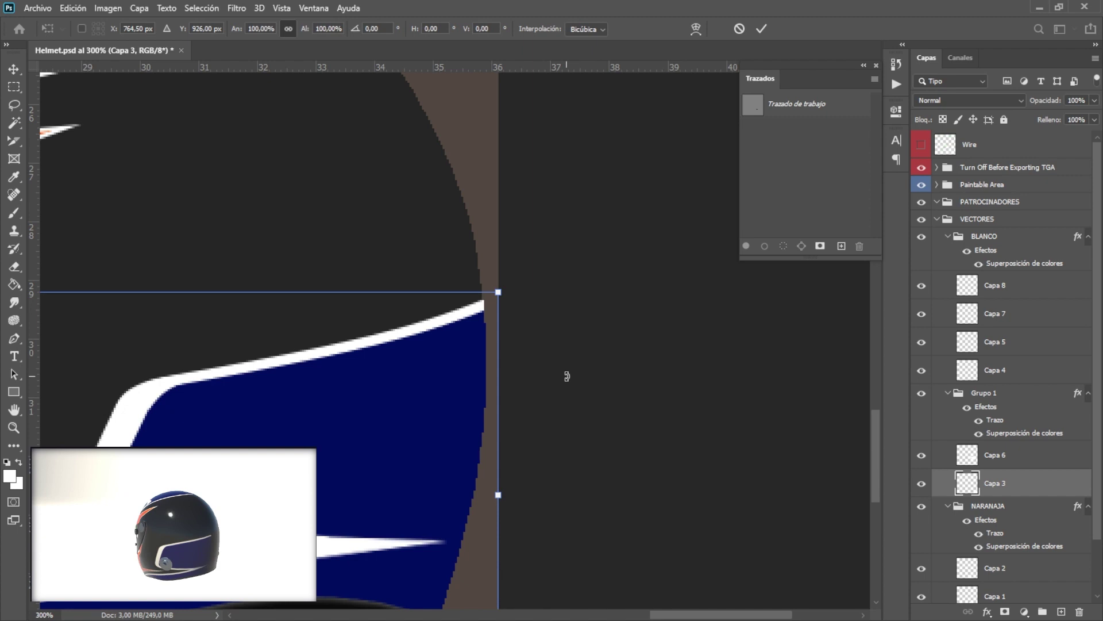
pyautogui.press('Escape')
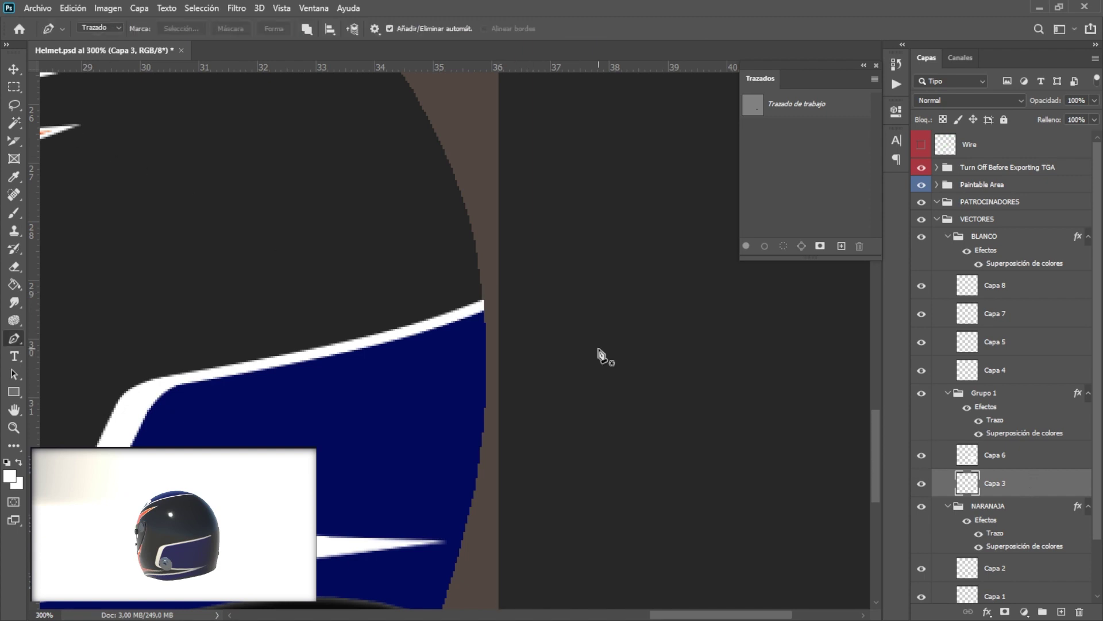
# Outline the navy stripe's end on Capa 3 with a closed Pen path
pyautogui.click(350, 339)
pyautogui.moveTo(515, 305); pyautogui.dragTo(382, 310)
pyautogui.hotkey('ctrl', 'z')
pyautogui.hotkey('ctrl', 'z')
pyautogui.click(350, 339)
pyautogui.click(515, 304)
pyautogui.click(480, 261)
pyautogui.click(394, 263)
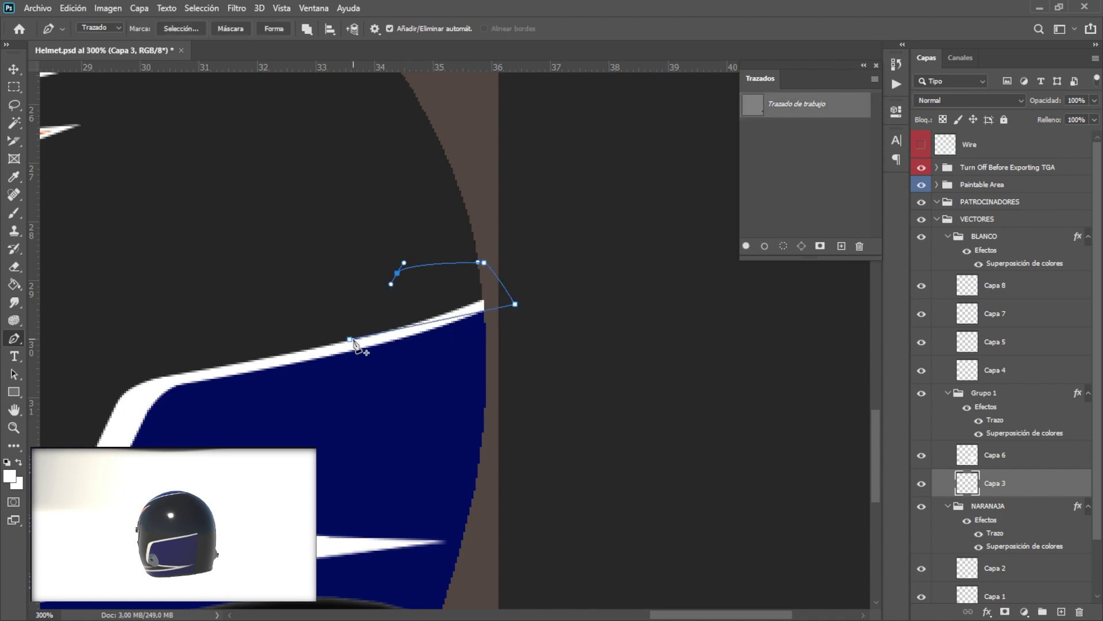
pyautogui.click(349, 339)
# Load the path as a selection and trim the stripe end away inside it
pyautogui.hotkey('ctrl', 'Return')
pyautogui.press('m')
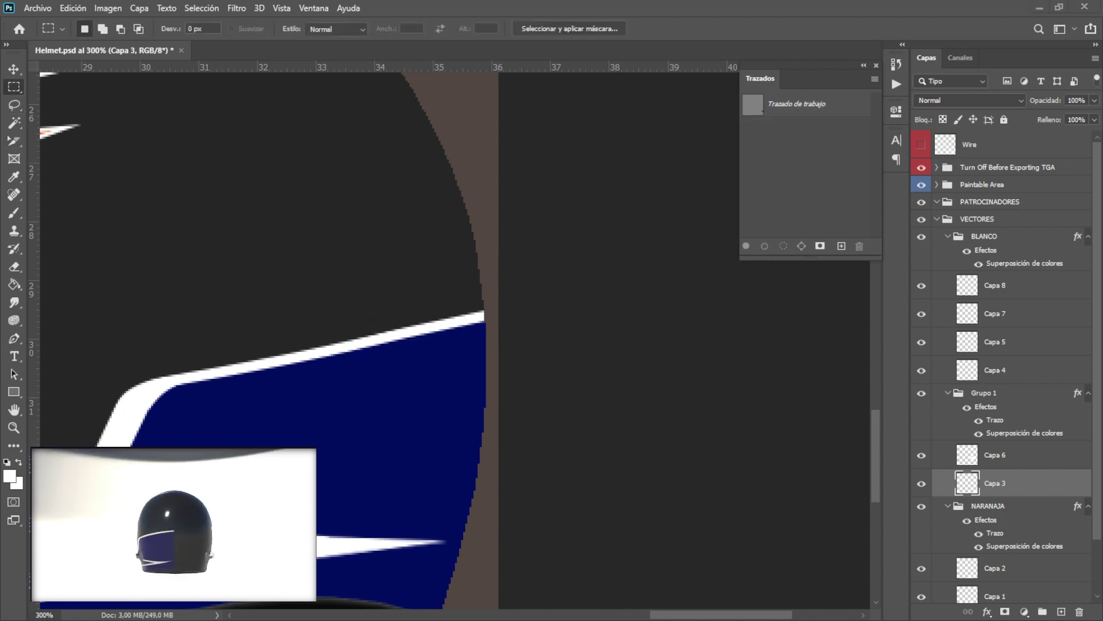
pyautogui.scroll(5, 113, 323)
pyautogui.hscroll(-5, 113, 323)
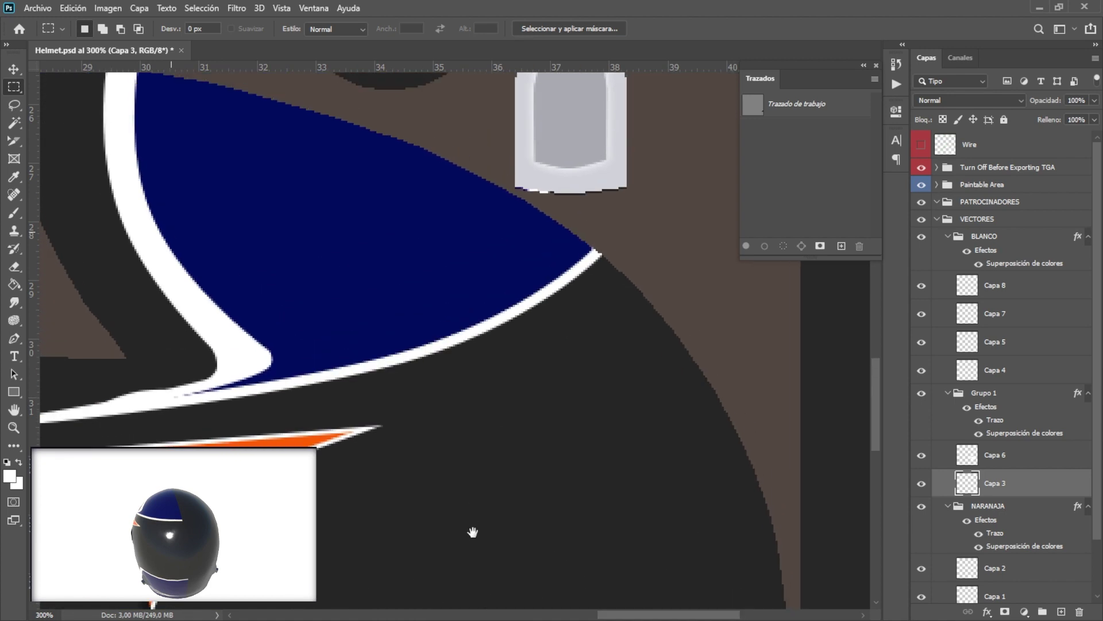
pyautogui.hotkey('alt', ']')
# Cut the navy stripe tip on Capa 6 away along a curved traced path
pyautogui.press('p')
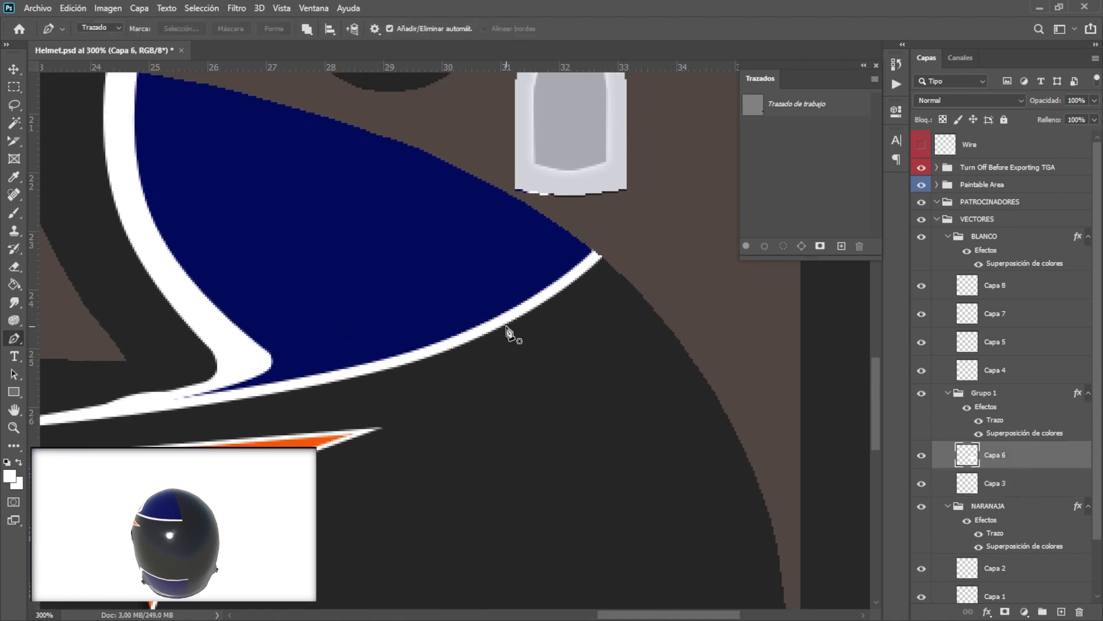
pyautogui.click(486, 335)
pyautogui.click(581, 222)
pyautogui.moveTo(572, 258); pyautogui.dragTo(553, 289)
pyautogui.click(638, 261)
pyautogui.click(486, 335)
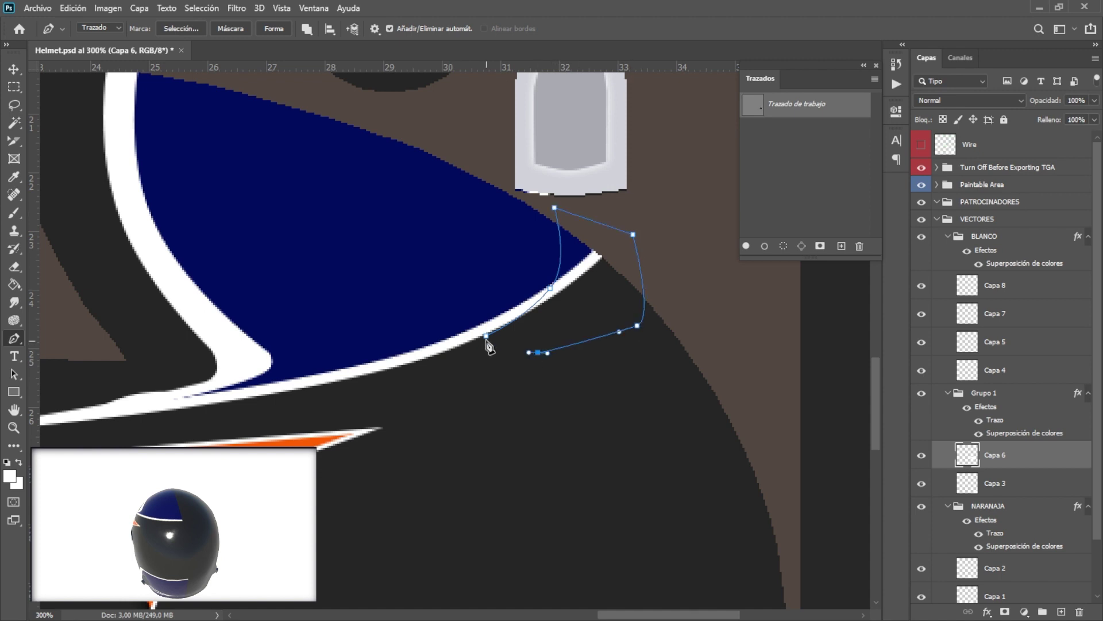
pyautogui.hotkey('ctrl', 'Return')
pyautogui.press('Delete')
pyautogui.hotkey('ctrl', 'd')
# Fill a curved path along the stripe's white edge with white
pyautogui.press('m')
pyautogui.moveTo(203, 556); pyautogui.dragTo(501, 357)
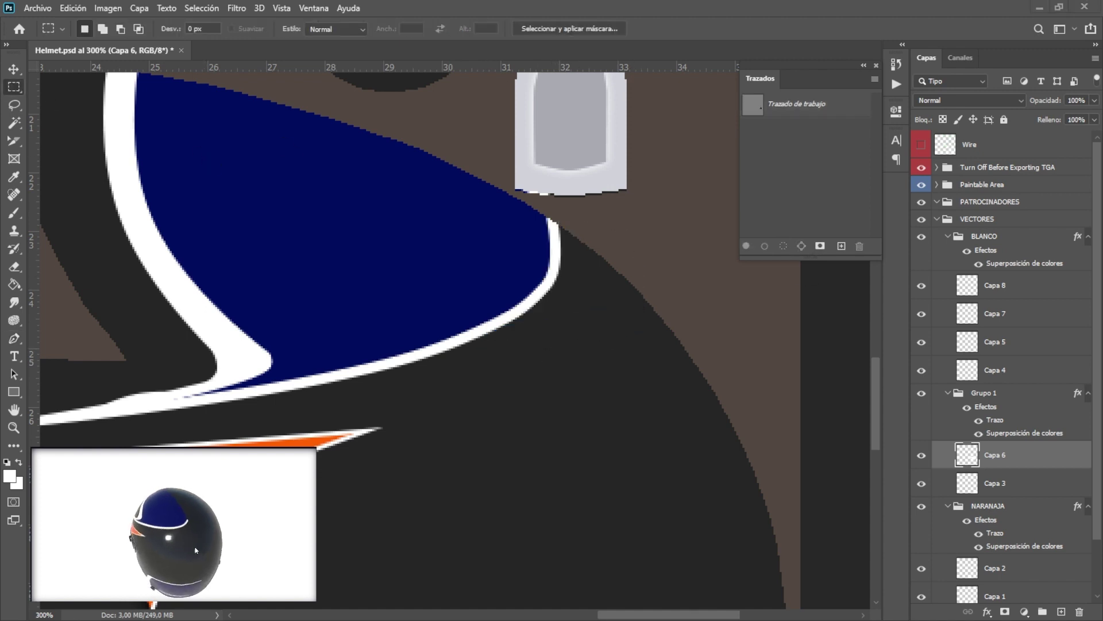
pyautogui.press('p')
pyautogui.click(490, 332)
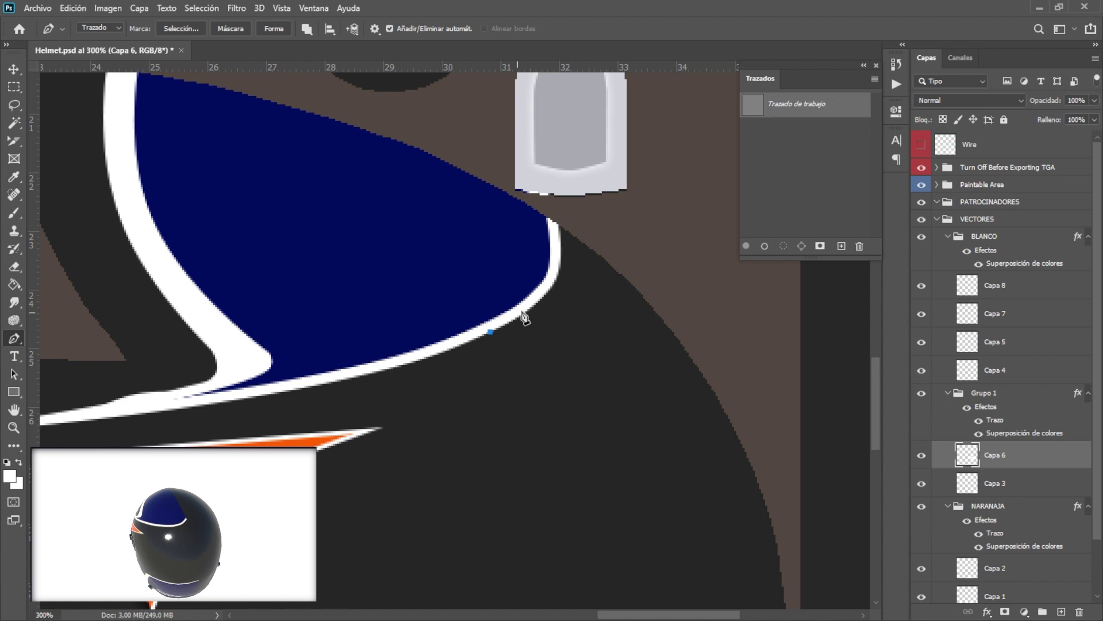
pyautogui.moveTo(546, 296); pyautogui.dragTo(564, 280)
pyautogui.click(746, 246)
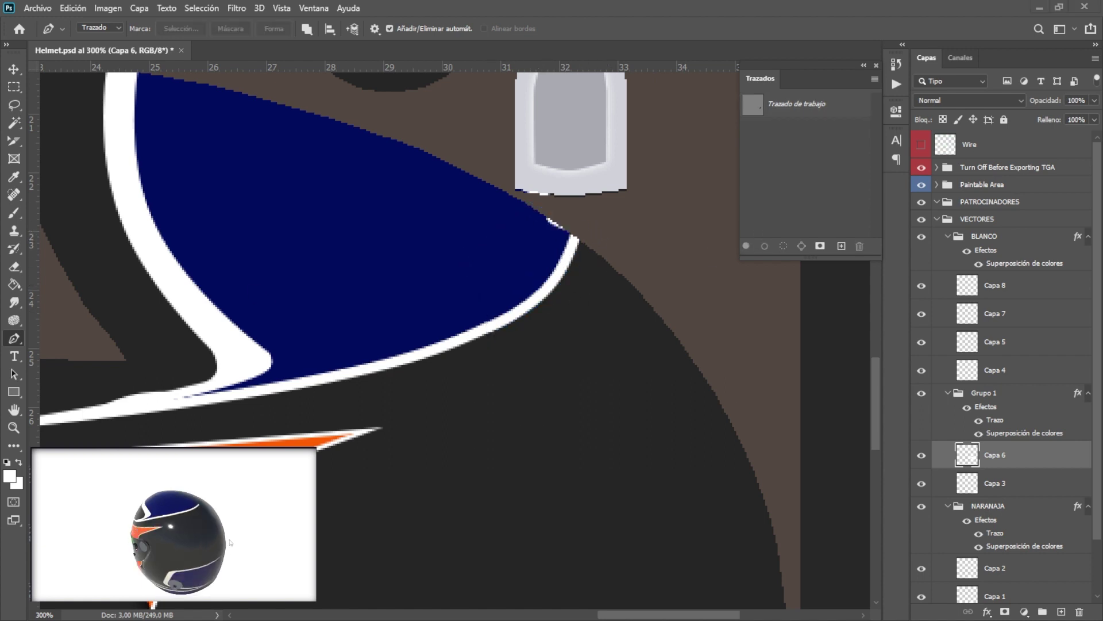
# Fill the gaps around the stripe tip with navy using a traced path
pyautogui.click(486, 335)
pyautogui.moveTo(536, 299); pyautogui.dragTo(545, 306)
pyautogui.click(565, 211)
pyautogui.click(525, 207)
pyautogui.moveTo(476, 215); pyautogui.dragTo(462, 248)
pyautogui.moveTo(438, 292); pyautogui.dragTo(448, 302)
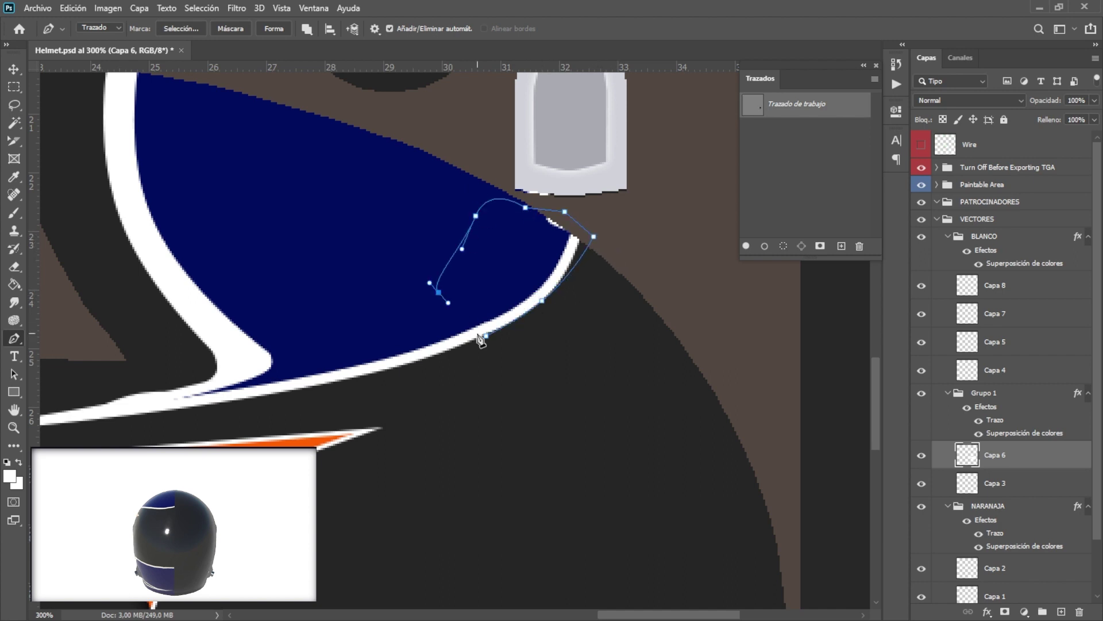
pyautogui.click(743, 246)
pyautogui.click(771, 220)
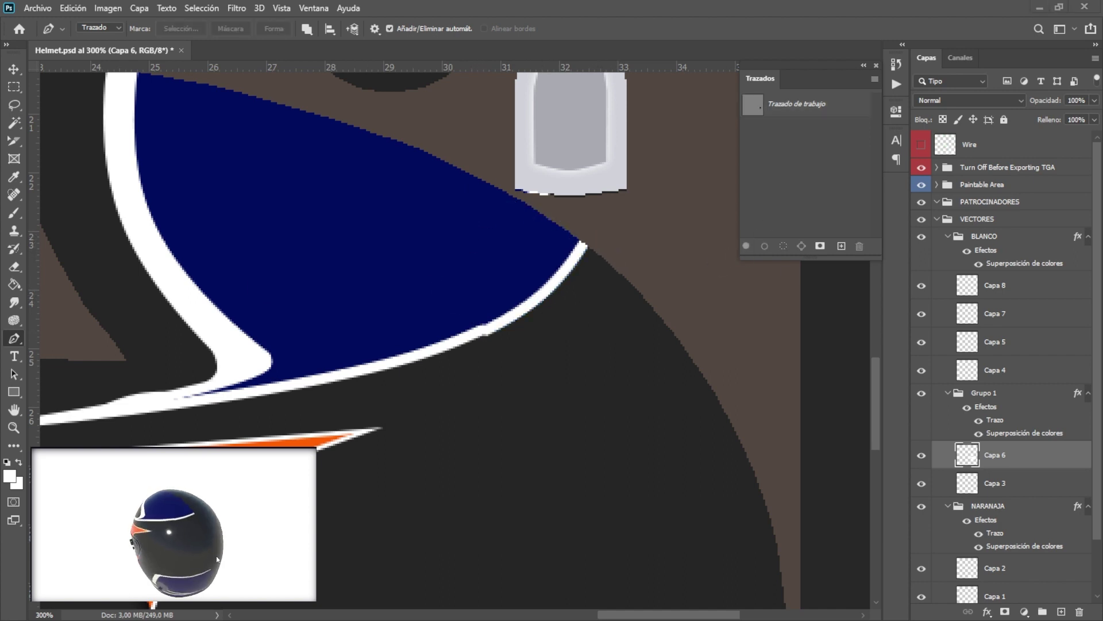
# Erase the stray pixels below the curve and save Helmet.psd
pyautogui.click(589, 241)
pyautogui.click(447, 350)
pyautogui.click(516, 315)
pyautogui.click(508, 385)
pyautogui.moveTo(631, 264); pyautogui.dragTo(635, 267)
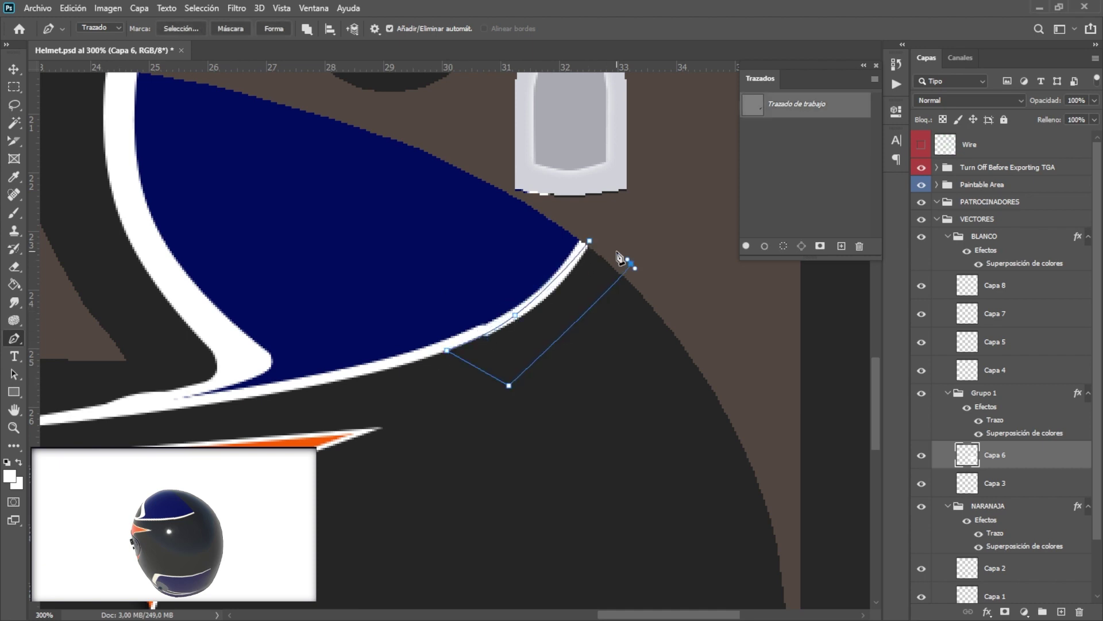
pyautogui.click(783, 246)
pyautogui.press('m')
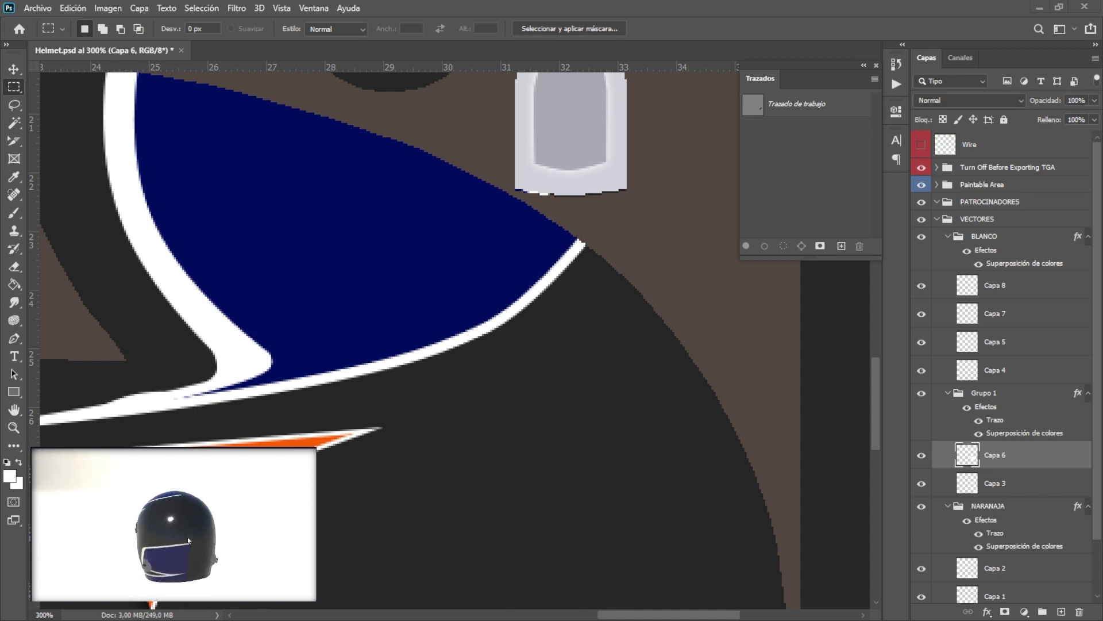
pyautogui.hotkey('ctrl', 's')
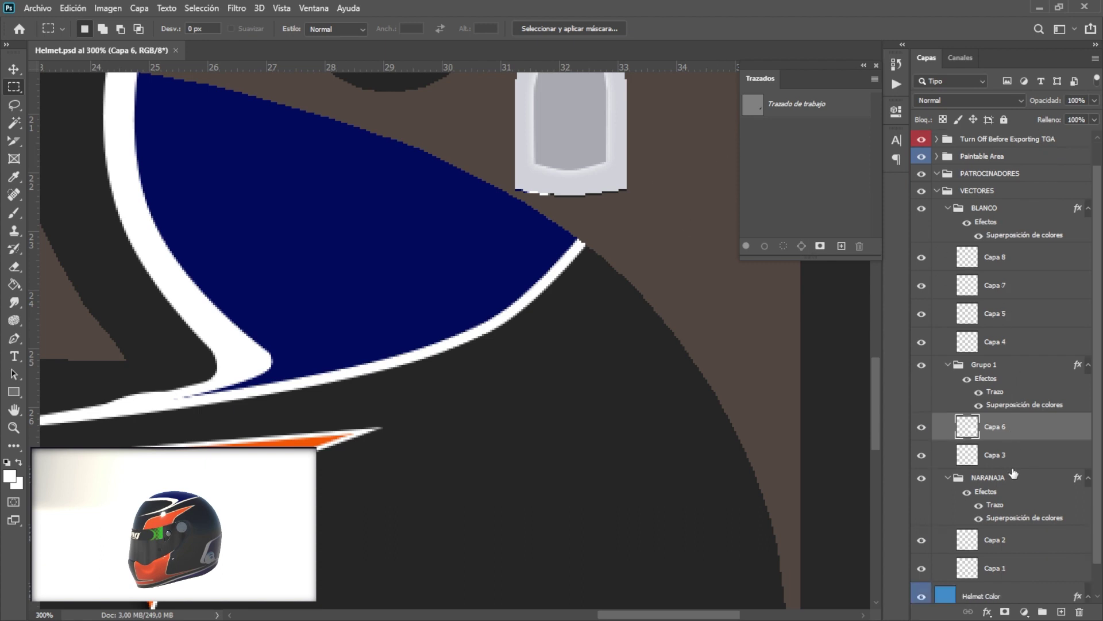
# Create group NARANAJA 2 with an orange color overlay and 5 px white stroke
pyautogui.hotkey('ctrl', 'g')
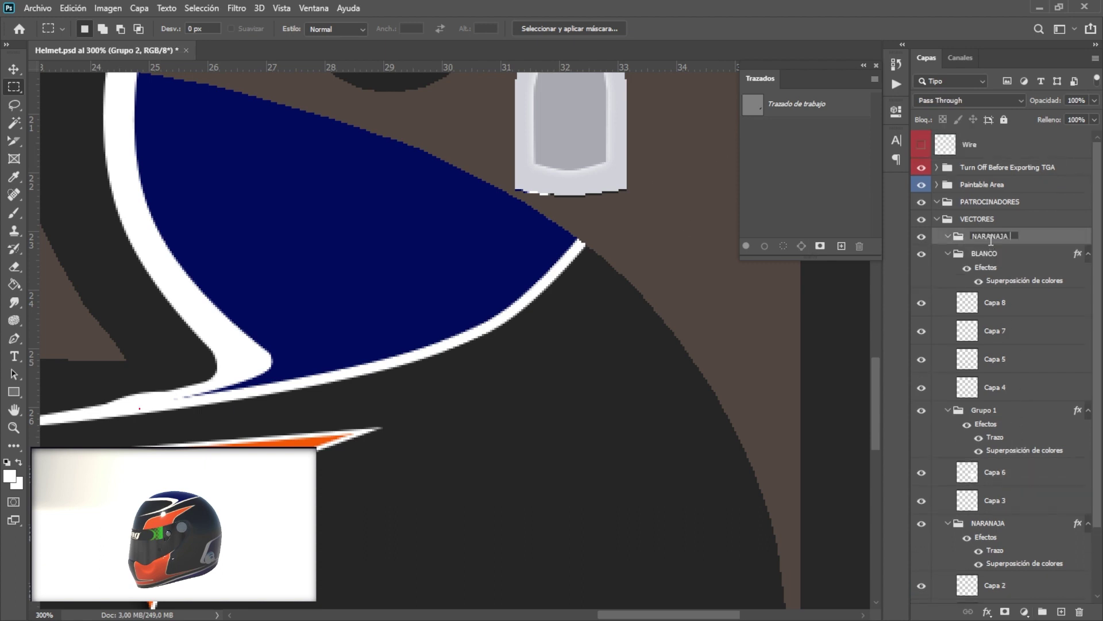
pyautogui.write('2')
pyautogui.press('Return')
pyautogui.doubleClick(1047, 241)
pyautogui.click(385, 250)
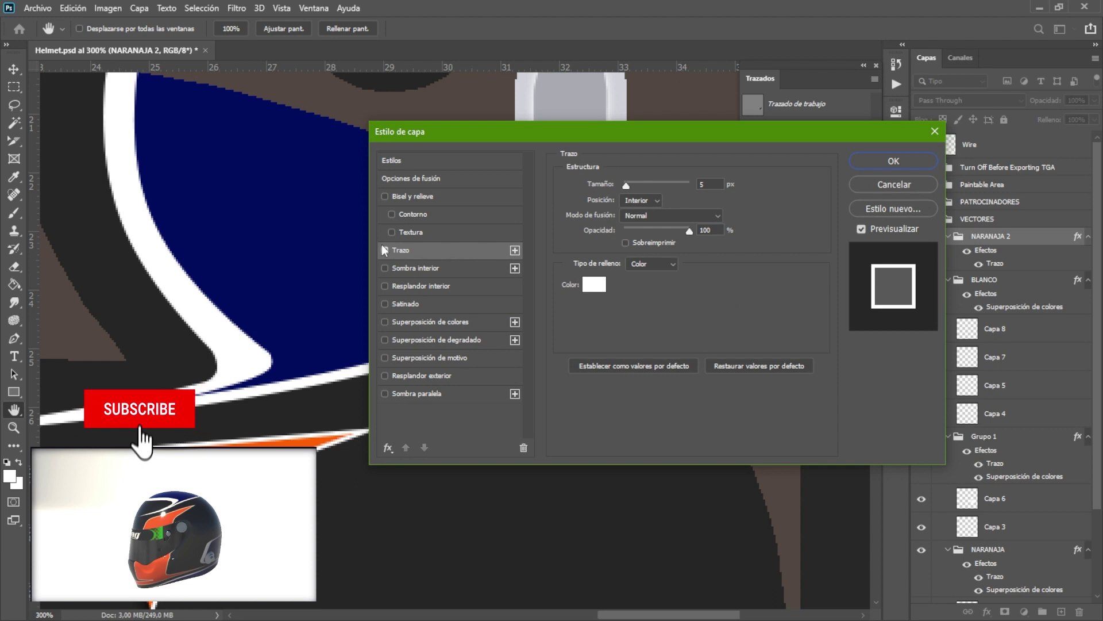
pyautogui.click(872, 172)
# Add Capa 9 and fill a Pen-drawn shape inside the upper navy stripe with orange
pyautogui.click(1061, 611)
pyautogui.press('p')
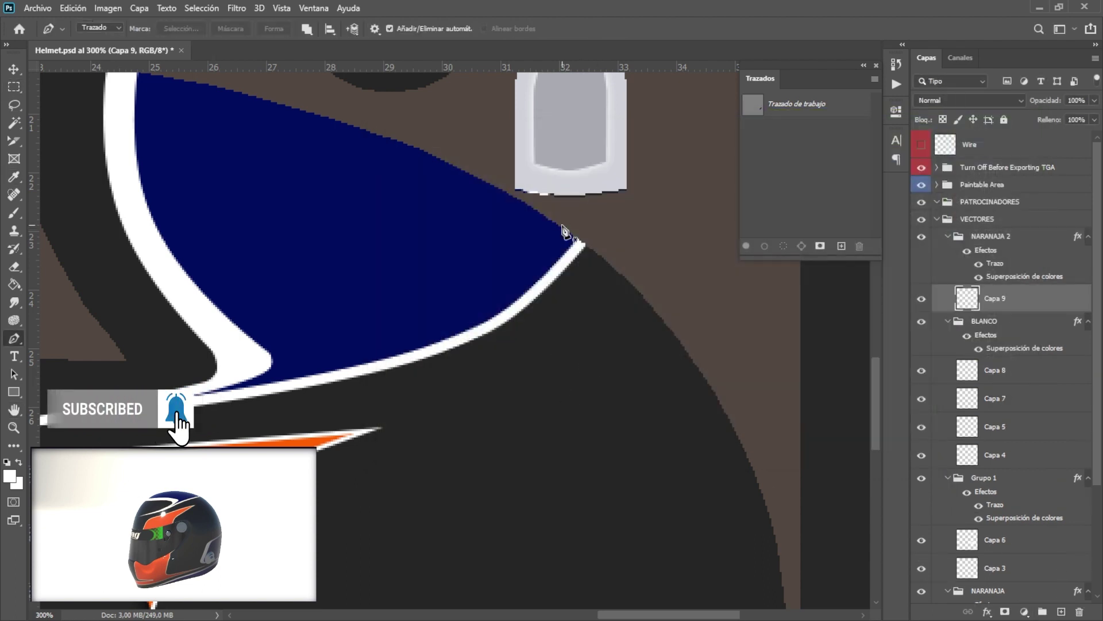
pyautogui.click(565, 221)
pyautogui.click(325, 359)
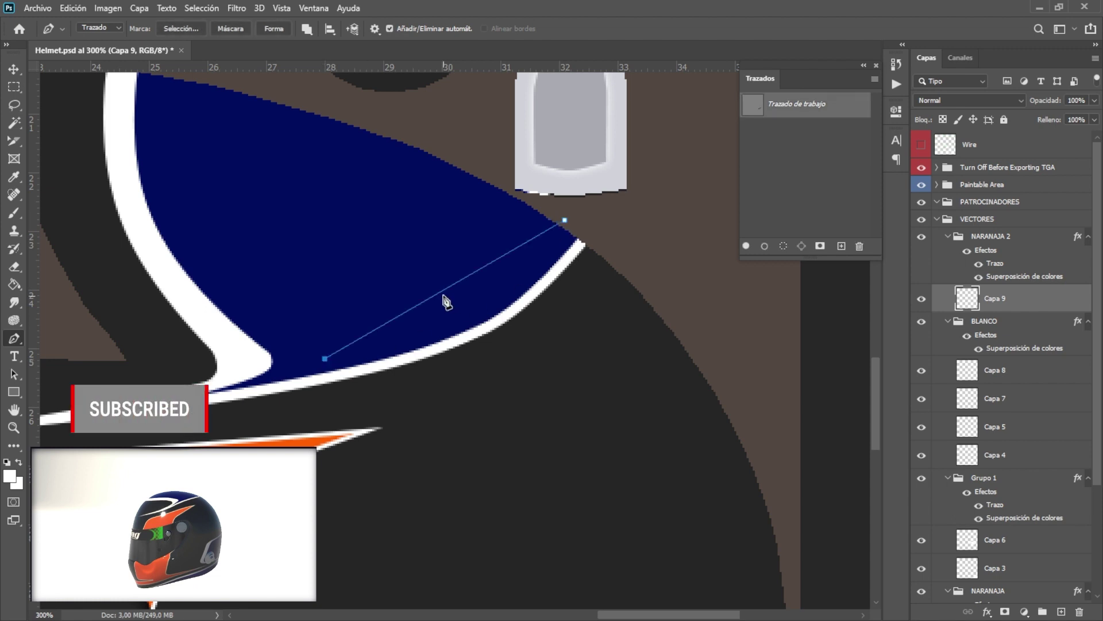
pyautogui.moveTo(446, 301); pyautogui.dragTo(463, 312)
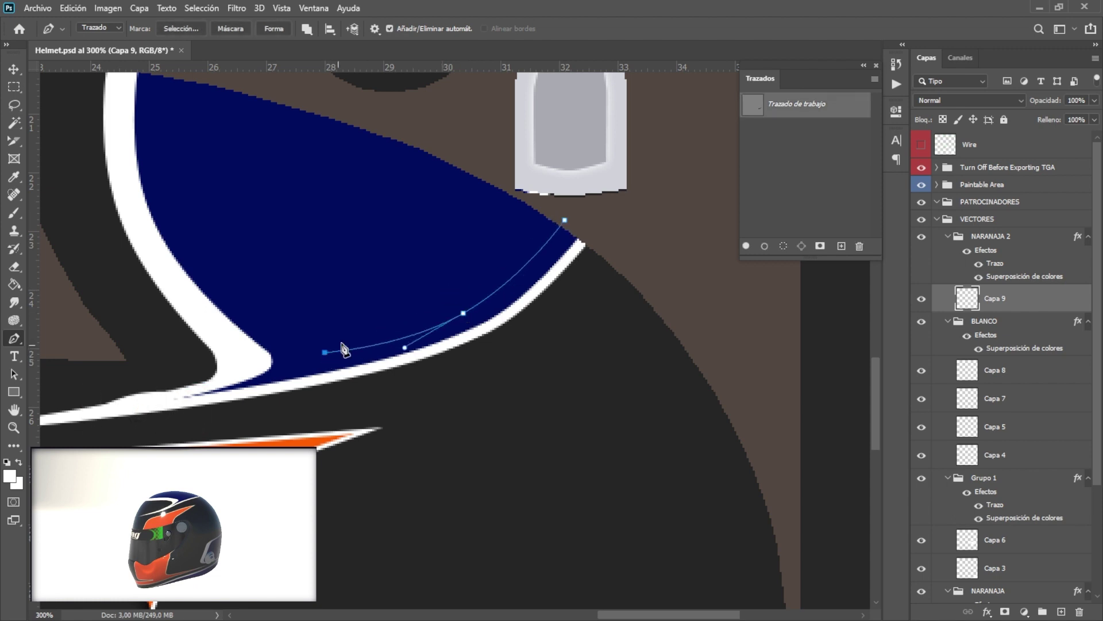
pyautogui.moveTo(380, 324); pyautogui.dragTo(387, 332)
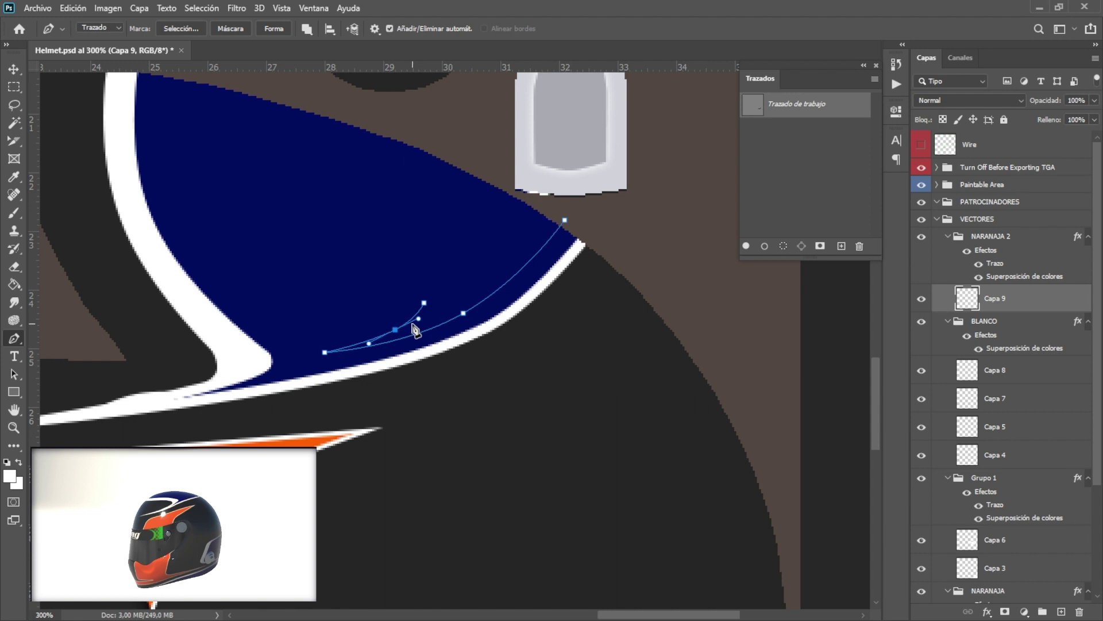
pyautogui.moveTo(340, 108); pyautogui.dragTo(345, 144)
pyautogui.click(410, 121)
pyautogui.moveTo(490, 170); pyautogui.dragTo(498, 177)
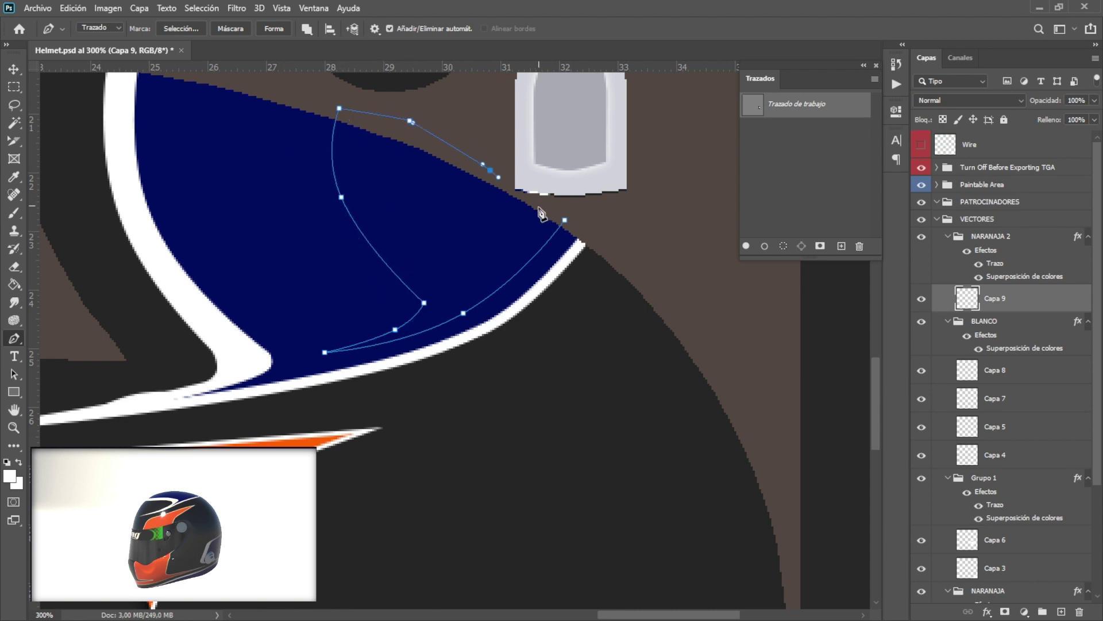
pyautogui.click(746, 246)
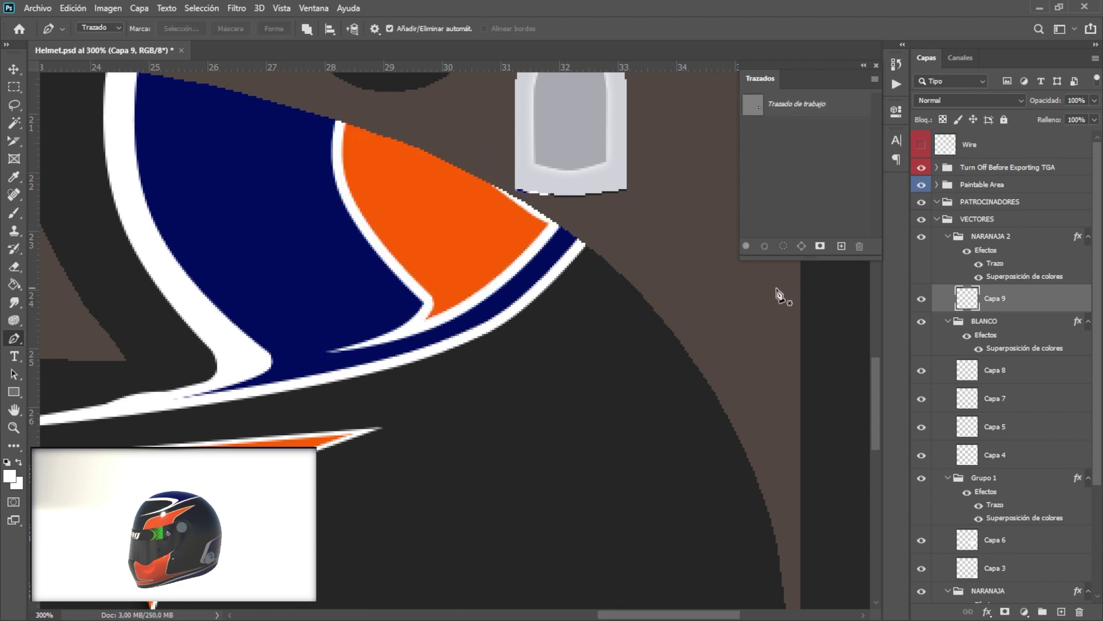
pyautogui.click(515, 278)
pyautogui.press('Return')
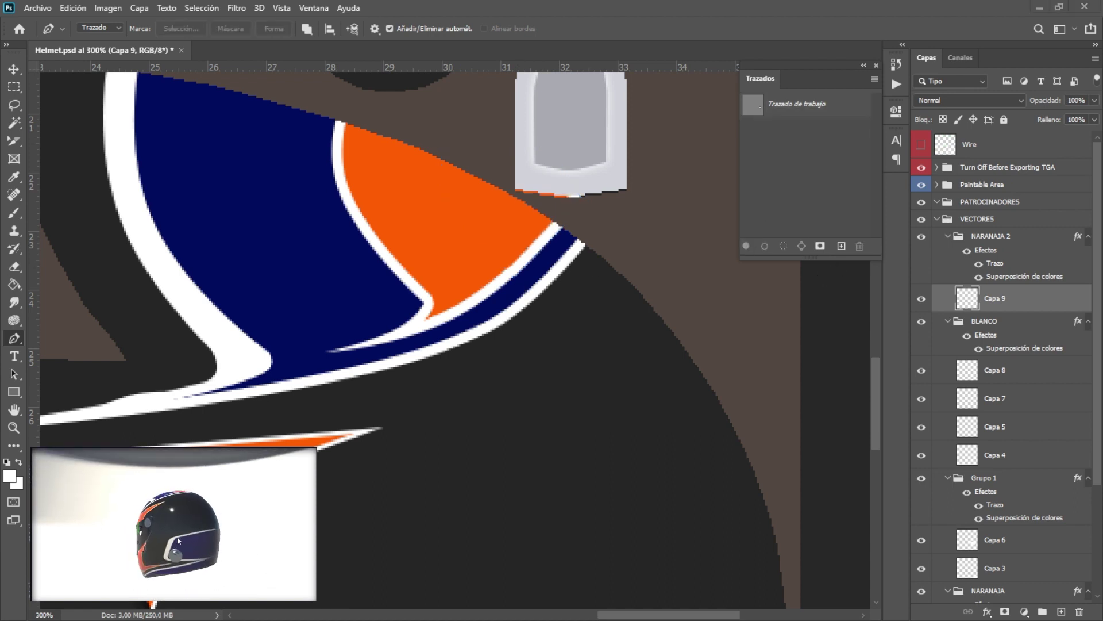
# Set Grupo 1's stroke width to 6 px
pyautogui.scroll(-2, 1016, 455)
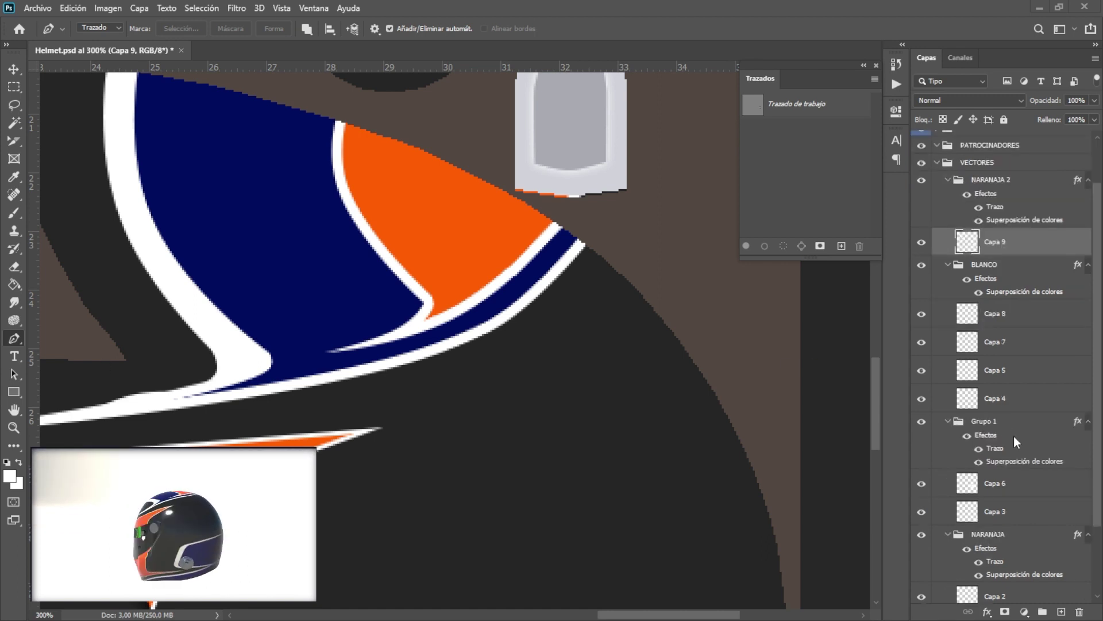
pyautogui.doubleClick(995, 448)
pyautogui.write('6')
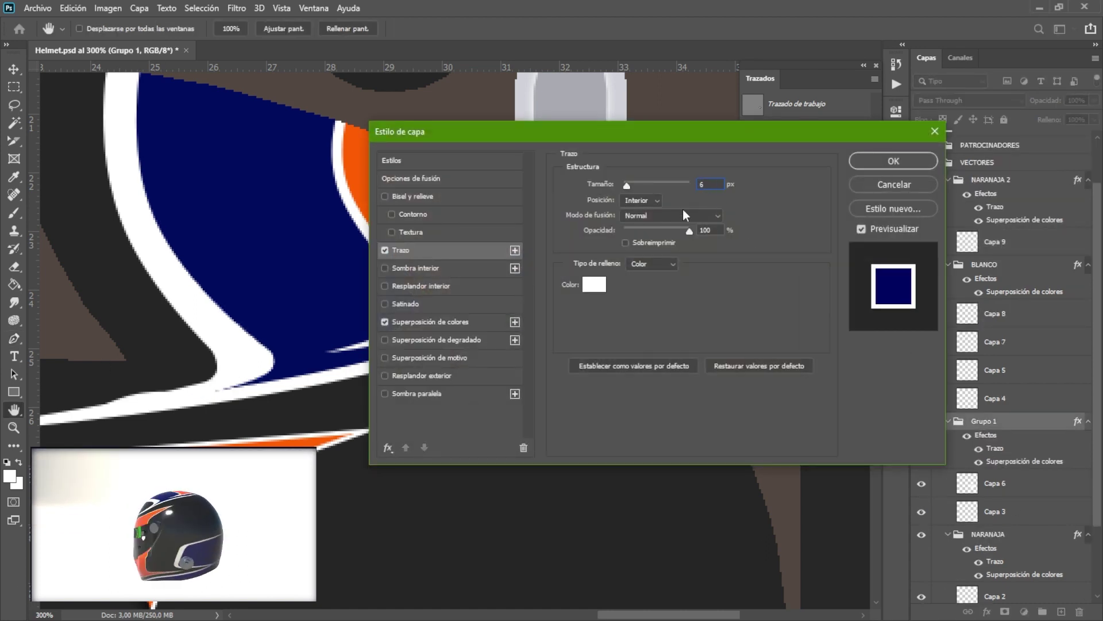
pyautogui.press('Return')
pyautogui.press('p')
# On Capa 4, fill a path extending the lower white stripe with white
pyautogui.scroll(-2, 987, 397)
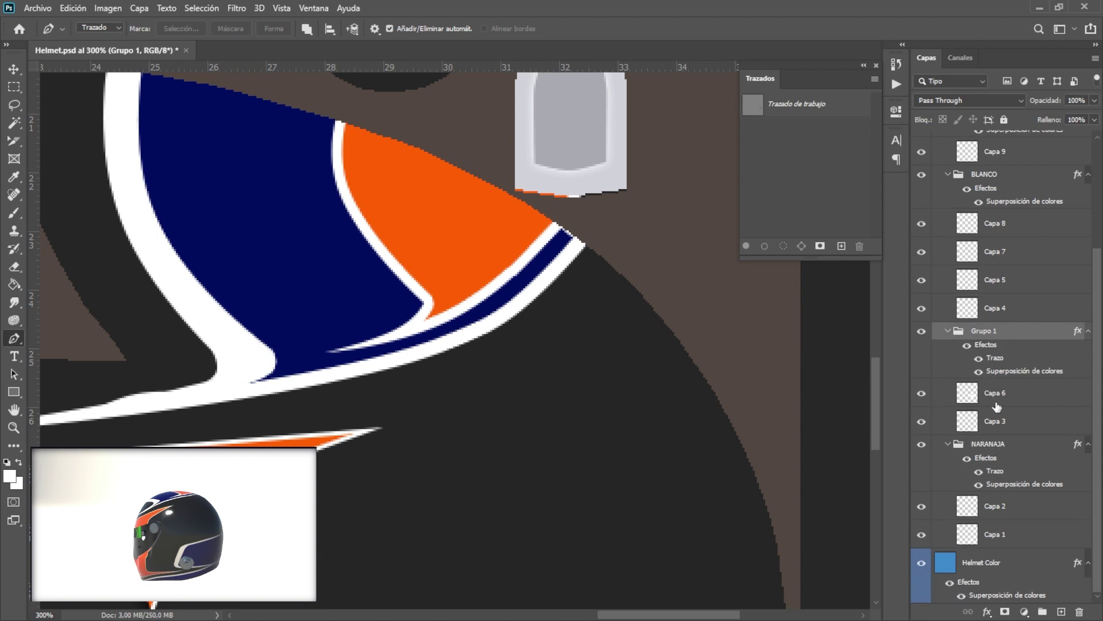
pyautogui.scroll(-3, 583, 246)
pyautogui.scroll(-2, 583, 246)
pyautogui.click(942, 310)
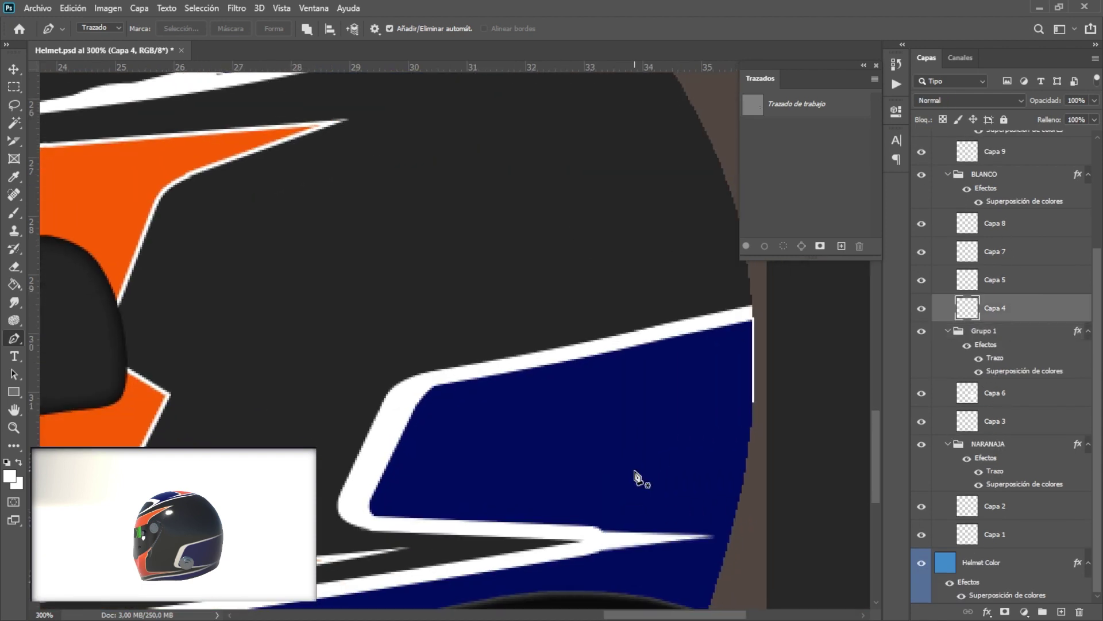
pyautogui.click(713, 536)
pyautogui.click(525, 522)
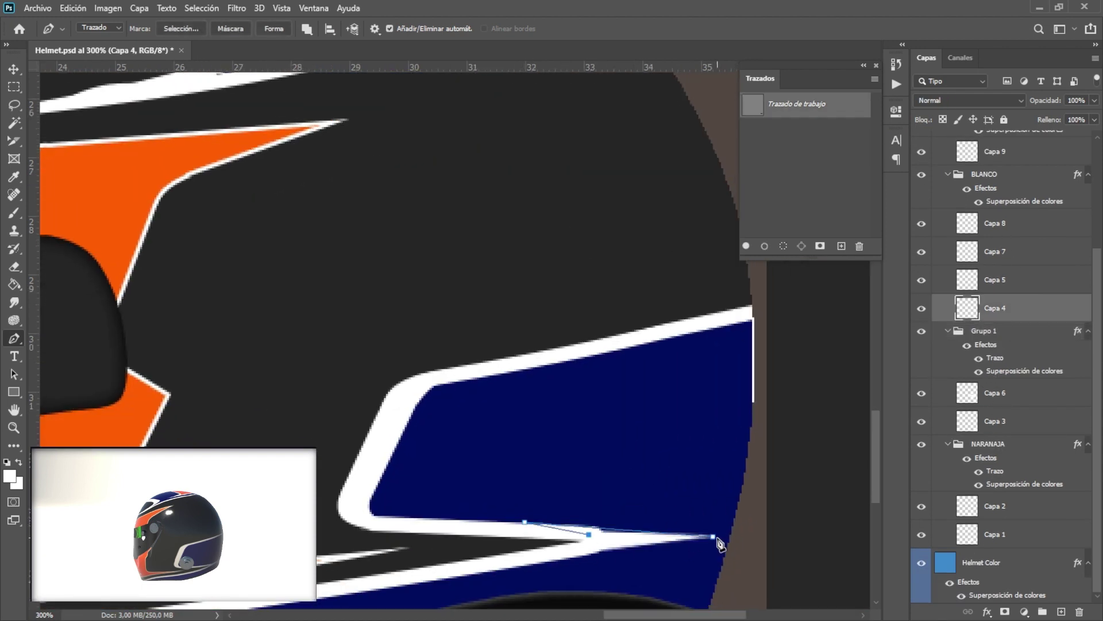
pyautogui.click(747, 248)
pyautogui.click(800, 374)
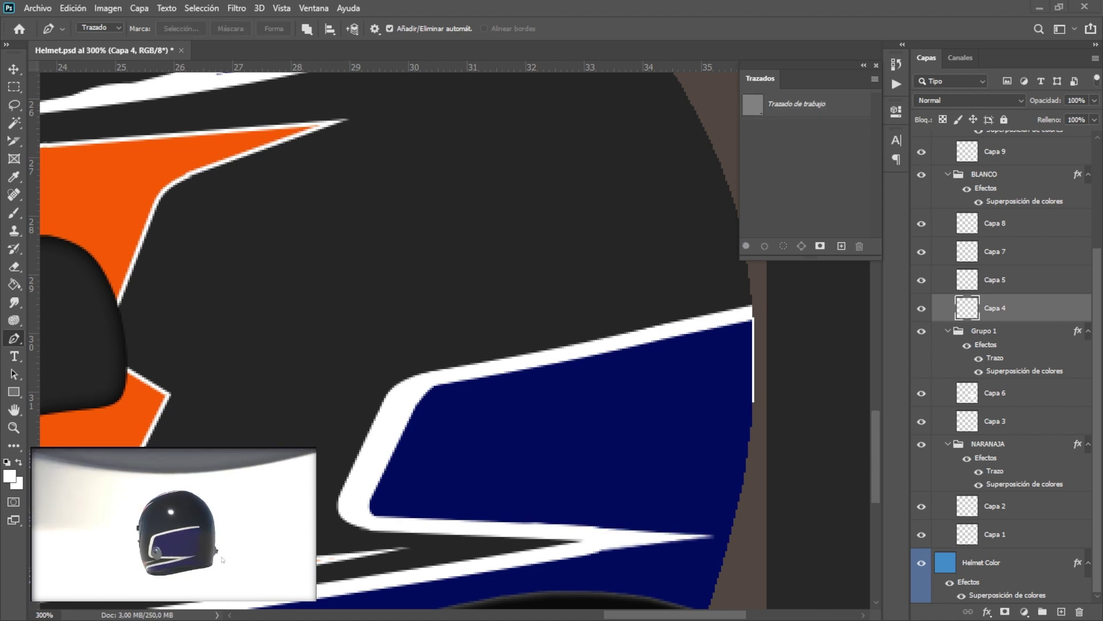
# Fill a second closed path along the stripe's lower edge white, forming the pointed tail
pyautogui.scroll(-2, 556, 563)
pyautogui.hscroll(1, 555, 563)
pyautogui.click(445, 510)
pyautogui.click(678, 475)
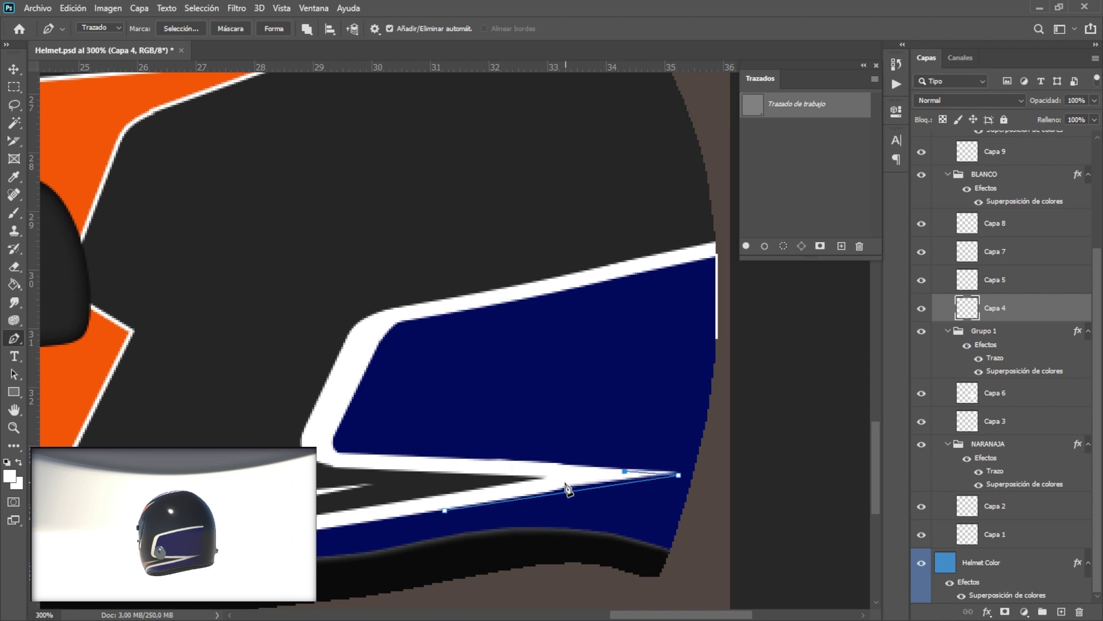
pyautogui.click(443, 511)
pyautogui.click(746, 247)
pyautogui.click(779, 222)
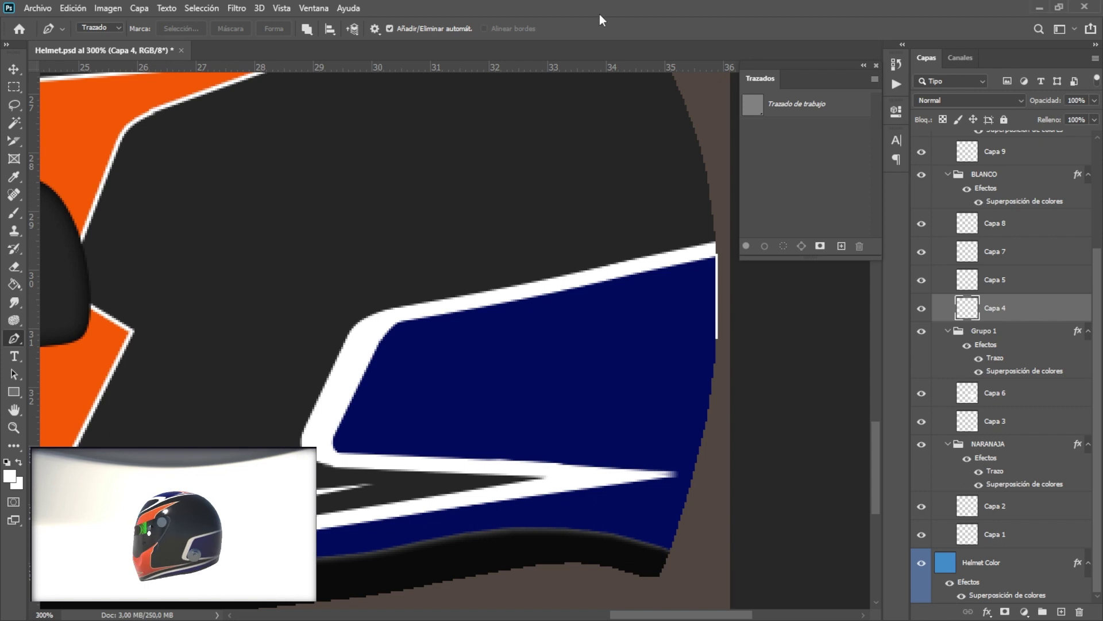
pyautogui.hotkey('ctrl', '1')
# Duplicate the selected orange and navy stripe layers and give the copies an orange label
pyautogui.click(1002, 506)
pyautogui.rightClick(1003, 506)
pyautogui.click(862, 111)
pyautogui.press('Return')
pyautogui.rightClick(1017, 505)
pyautogui.click(830, 511)
pyautogui.rightClick(1019, 505)
pyautogui.press('Escape')
# Duplicate the white stripe layers (Capa 4, 5, 7, 8) and Capa 9, labelling the copies orange
pyautogui.scroll(3, 1003, 345)
pyautogui.click(1003, 308)
pyautogui.keyDown('shift'); pyautogui.click(1003, 392); pyautogui.keyUp('shift')
pyautogui.rightClick(1003, 392)
pyautogui.click(816, 111)
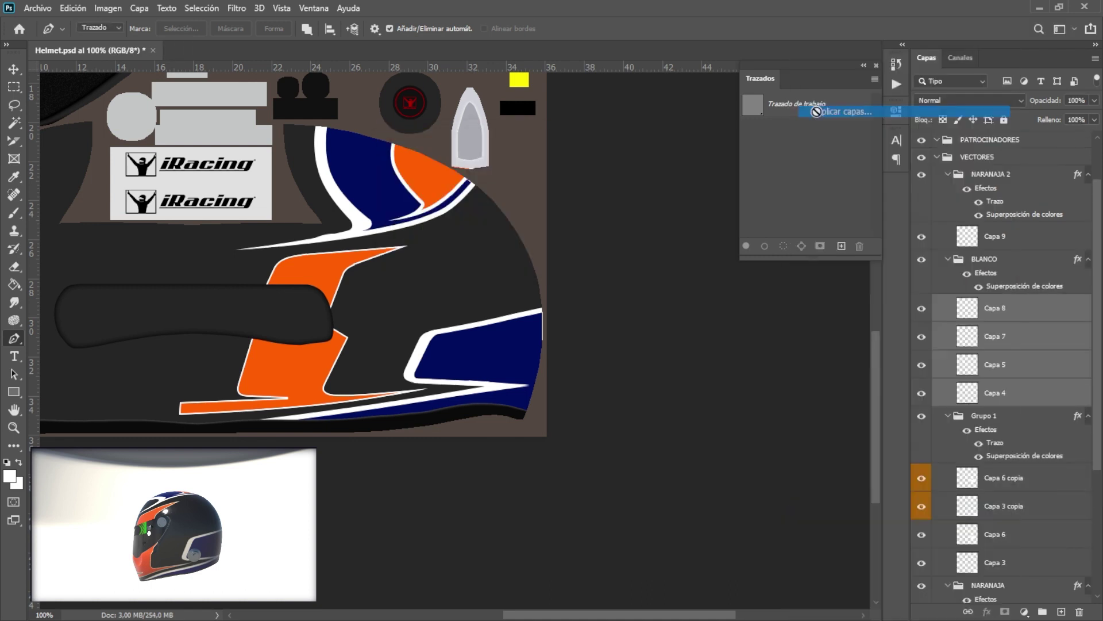
pyautogui.rightClick(1002, 345)
pyautogui.click(812, 512)
pyautogui.rightClick(1003, 241)
pyautogui.click(822, 112)
pyautogui.press('Return')
pyautogui.rightClick(1003, 241)
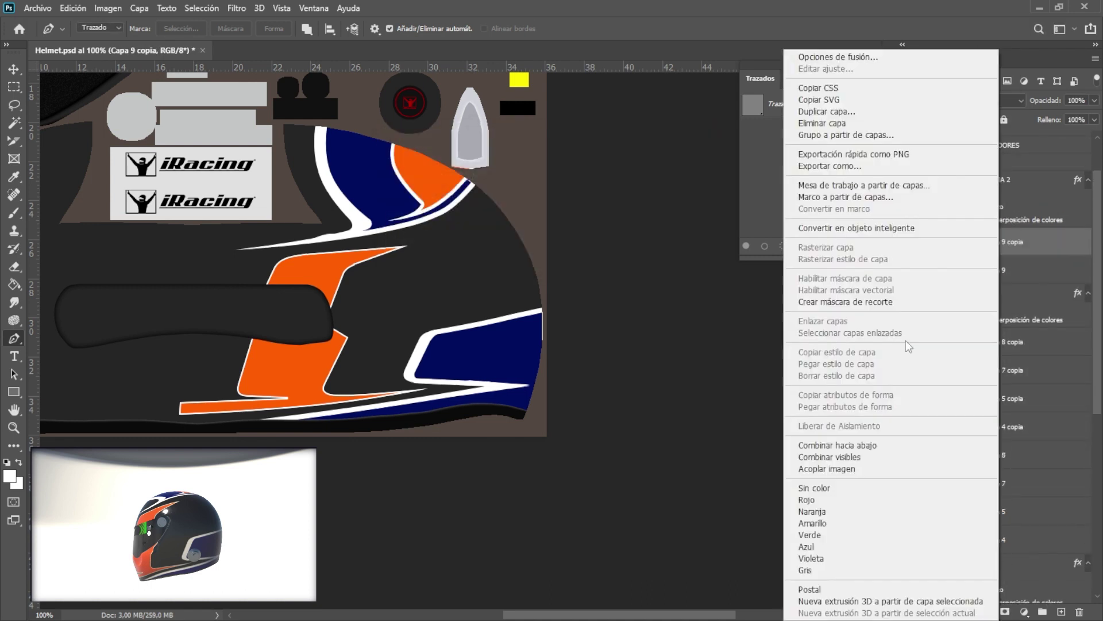
pyautogui.click(885, 511)
# Flip all copied stripe layers horizontally and move them onto the helmet's opposite half
pyautogui.hotkey('ctrl', '-')
pyautogui.click(1003, 343)
pyautogui.keyDown('shift'); pyautogui.click(1003, 426); pyautogui.keyUp('shift')
pyautogui.scroll(-3, 1011, 444)
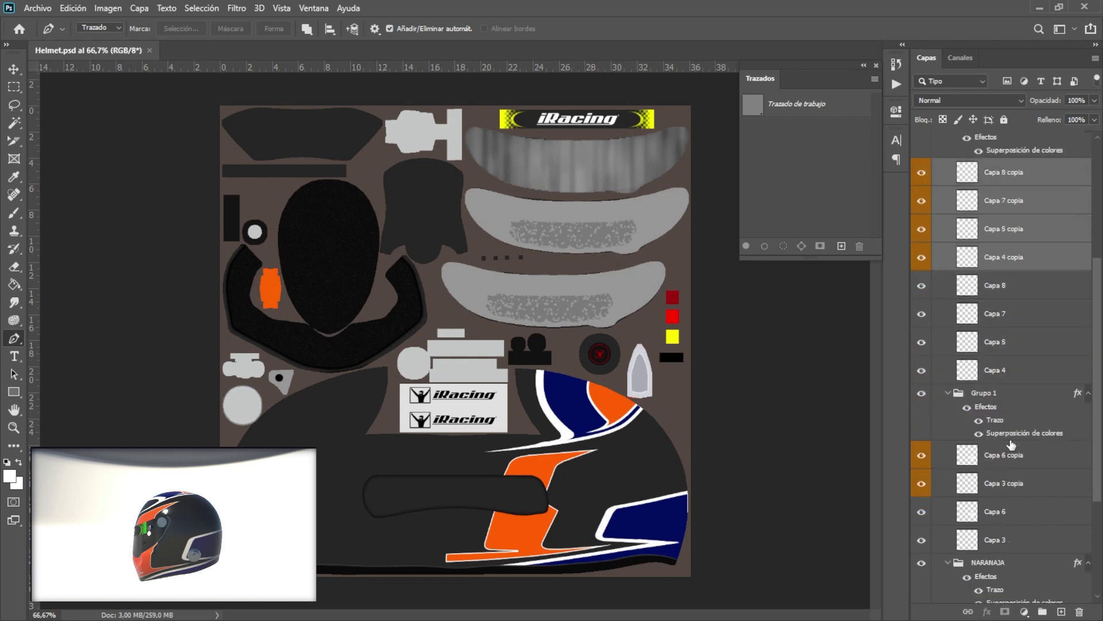
pyautogui.scroll(-3, 1011, 444)
pyautogui.keyDown('ctrl'); pyautogui.click(1003, 450); pyautogui.keyUp('ctrl')
pyautogui.keyDown('ctrl'); pyautogui.click(1003, 477); pyautogui.keyUp('ctrl')
pyautogui.click(73, 8)
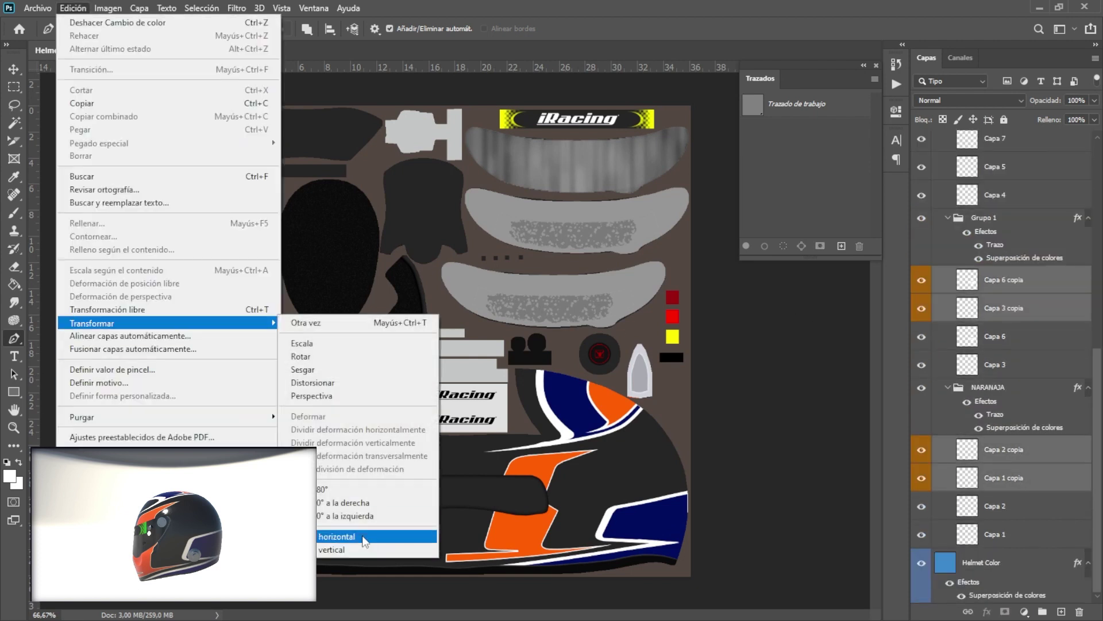
pyautogui.click(363, 536)
pyautogui.hotkey('ctrl', 't')
pyautogui.moveTo(440, 515); pyautogui.dragTo(344, 515)
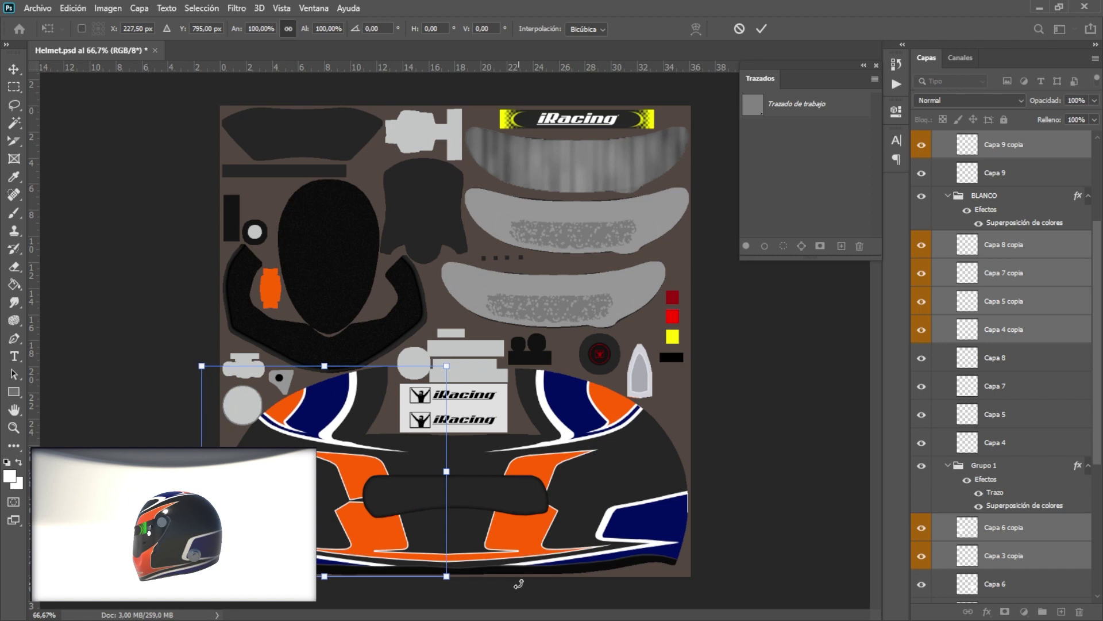
pyautogui.press('Return')
pyautogui.press('p')
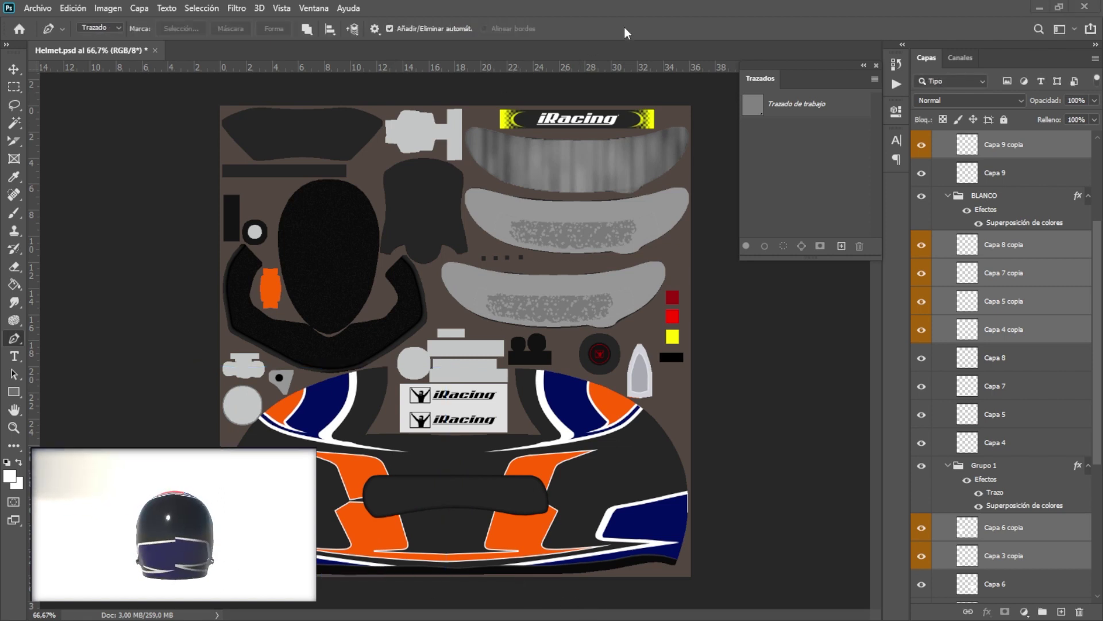
# Stretch the mirrored stripes' left edge outward with Free Transform to fit the template
pyautogui.hotkey('ctrl', 't')
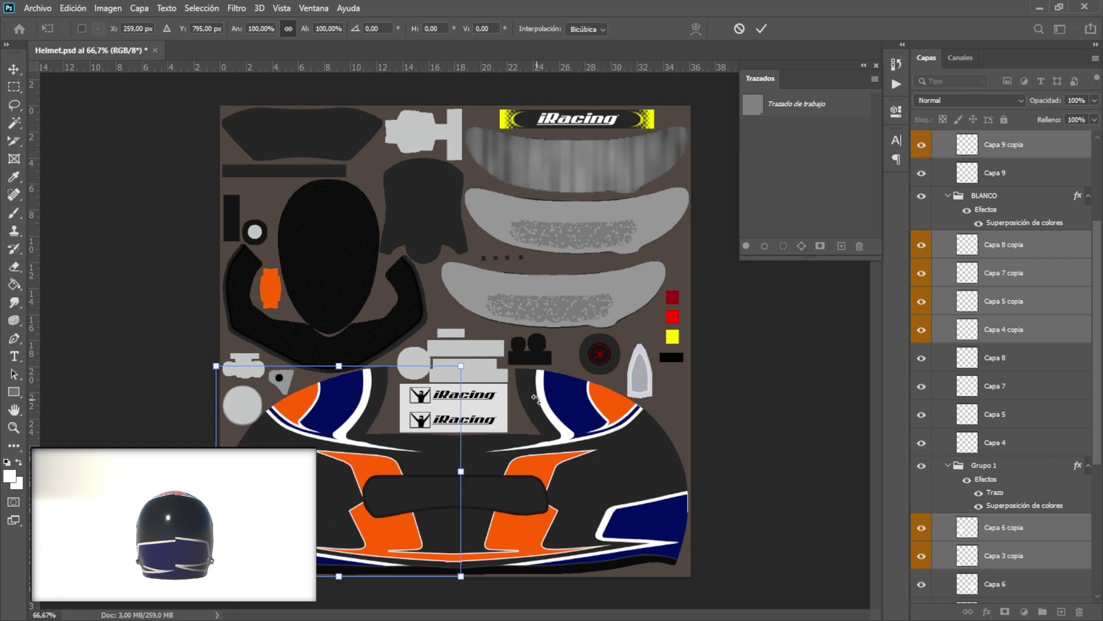
pyautogui.press('Return')
pyautogui.hotkey('ctrl', 't')
pyautogui.hotkey('ctrl', '+')
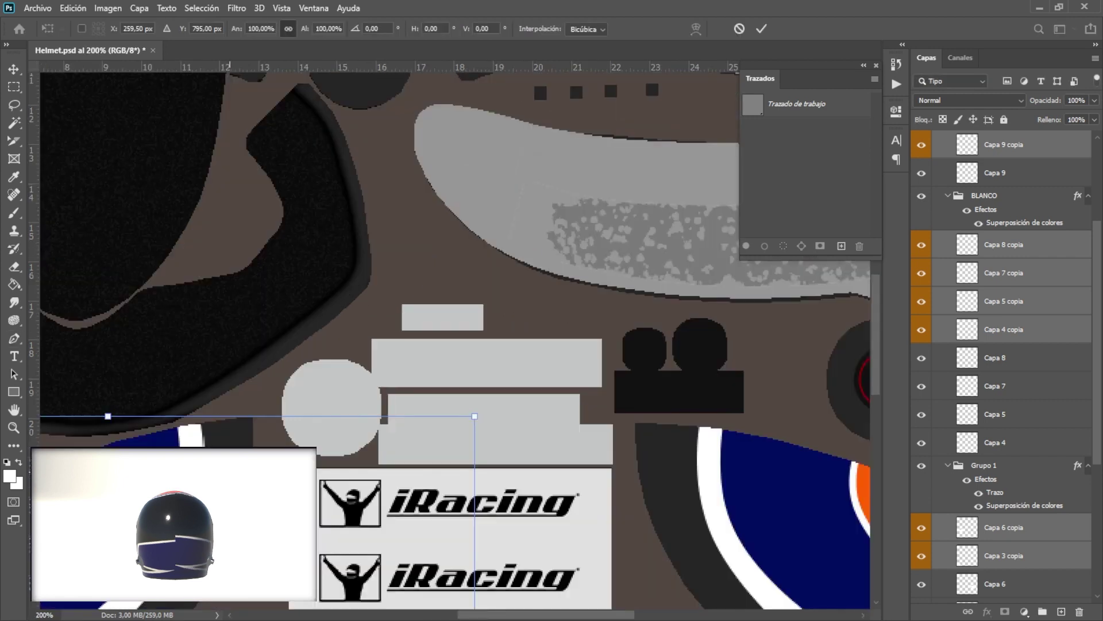
pyautogui.hotkey('ctrl', '+')
pyautogui.moveTo(204, 363); pyautogui.dragTo(211, 368)
pyautogui.press('Return')
pyautogui.hotkey('ctrl', 't')
pyautogui.press('Return')
pyautogui.hotkey('ctrl', 't')
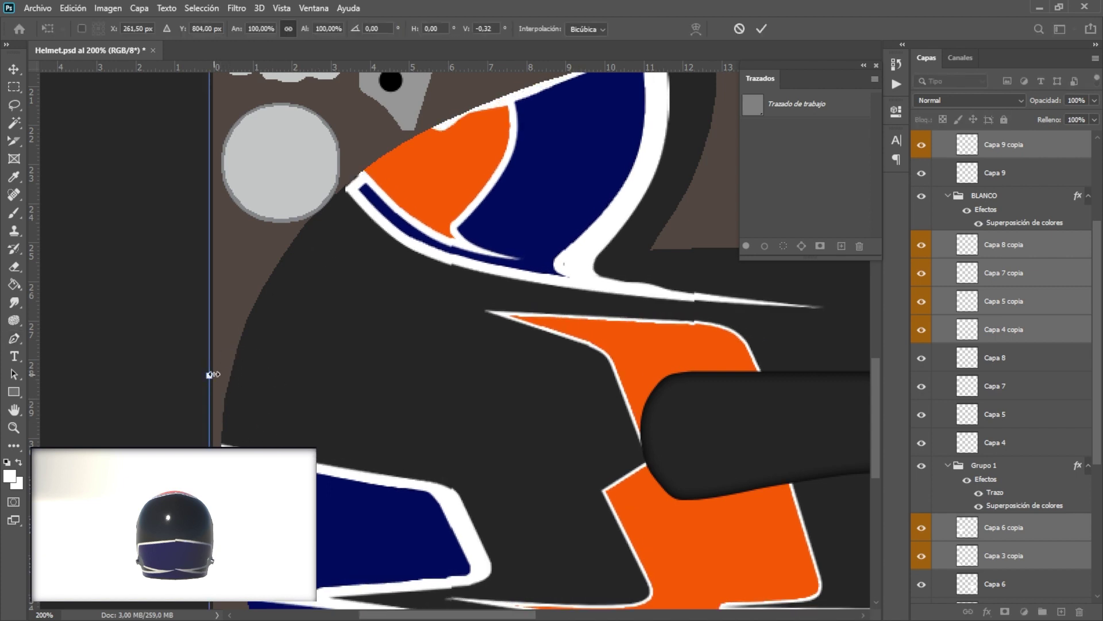
pyautogui.press('Return')
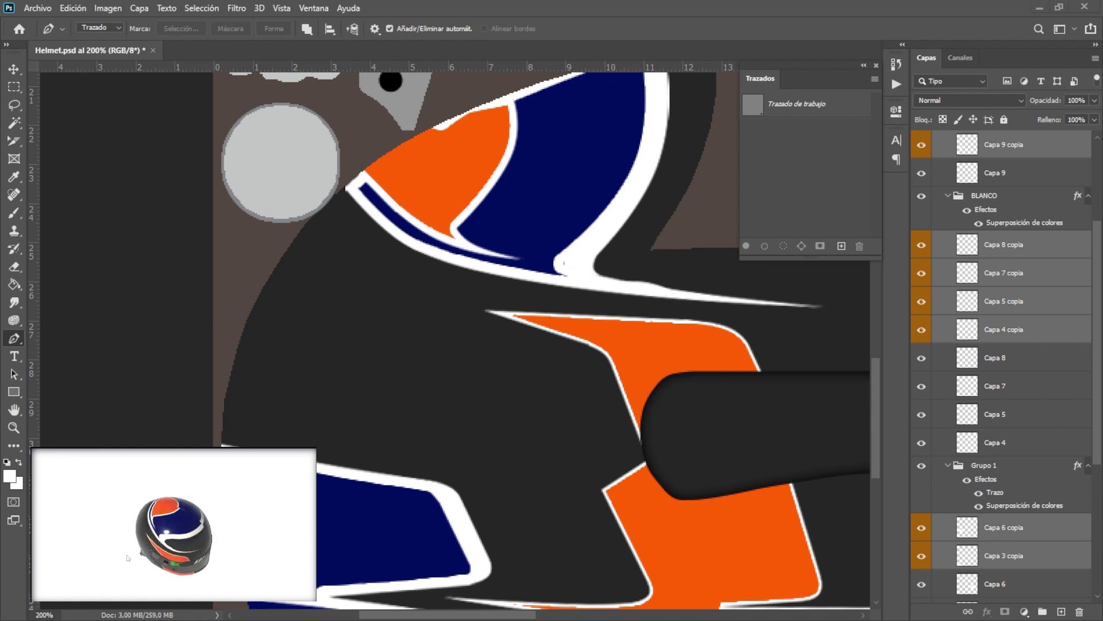
# Select the visor stripe copies Capa 6, 7, 8 and 9 copia
pyautogui.click(1004, 246)
pyautogui.scroll(2, 1000, 299)
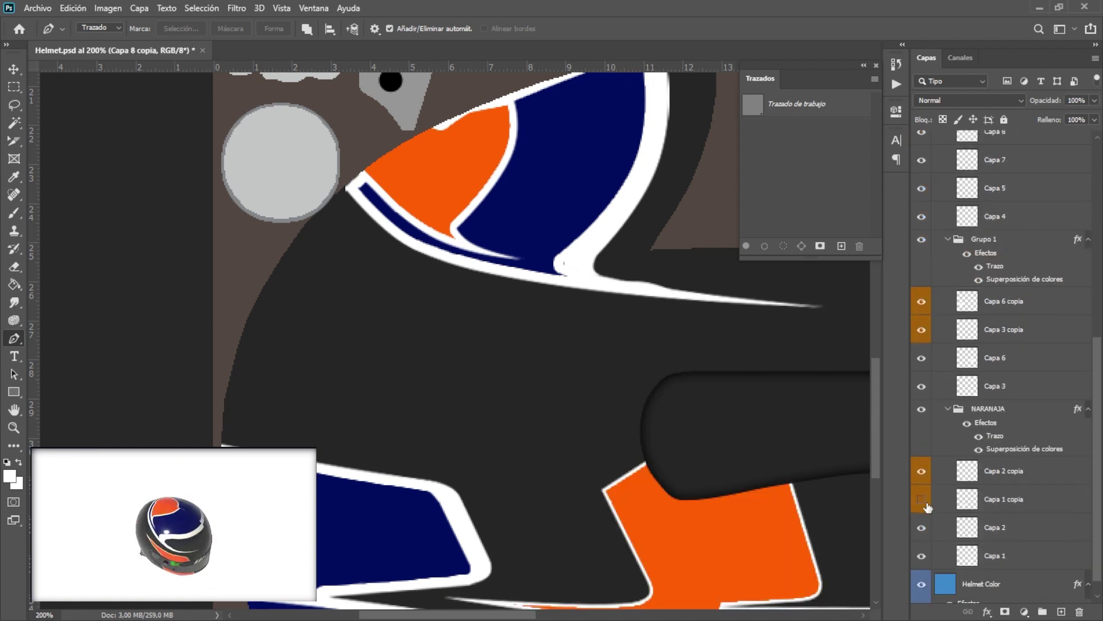
pyautogui.scroll(-3, 995, 364)
pyautogui.click(921, 417)
pyautogui.click(1003, 417)
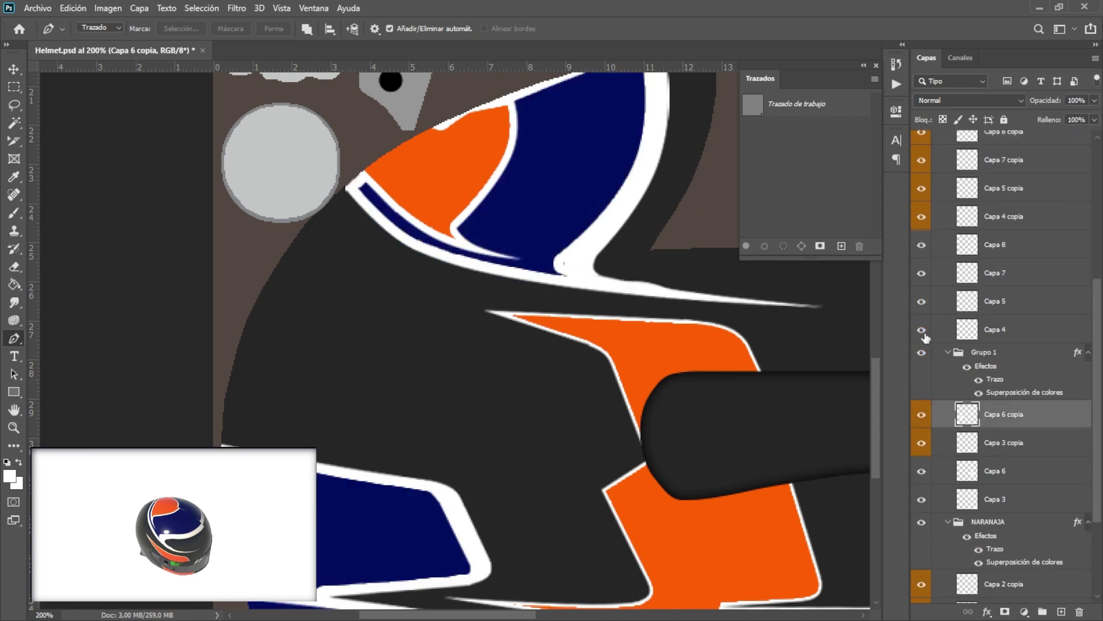
pyautogui.scroll(1, 948, 258)
pyautogui.keyDown('ctrl'); pyautogui.click(984, 222); pyautogui.keyUp('ctrl')
pyautogui.keyDown('ctrl'); pyautogui.click(1002, 245); pyautogui.keyUp('ctrl')
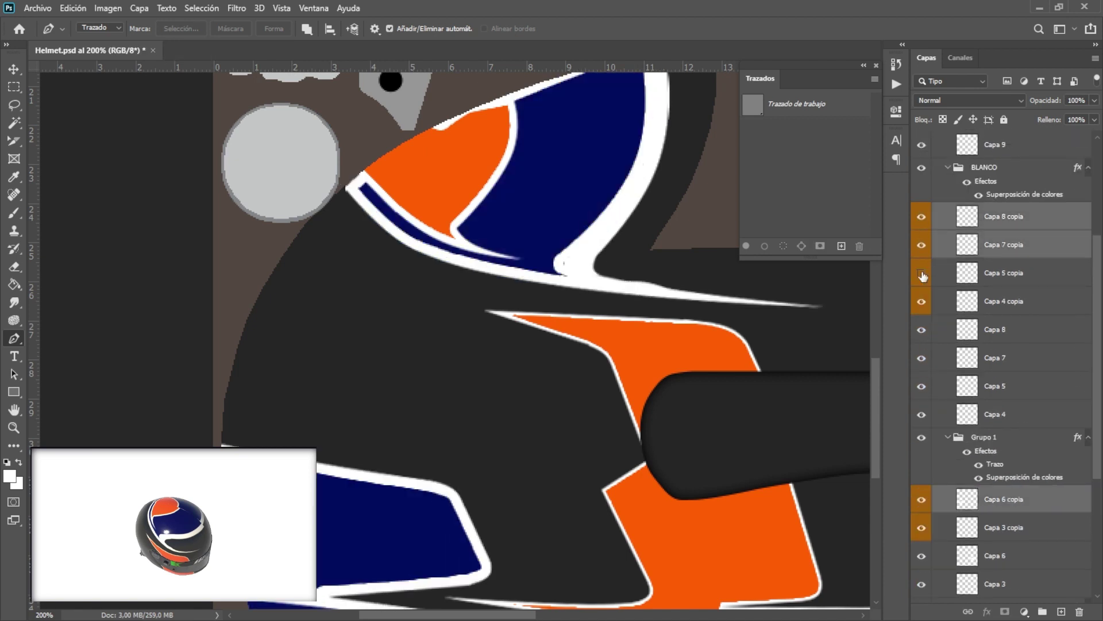
pyautogui.scroll(3, 1000, 258)
pyautogui.keyDown('ctrl'); pyautogui.click(988, 300); pyautogui.keyUp('ctrl')
# Reshape the visor stripe copies with Free Transform, then rotate the 3D preview to front view
pyautogui.hotkey('ctrl', 't')
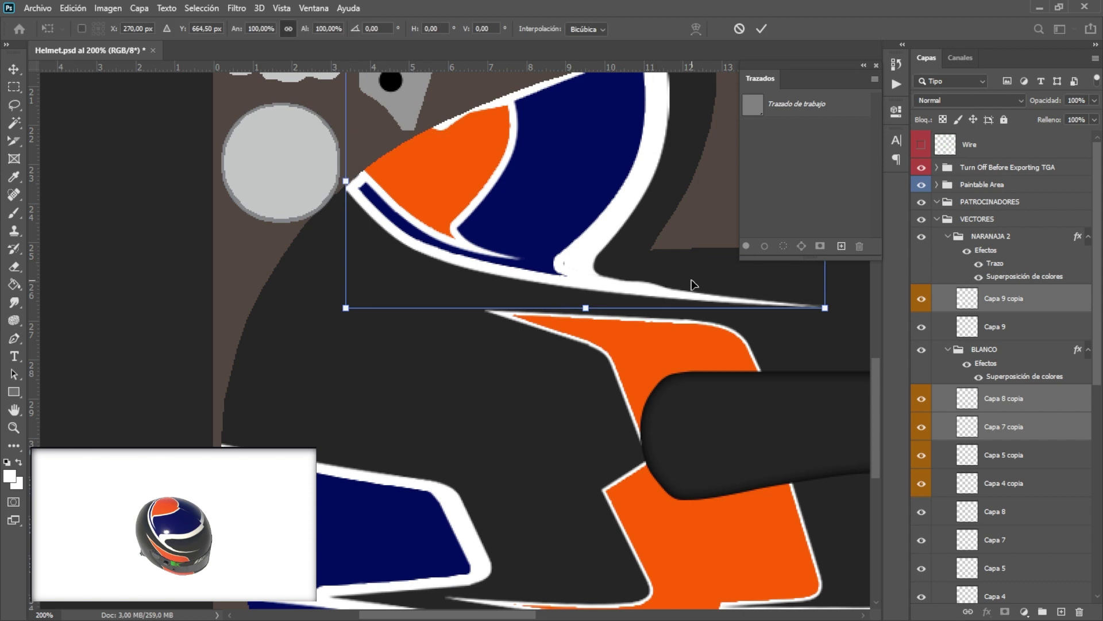
pyautogui.scroll(2, 719, 334)
pyautogui.press('Return')
pyautogui.press('p')
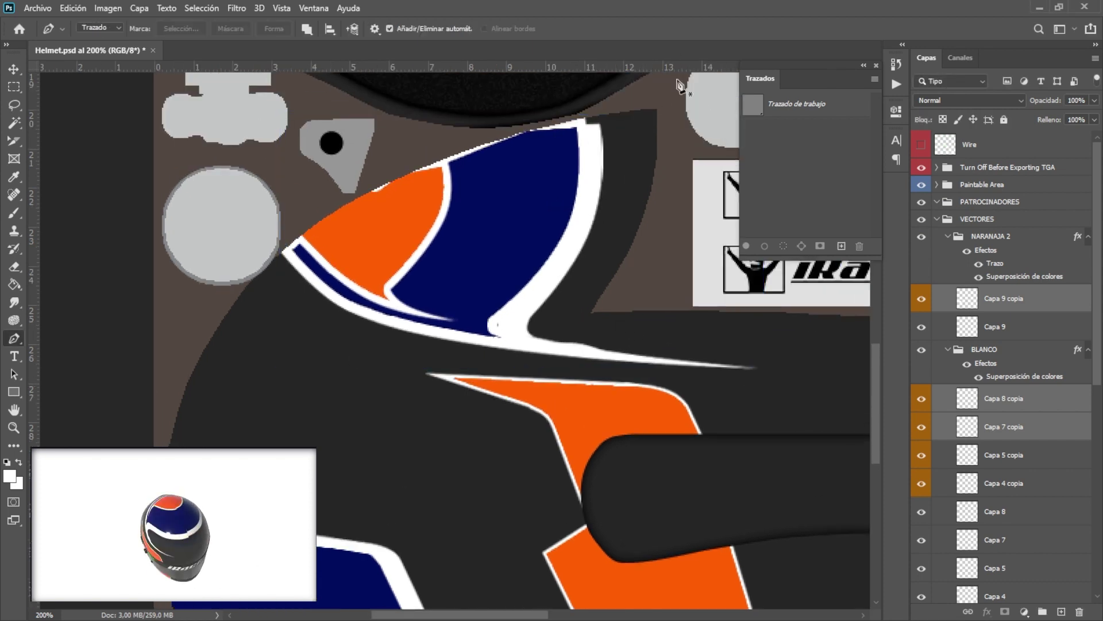
pyautogui.hotkey('ctrl', 't')
pyautogui.scroll(2, 652, 164)
pyautogui.hscroll(3, 652, 164)
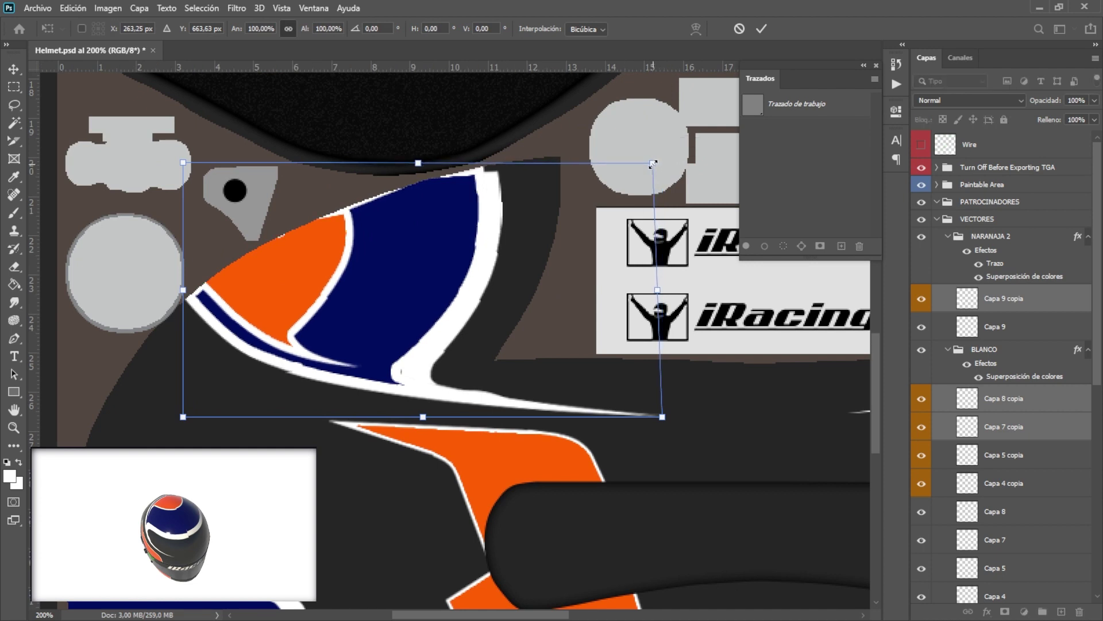
pyautogui.press('Return')
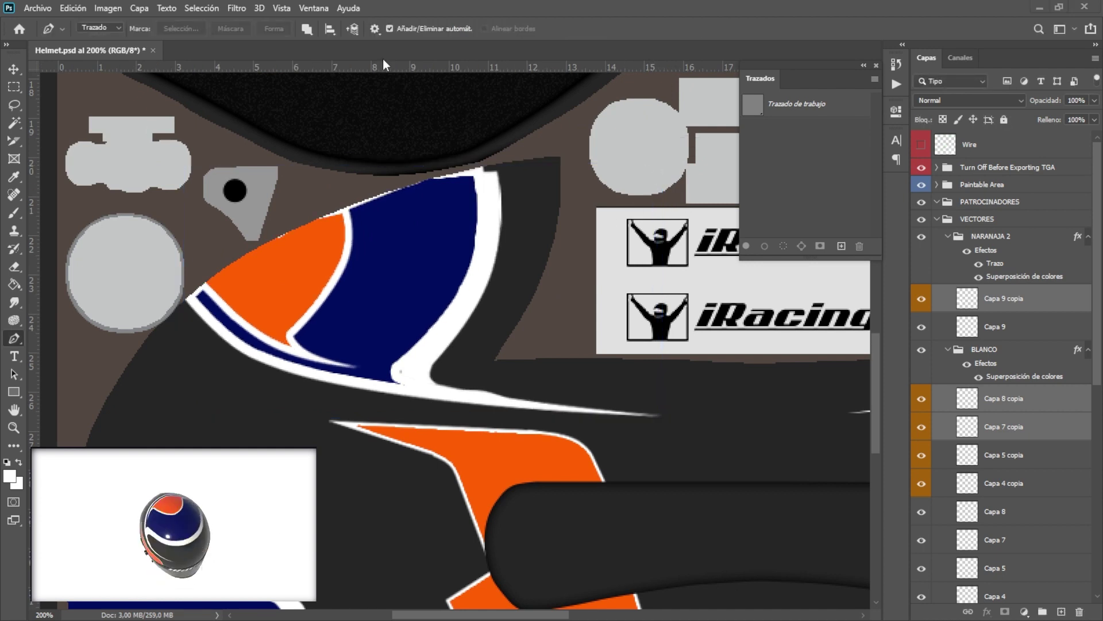
pyautogui.hotkey('ctrl', 't')
pyautogui.press('Return')
pyautogui.moveTo(184, 535)
pyautogui.mouseDown()
pyautogui.moveTo(170, 545)
pyautogui.moveTo(282, 548)
pyautogui.moveTo(243, 549)
pyautogui.moveTo(127, 501)
pyautogui.moveTo(210, 545)
pyautogui.moveTo(222, 522)
pyautogui.mouseUp()
pyautogui.moveTo(289, 527); pyautogui.dragTo(513, 171)
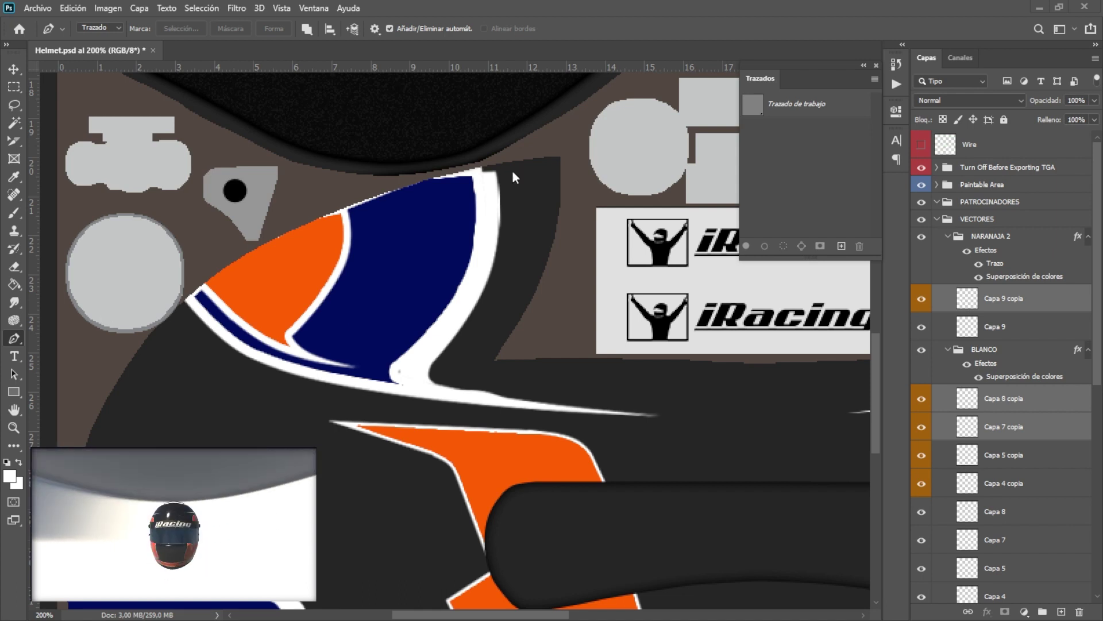
pyautogui.hotkey('ctrl', '-')
# Show the wireframe overlay, collapse the VECTORES group and select the PATROCINADORES group
pyautogui.click(921, 145)
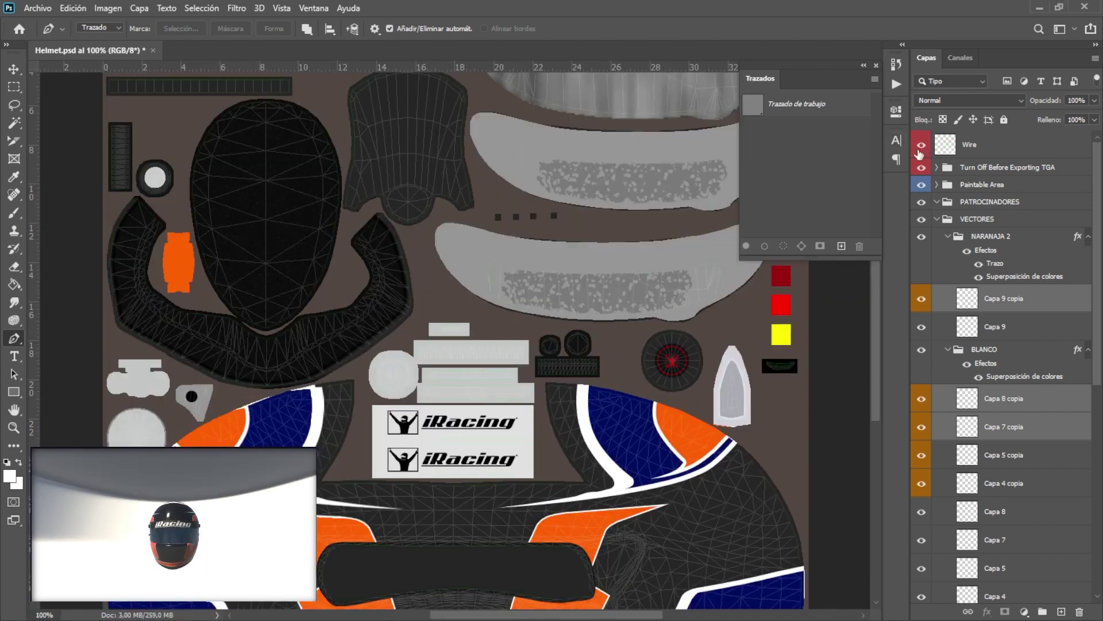
pyautogui.scroll(3, 175, 554)
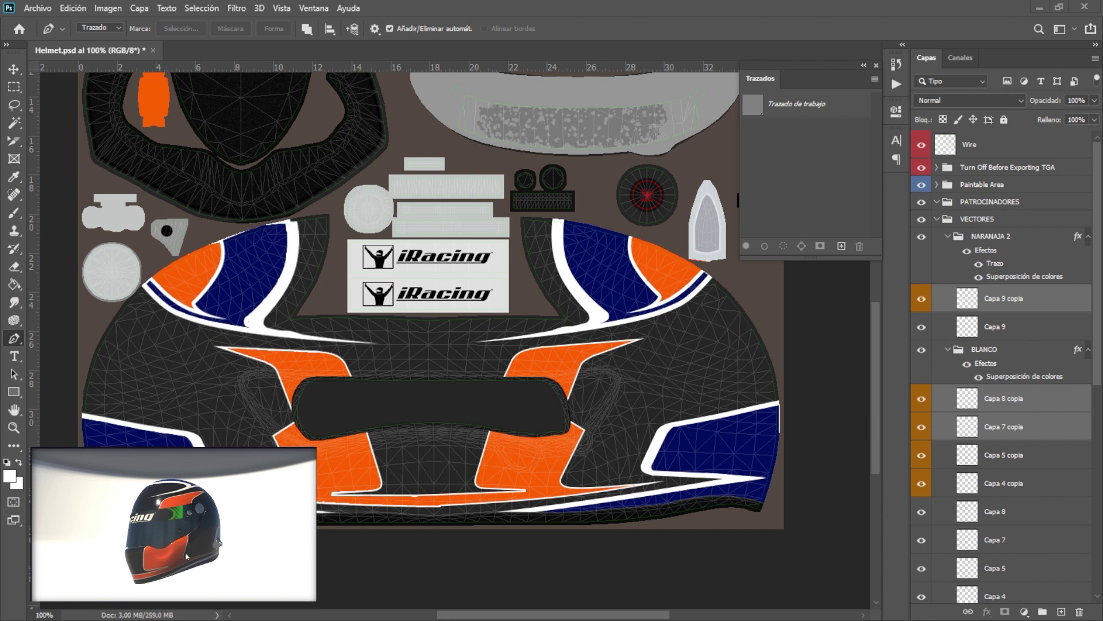
pyautogui.click(937, 219)
pyautogui.click(990, 202)
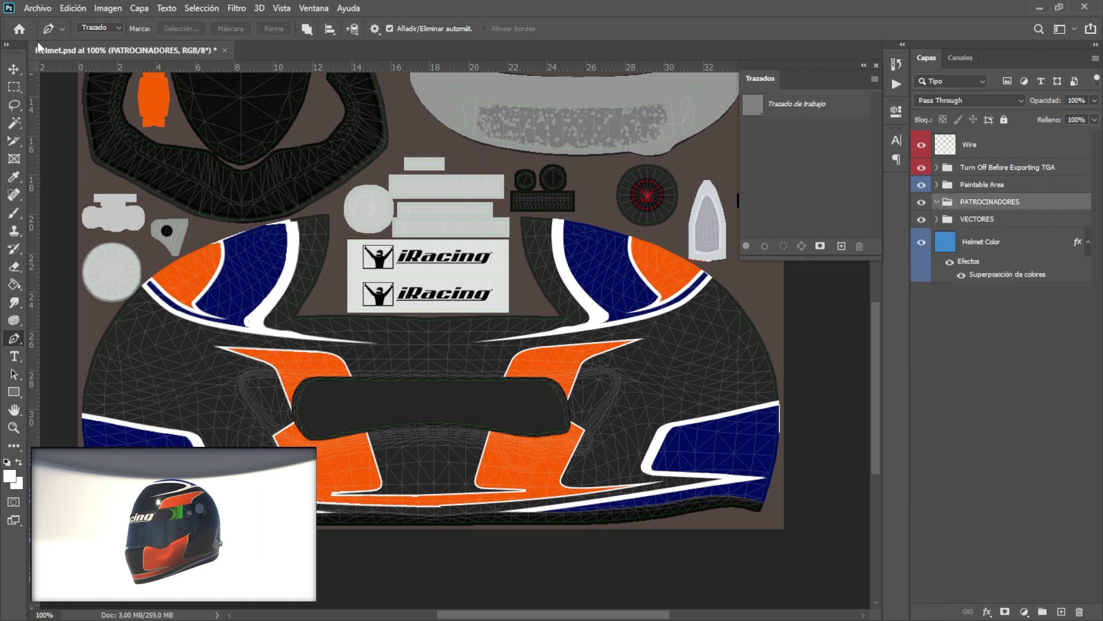
# Place the Bell logo embedded from the Calcomanias folder, then open the 22 smart object
pyautogui.click(37, 8)
pyautogui.click(69, 259)
pyautogui.click(65, 256)
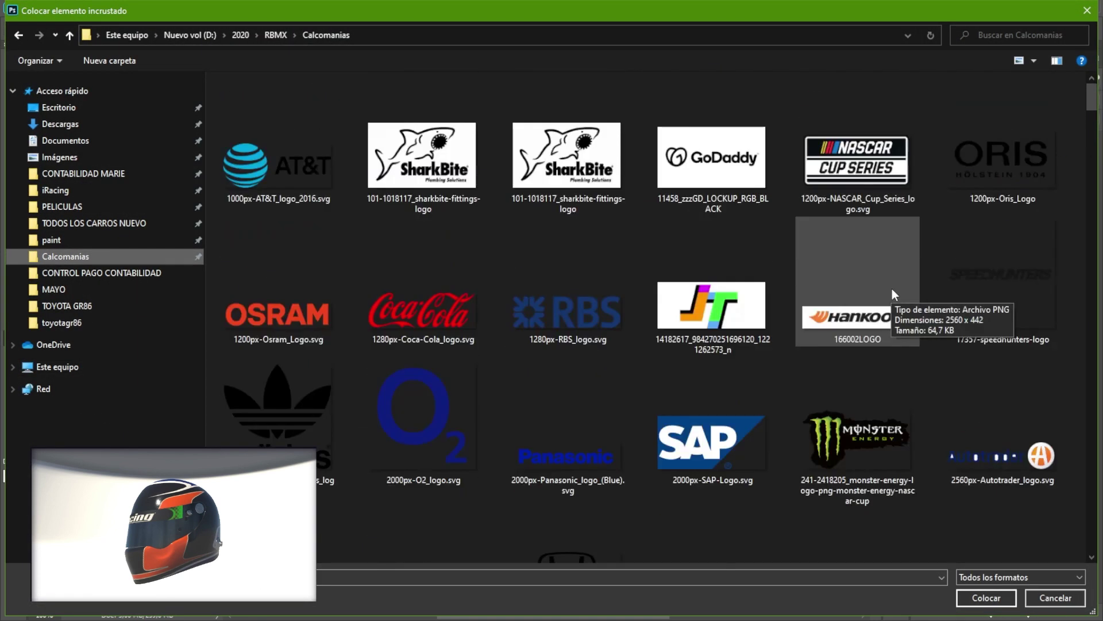
pyautogui.moveTo(1092, 104); pyautogui.dragTo(1095, 158)
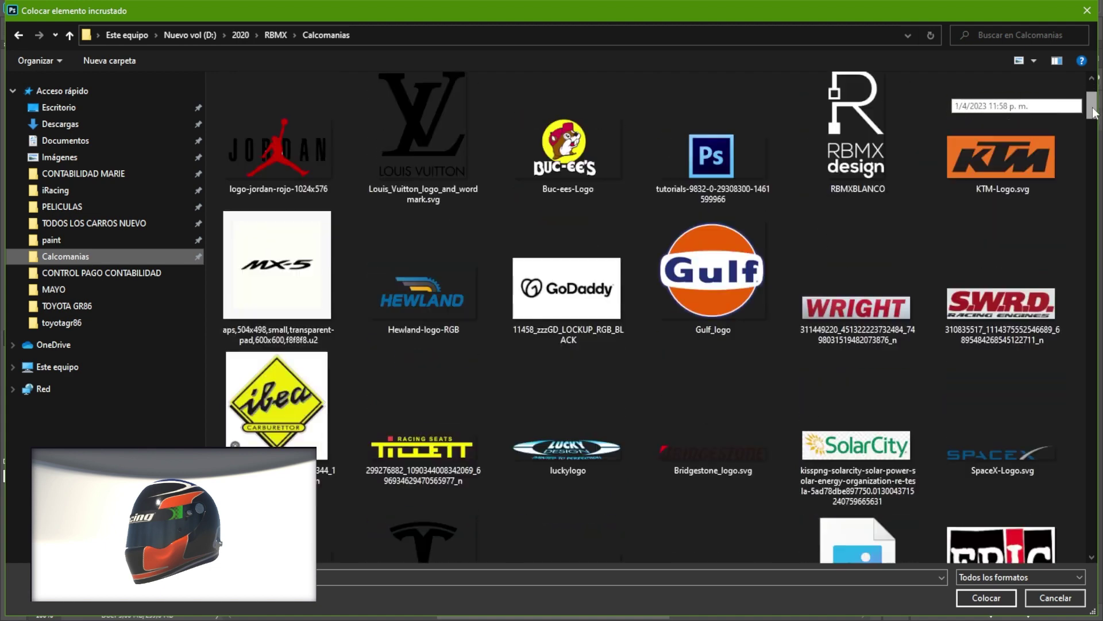
pyautogui.scroll(-10, 632, 287)
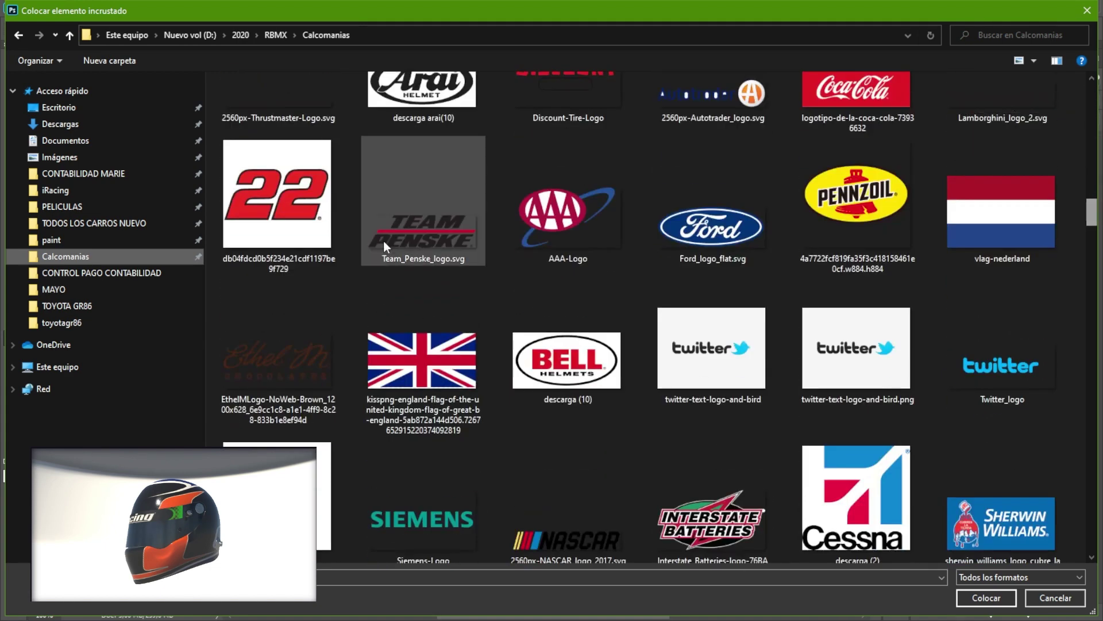
pyautogui.doubleClick(299, 231)
pyautogui.hotkey('ctrl', 'shift', 'p')
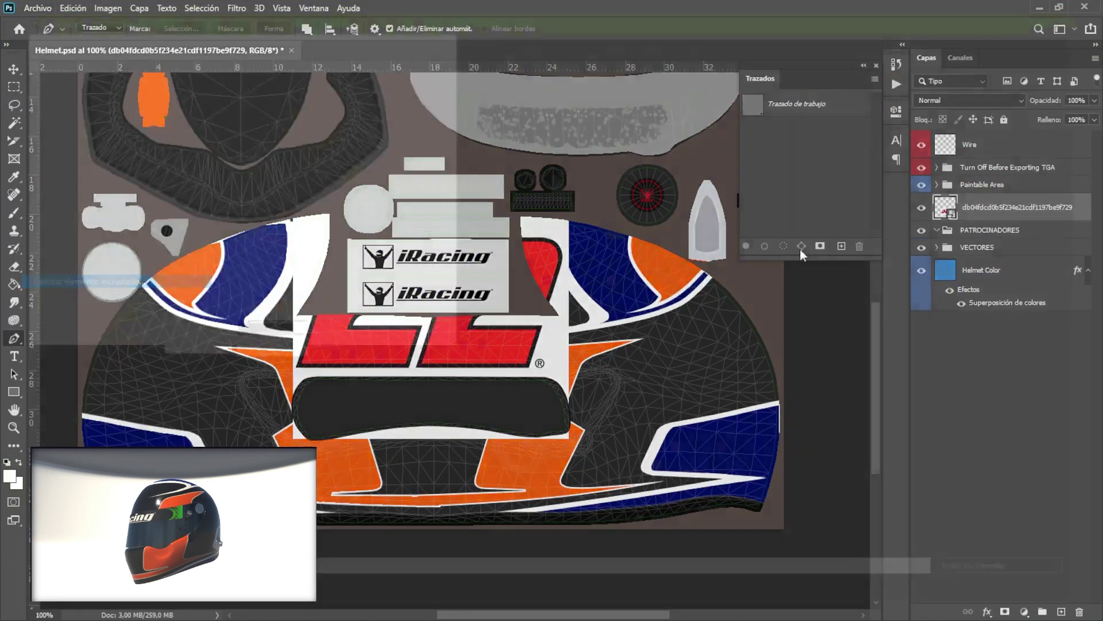
pyautogui.scroll(-5, 597, 450)
pyautogui.scroll(-3, 597, 450)
pyautogui.scroll(-3, 597, 450)
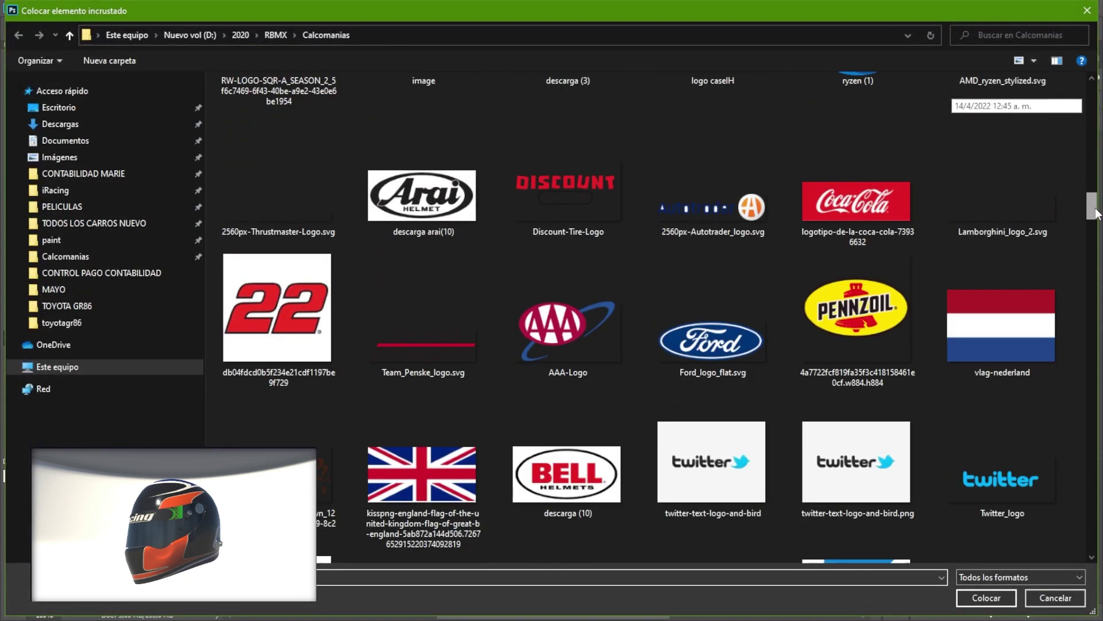
pyautogui.press('Escape')
pyautogui.doubleClick(945, 224)
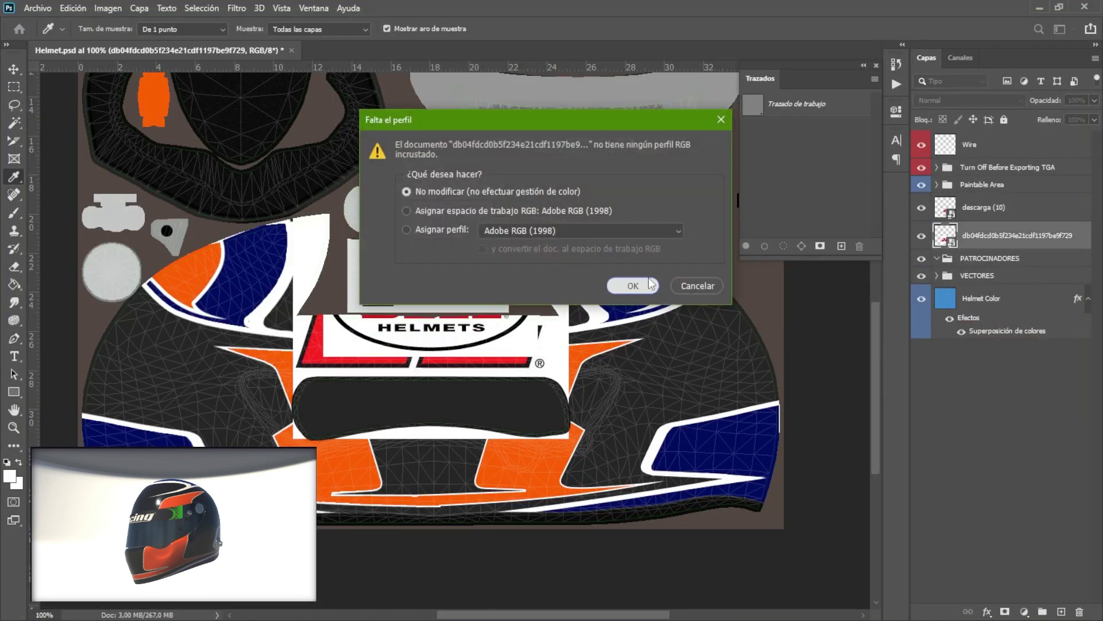
# Unlock the 22's background and use Color Range to drop the white and select the red 22
pyautogui.click(628, 285)
pyautogui.doubleClick(989, 144)
pyautogui.click(682, 174)
pyautogui.click(202, 8)
pyautogui.click(218, 127)
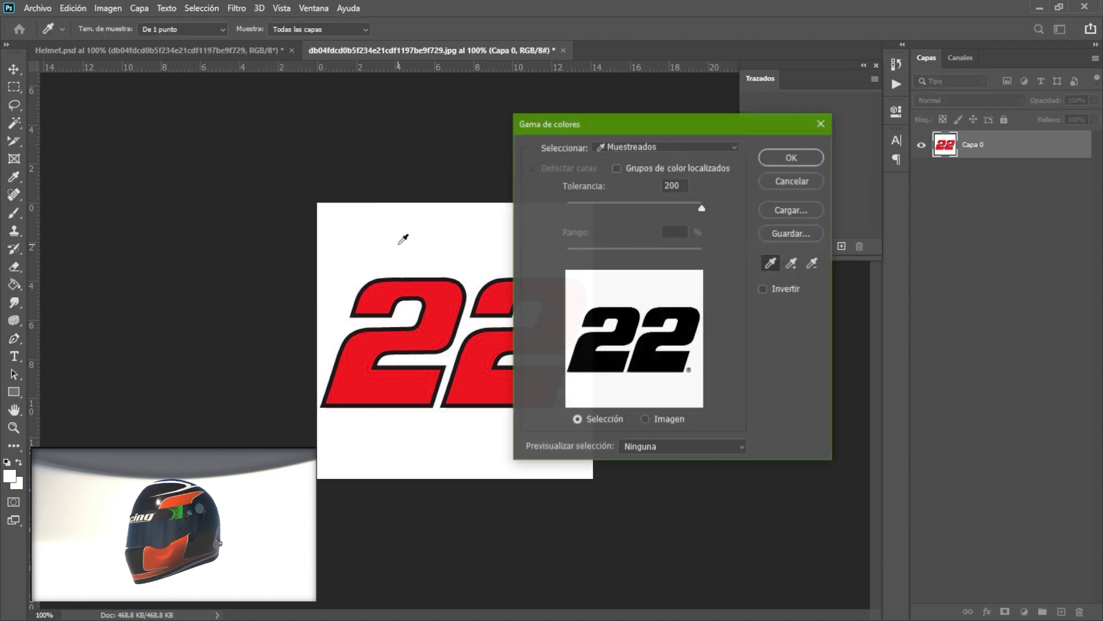
pyautogui.click(774, 159)
pyautogui.click(207, 8)
pyautogui.click(219, 127)
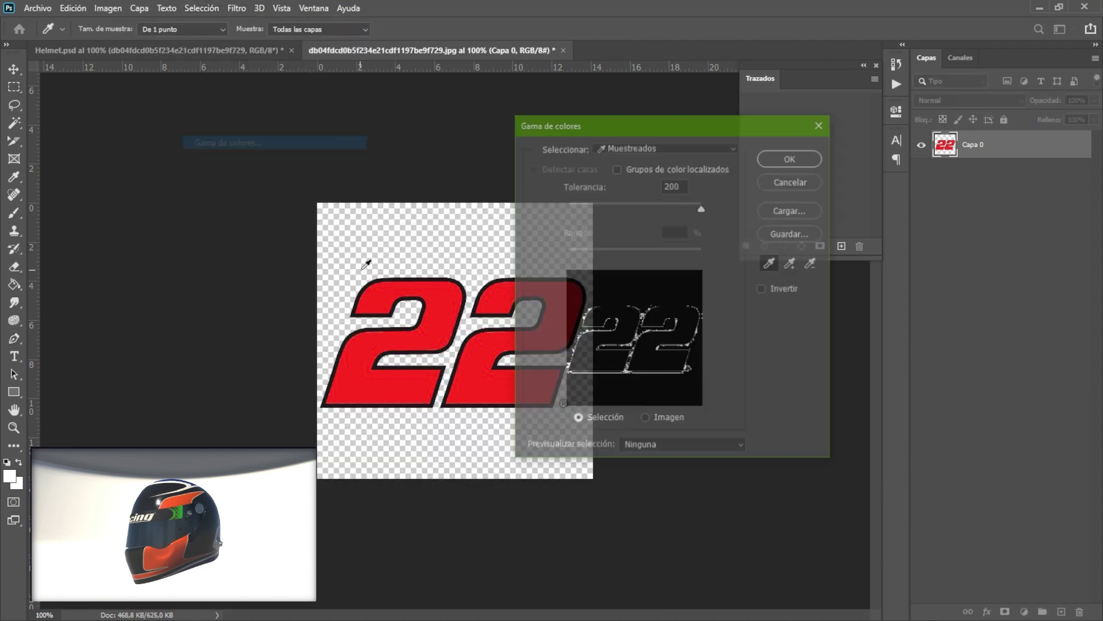
pyautogui.click(774, 160)
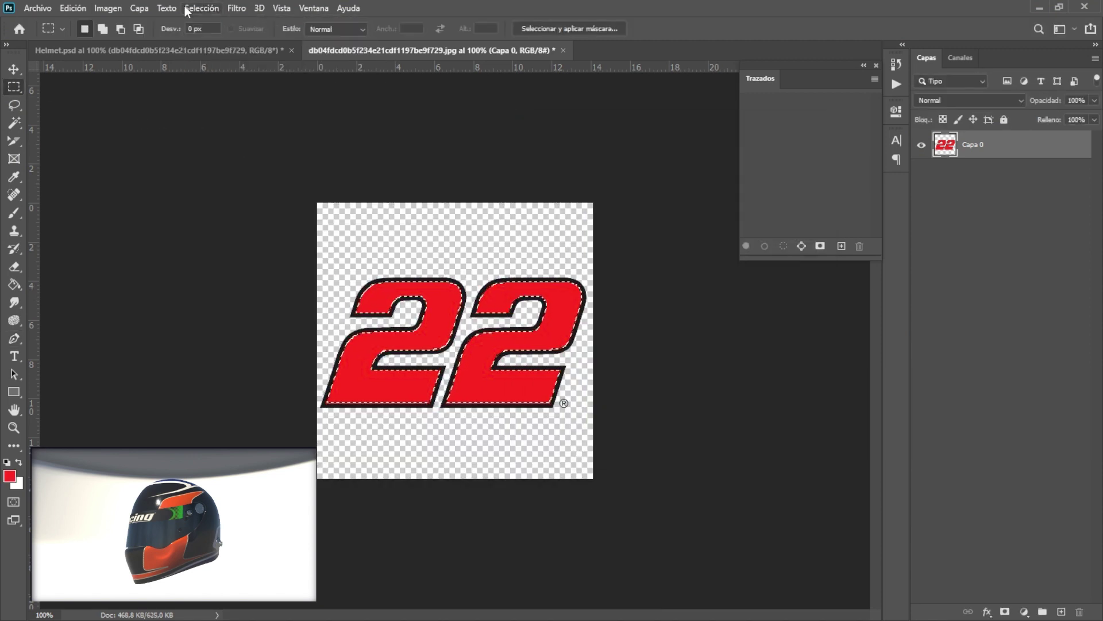
# Colorize the 22 orange with Hue/Saturation at full saturation
pyautogui.click(108, 8)
pyautogui.click(317, 116)
pyautogui.click(914, 313)
pyautogui.moveTo(719, 268); pyautogui.dragTo(820, 267)
pyautogui.moveTo(687, 233); pyautogui.dragTo(696, 232)
pyautogui.click(945, 165)
# Select the shadows with Color Range and set Lightness to +100 to whiten the outline
pyautogui.press('m')
pyautogui.click(191, 8)
pyautogui.click(218, 143)
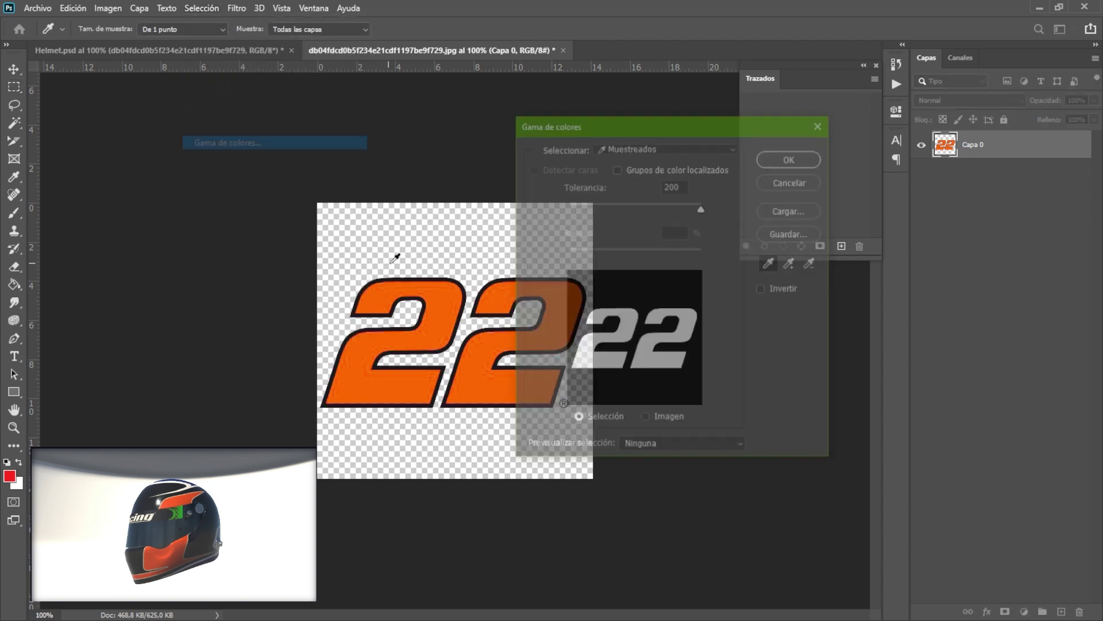
pyautogui.click(633, 147)
pyautogui.click(632, 304)
pyautogui.click(788, 155)
pyautogui.click(108, 8)
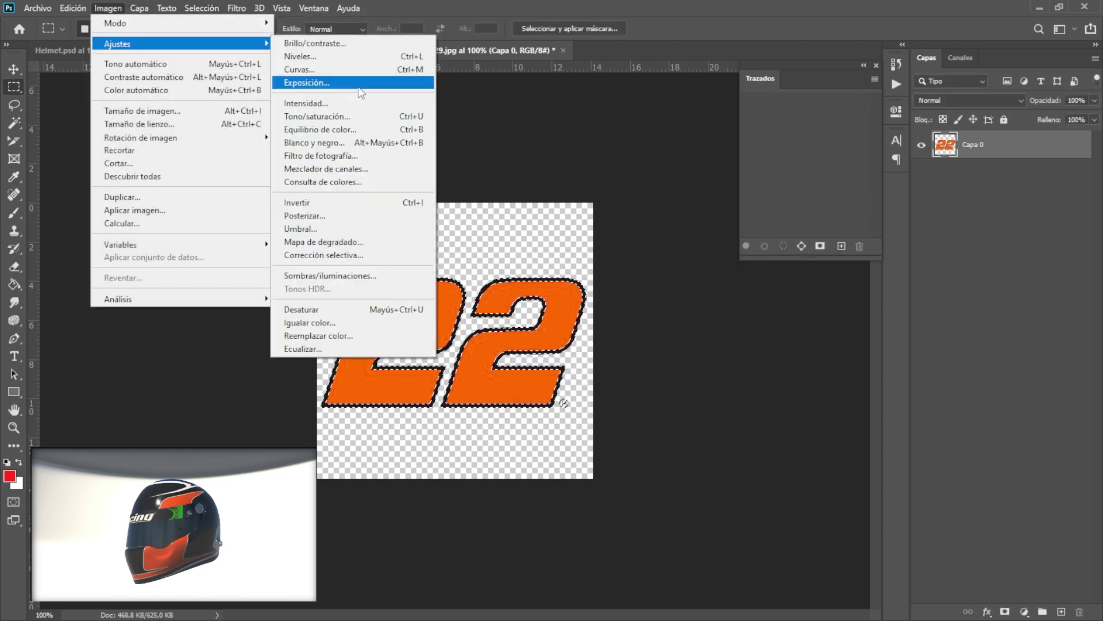
pyautogui.click(322, 115)
pyautogui.moveTo(751, 305); pyautogui.dragTo(820, 306)
pyautogui.click(944, 165)
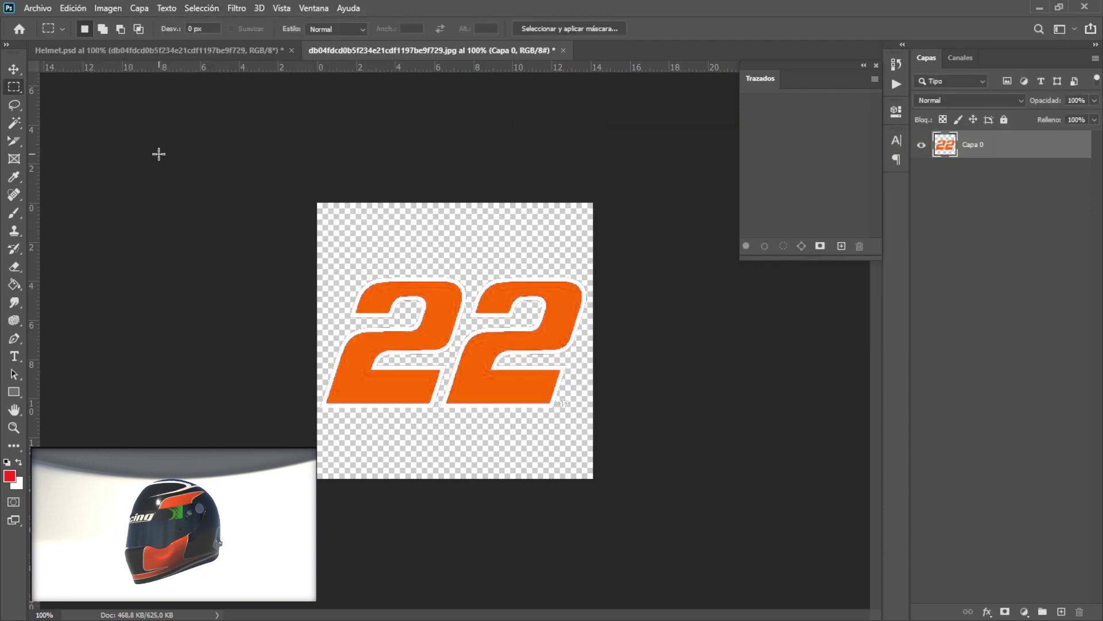
# Duplicate the 22 layer into Helmet.psd, close the 22 document without saving, hide the red 22
pyautogui.rightClick(986, 145)
pyautogui.click(833, 109)
pyautogui.click(677, 161)
pyautogui.click(457, 50)
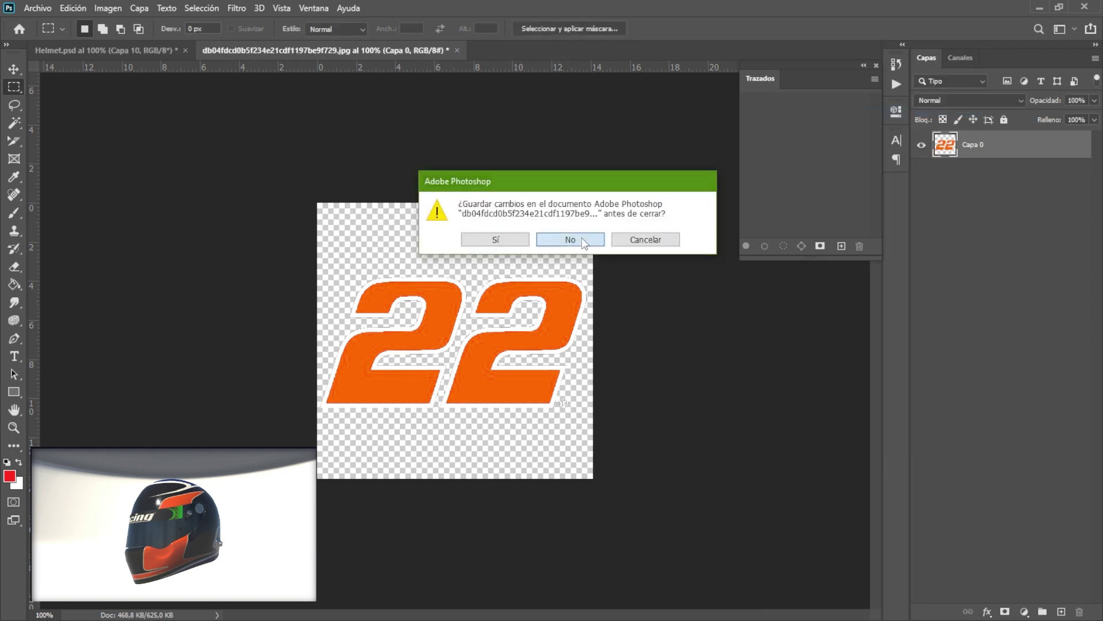
pyautogui.click(582, 240)
pyautogui.click(922, 264)
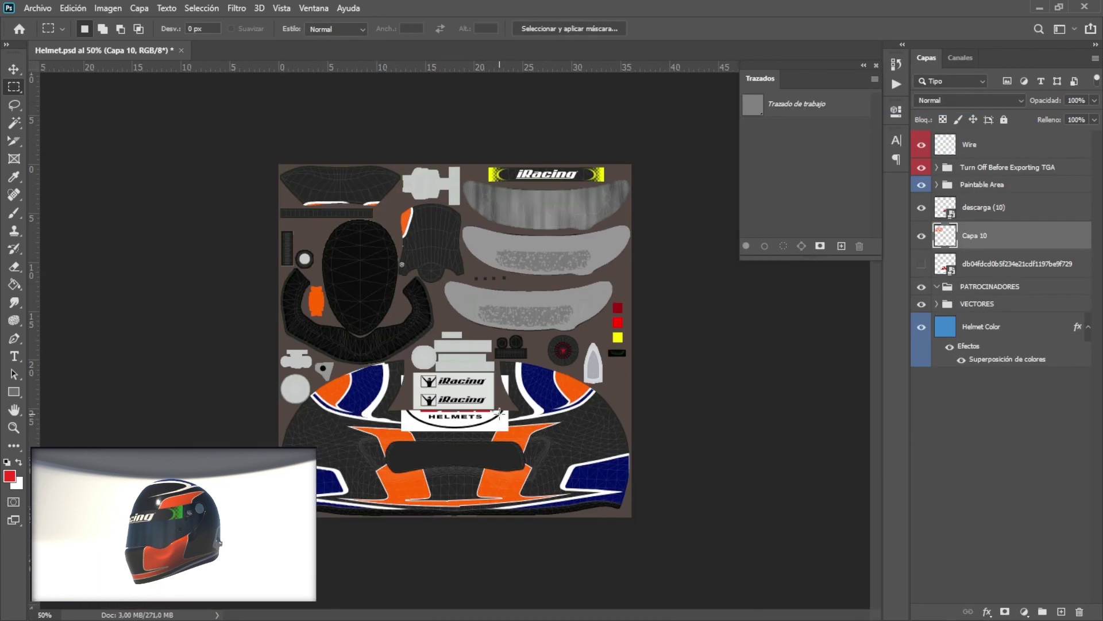
# Scale the 22 to about half size and tilt it onto the right navy stripe
pyautogui.hotkey('ctrl', '-')
pyautogui.hotkey('ctrl', 't')
pyautogui.moveTo(359, 213); pyautogui.dragTo(609, 457)
pyautogui.hotkey('ctrl', '+')
pyautogui.moveTo(824, 477)
pyautogui.mouseDown()
pyautogui.moveTo(552, 275)
pyautogui.moveTo(411, 350)
pyautogui.moveTo(457, 377)
pyautogui.moveTo(446, 352)
pyautogui.moveTo(457, 384)
pyautogui.mouseUp()
pyautogui.hotkey('ctrl', '+')
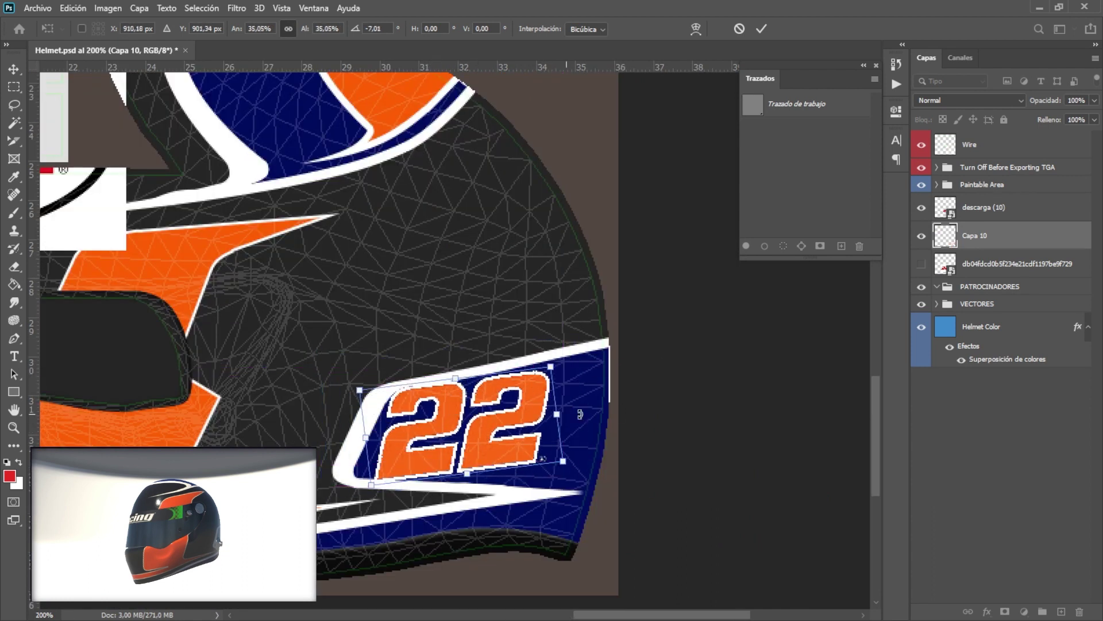
pyautogui.moveTo(638, 400); pyautogui.dragTo(624, 415)
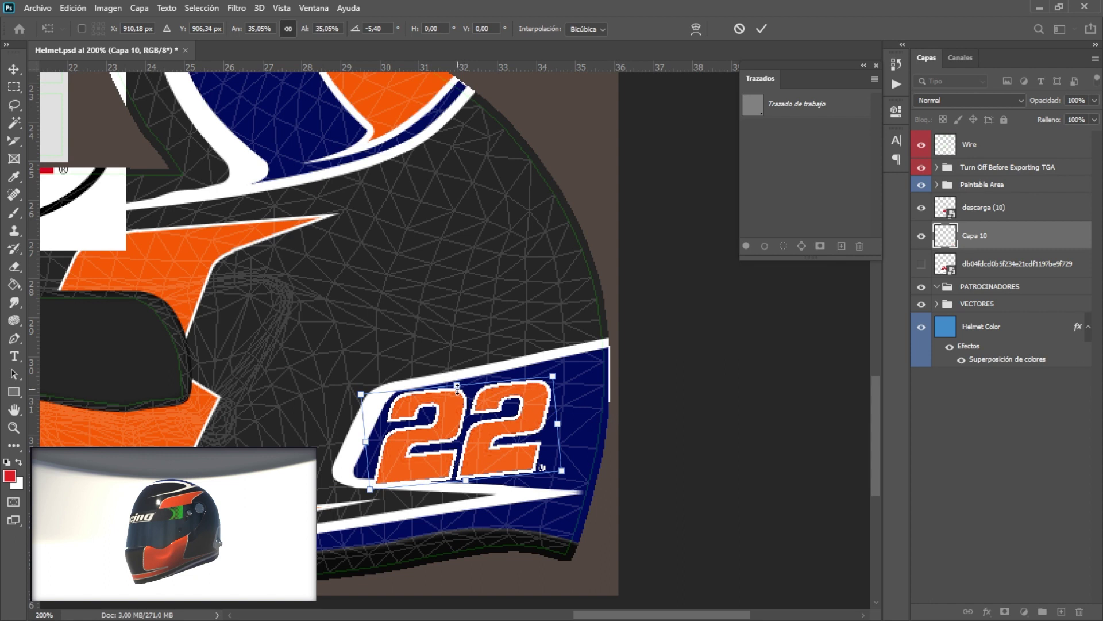
pyautogui.moveTo(457, 387); pyautogui.dragTo(458, 393)
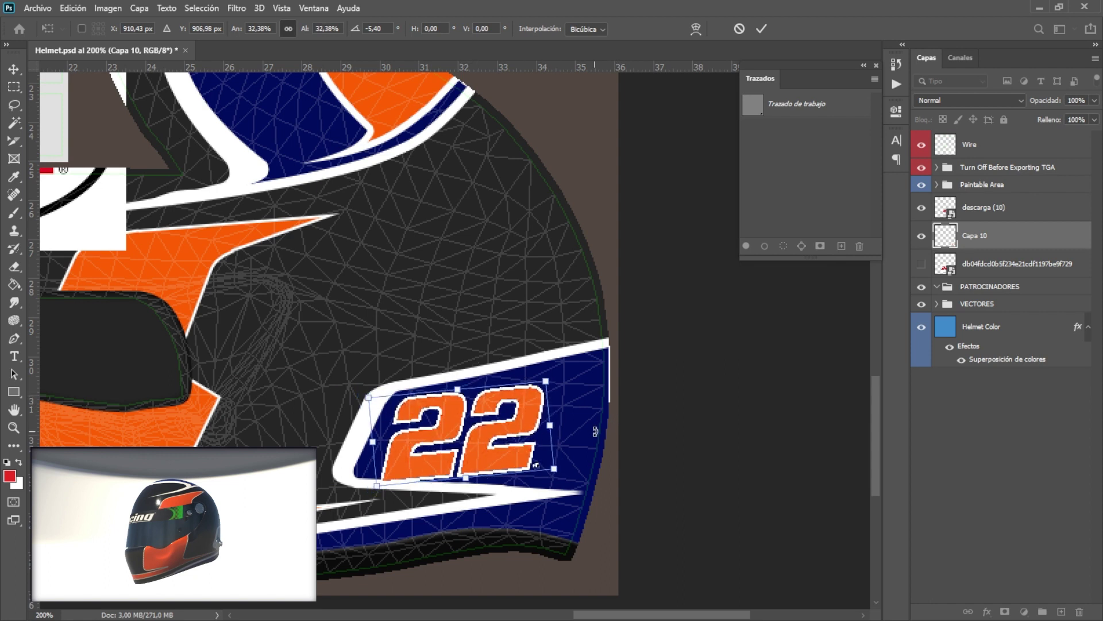
pyautogui.press('Return')
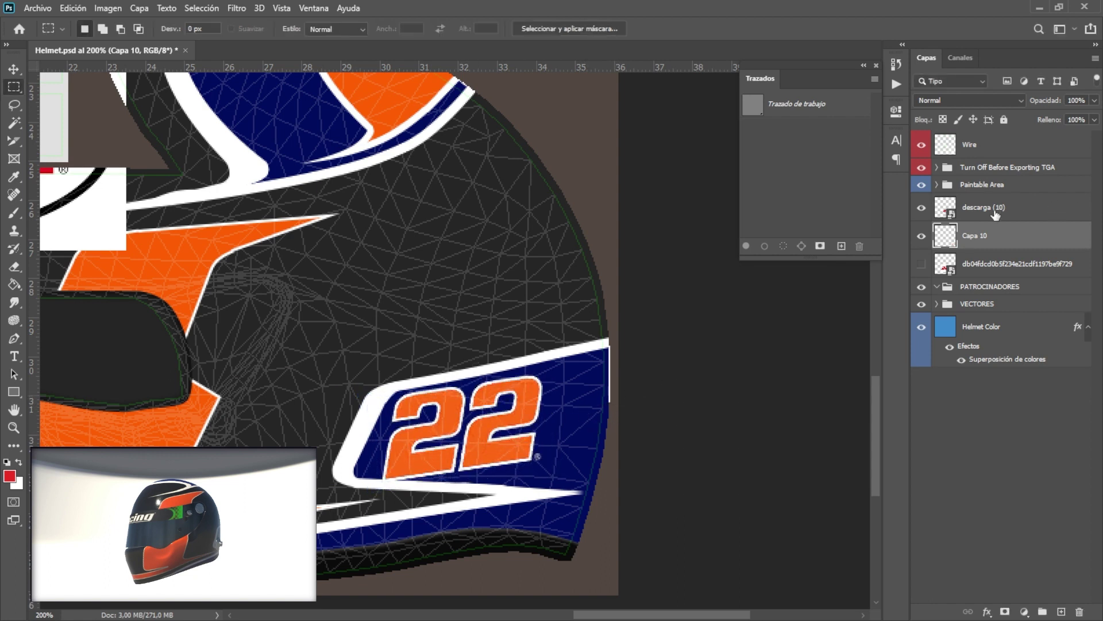
# Hide the wireframe, duplicate the 22 layer and rotate the copy onto the left navy stripe
pyautogui.click(921, 145)
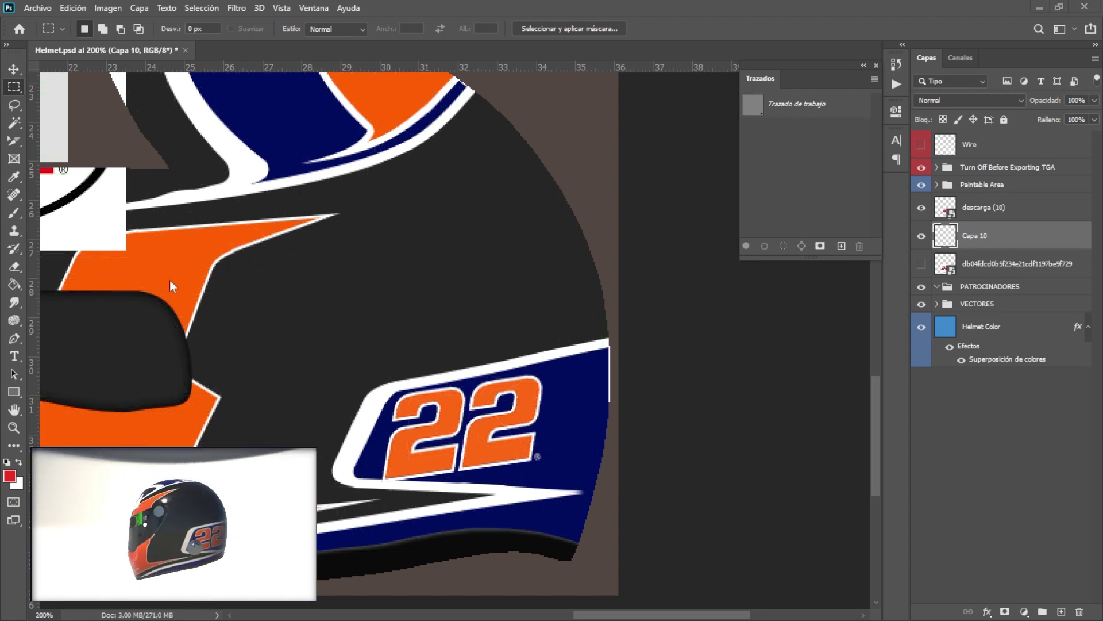
pyautogui.rightClick(983, 241)
pyautogui.click(804, 124)
pyautogui.press('Return')
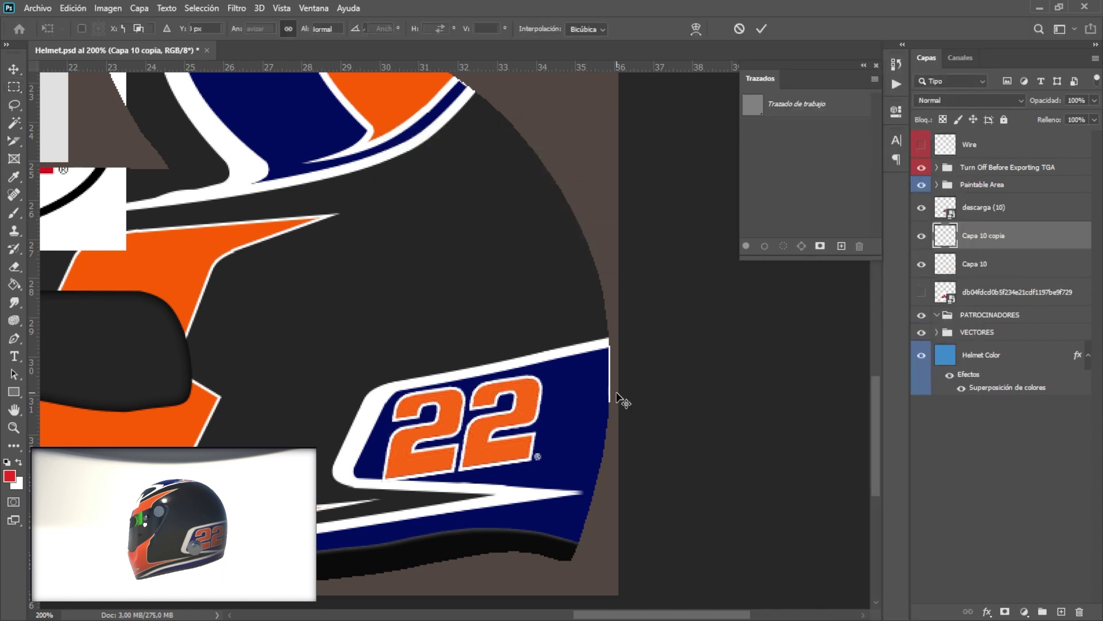
pyautogui.hotkey('ctrl', 't')
pyautogui.moveTo(750, 398); pyautogui.dragTo(304, 412)
pyautogui.moveTo(379, 396)
pyautogui.mouseDown()
pyautogui.moveTo(374, 418)
pyautogui.moveTo(299, 405)
pyautogui.mouseUp()
pyautogui.moveTo(368, 428)
pyautogui.mouseDown()
pyautogui.moveTo(431, 406)
pyautogui.moveTo(402, 416)
pyautogui.mouseUp()
pyautogui.press('Return')
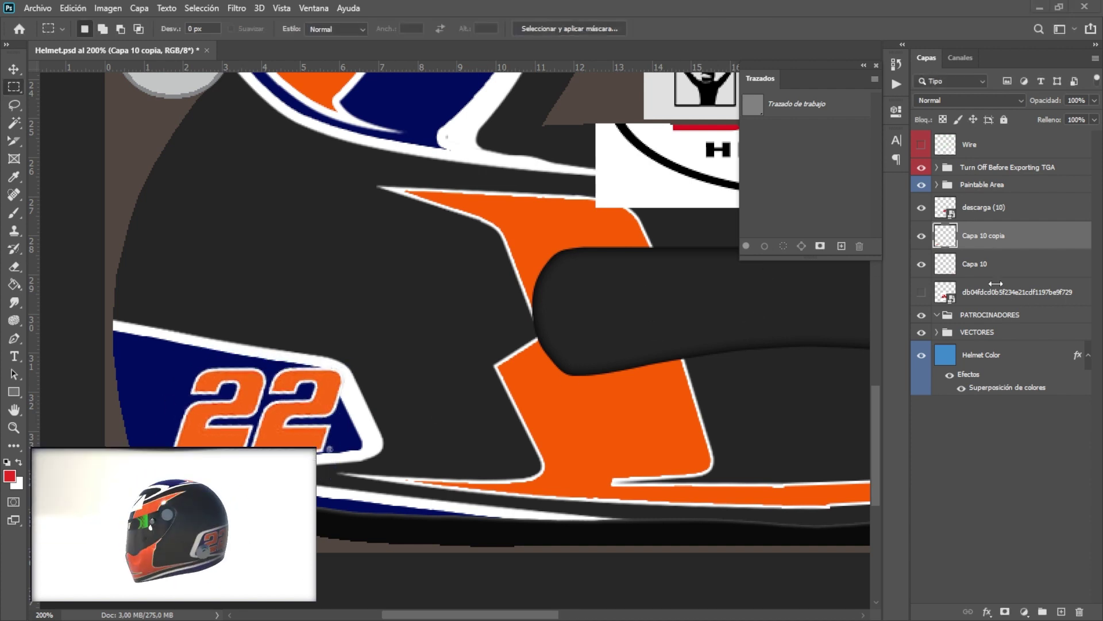
# Rasterize the Bell logo and shrink it to about a fifth onto the right orange stripe
pyautogui.click(984, 208)
pyautogui.moveTo(833, 241); pyautogui.dragTo(645, 303)
pyautogui.rightClick(1000, 214)
pyautogui.click(821, 278)
pyautogui.click(200, 262)
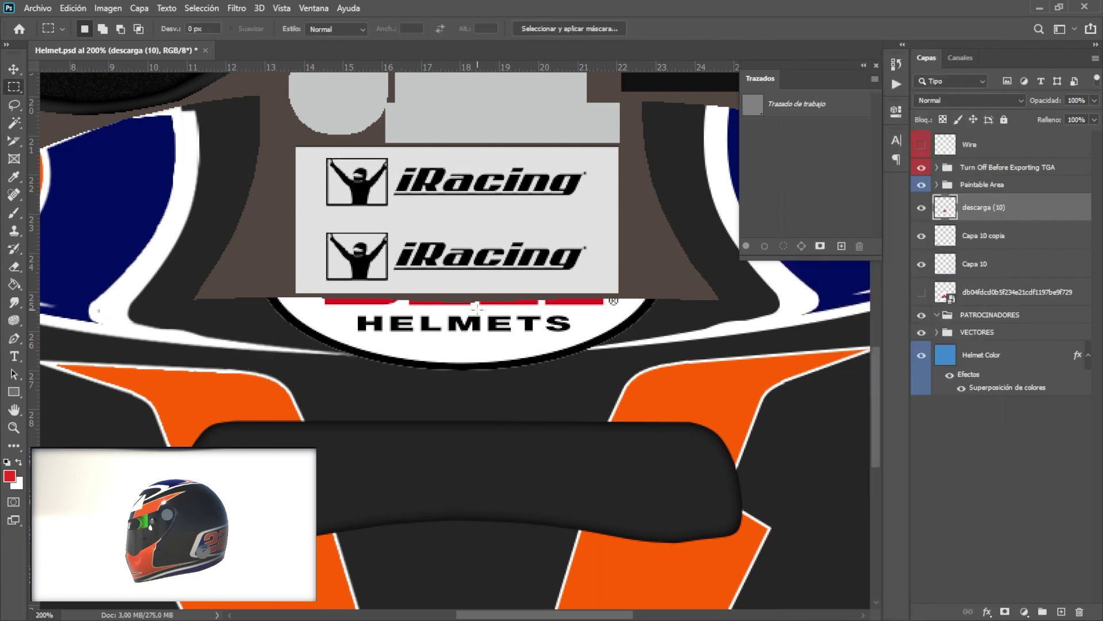
pyautogui.hotkey('ctrl', 't')
pyautogui.scroll(-3, 442, 229)
pyautogui.moveTo(645, 93); pyautogui.dragTo(356, 237)
pyautogui.moveTo(317, 269)
pyautogui.mouseDown()
pyautogui.moveTo(580, 404)
pyautogui.moveTo(565, 391)
pyautogui.moveTo(639, 409)
pyautogui.moveTo(247, 404)
pyautogui.mouseUp()
pyautogui.press('Return')
# Duplicate the Bell logo layer and place the copy on the left orange stripe
pyautogui.rightClick(1020, 207)
pyautogui.click(850, 112)
pyautogui.press('Return')
pyautogui.hotkey('ctrl', 't')
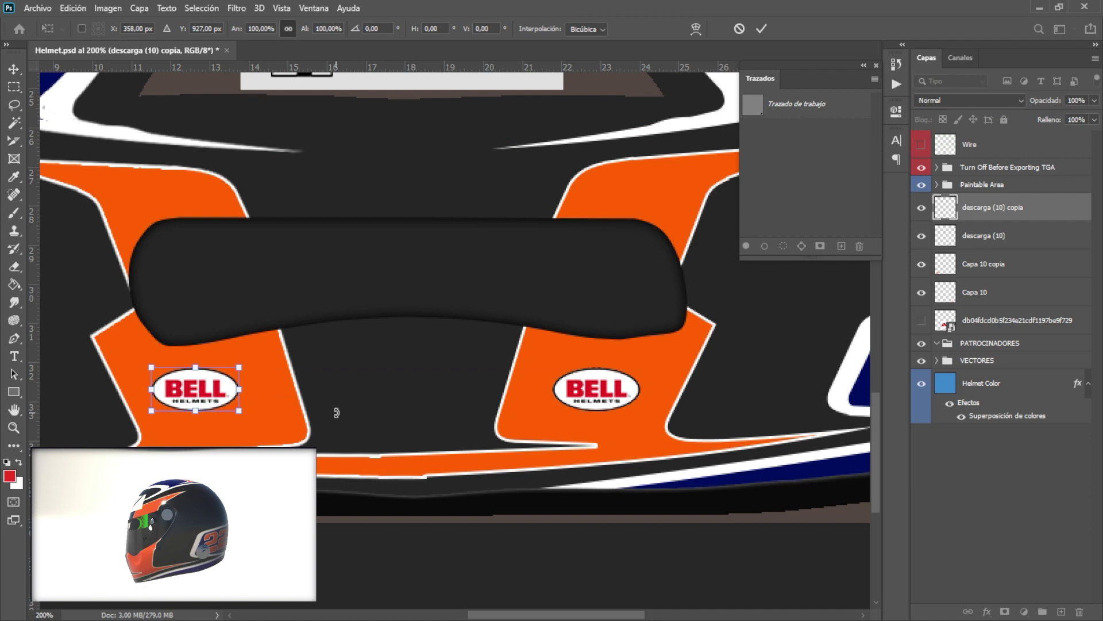
pyautogui.press('Return')
pyautogui.press('m')
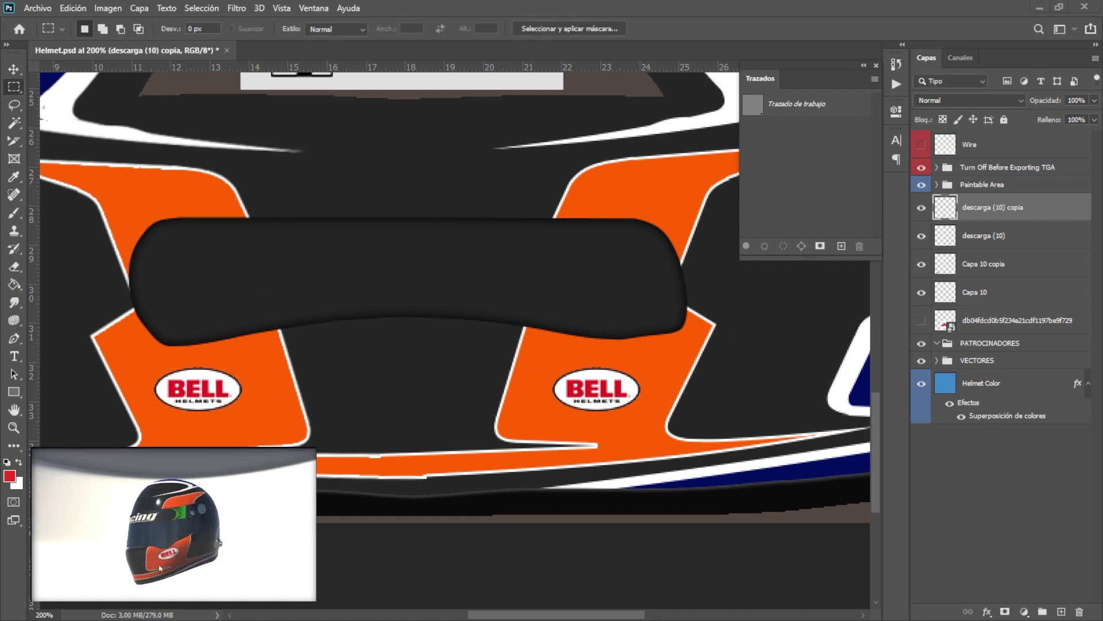
pyautogui.hotkey('alt', 'Tab')
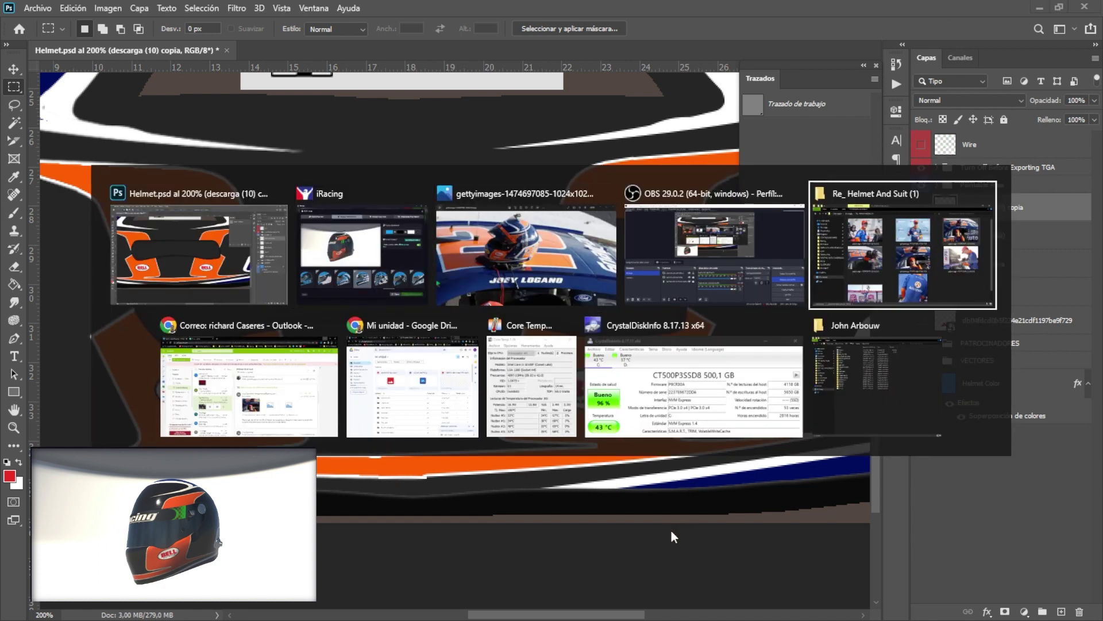
# Search Chrome images for 'autotrader logo' and open the full-size logo in a new tab
pyautogui.hotkey('alt', 'Tab')
pyautogui.hotkey('ctrl', 't')
pyautogui.write('autotrader lo')
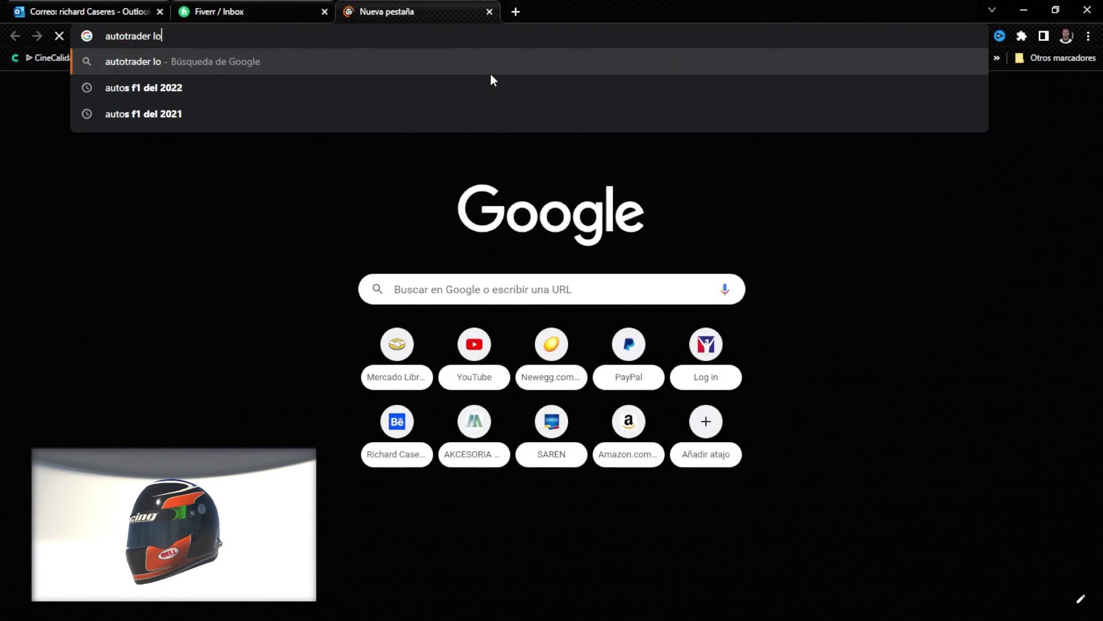
pyautogui.write('go')
pyautogui.press('Return')
pyautogui.click(233, 150)
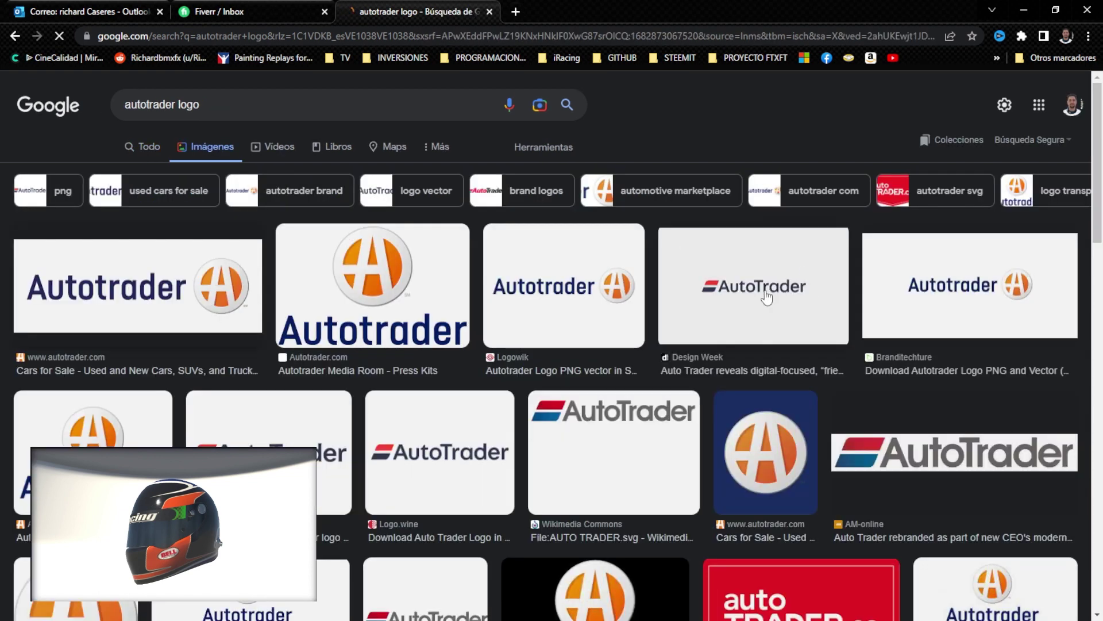
pyautogui.click(766, 296)
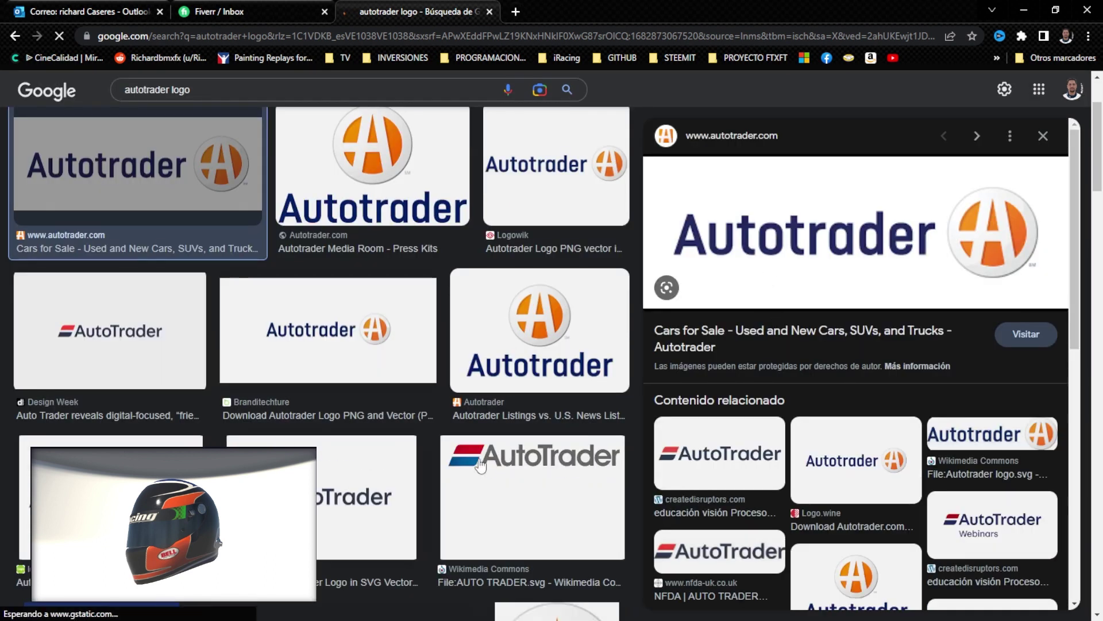
pyautogui.rightClick(861, 268)
pyautogui.click(912, 398)
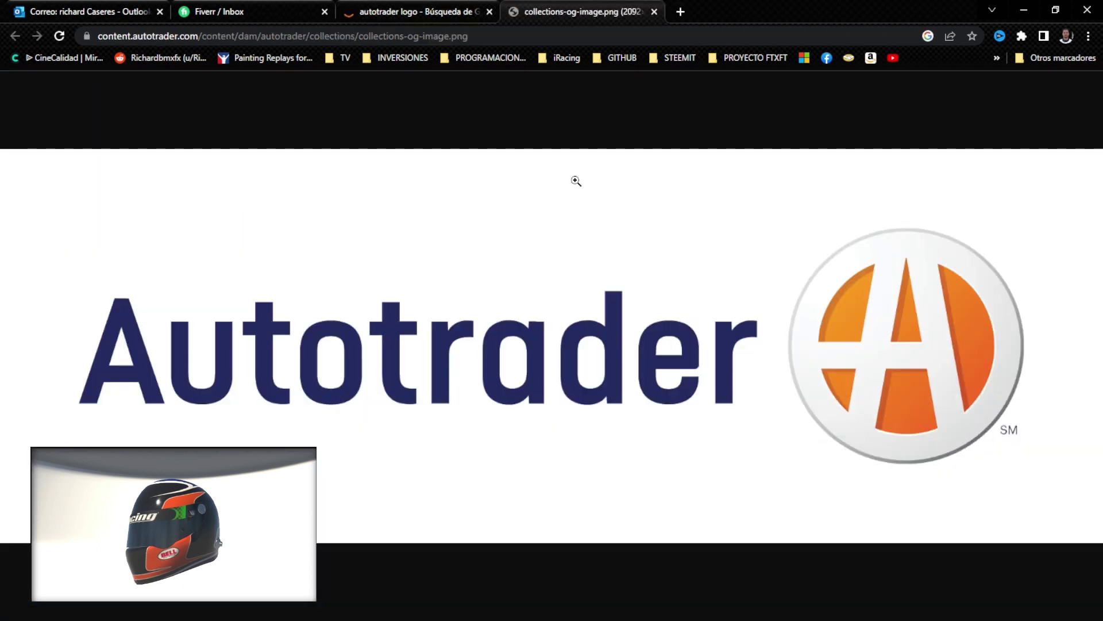
# Save the Autotrader logo as a PNG in the Colorcamara folder, then return to Photoshop
pyautogui.click(575, 181)
pyautogui.rightClick(562, 320)
pyautogui.click(609, 352)
pyautogui.click(86, 254)
pyautogui.press('Return')
pyautogui.hotkey('alt', 'Tab')
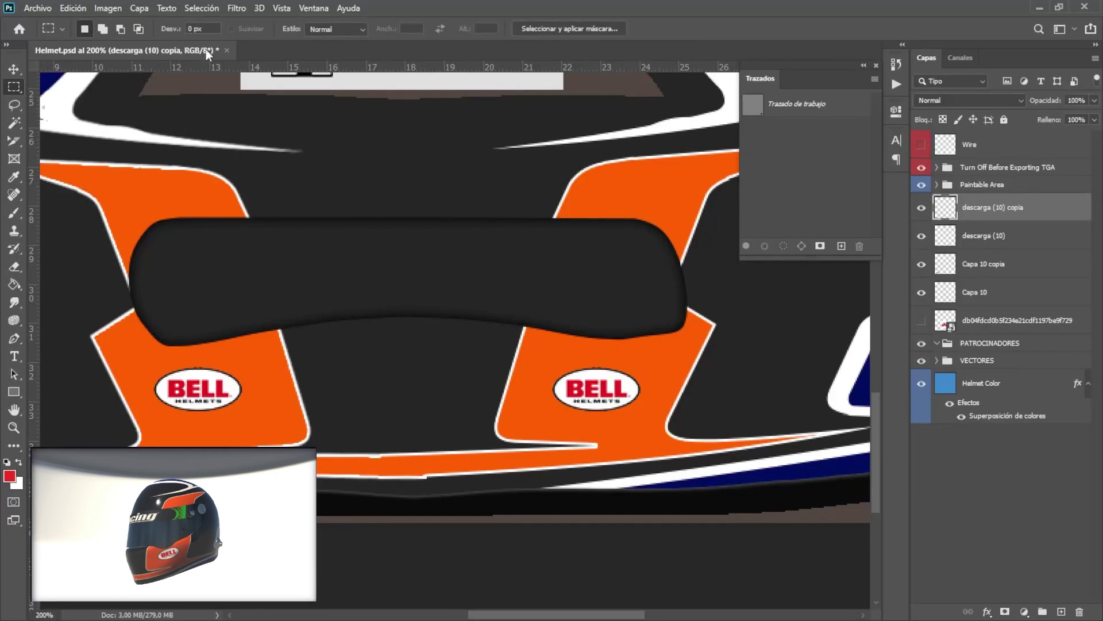
# Move the logo layers into the PATROCINADORES group and place the Autotrader image as embedded
pyautogui.keyDown('shift'); pyautogui.click(1011, 320); pyautogui.keyUp('shift')
pyautogui.moveTo(989, 264); pyautogui.dragTo(988, 343)
pyautogui.click(37, 8)
pyautogui.click(124, 293)
pyautogui.doubleClick(276, 149)
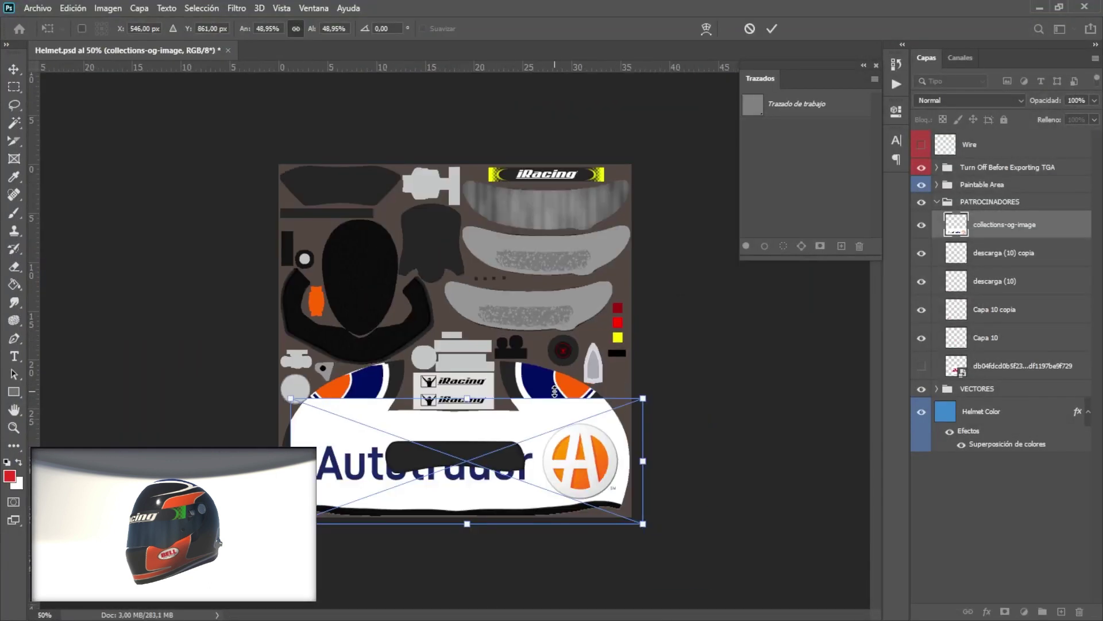
pyautogui.moveTo(548, 437); pyautogui.dragTo(531, 352)
pyautogui.press('Return')
# Rasterize the Autotrader layer and delete its white background
pyautogui.rightClick(998, 225)
pyautogui.click(897, 278)
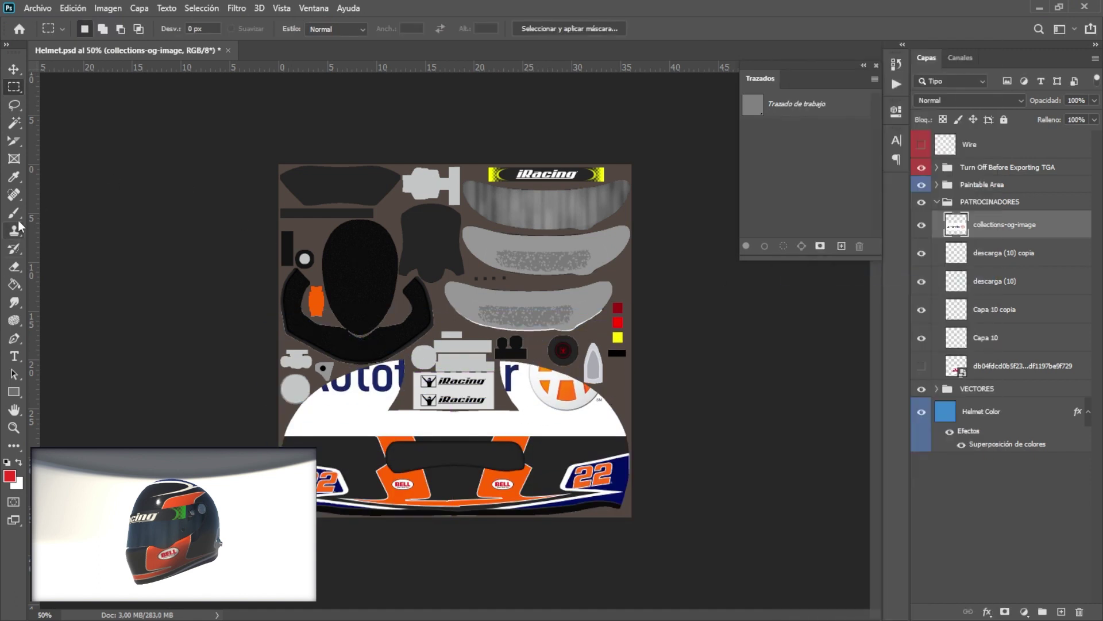
pyautogui.press('Delete')
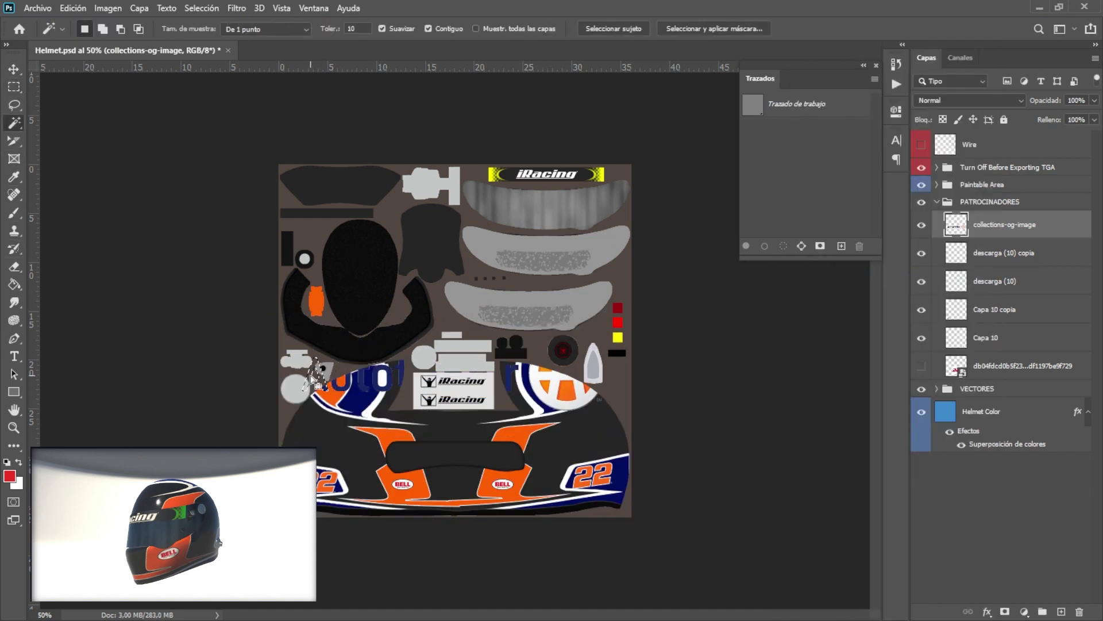
pyautogui.hotkey('ctrl', 't')
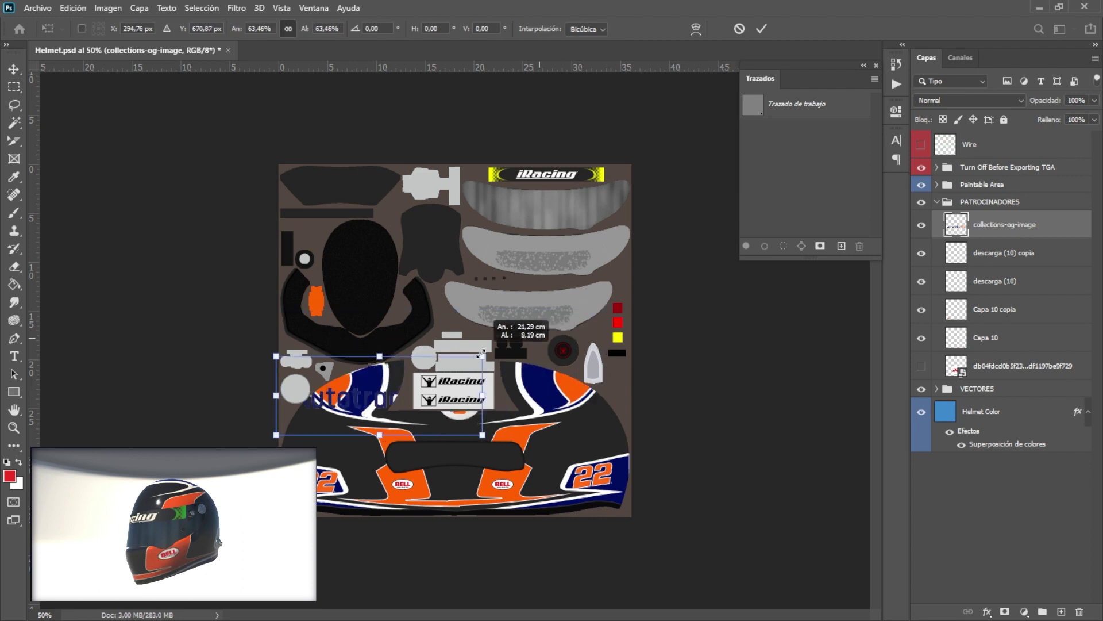
pyautogui.scroll(2, 499, 450)
pyautogui.scroll(3, 500, 450)
pyautogui.scroll(-5, 499, 449)
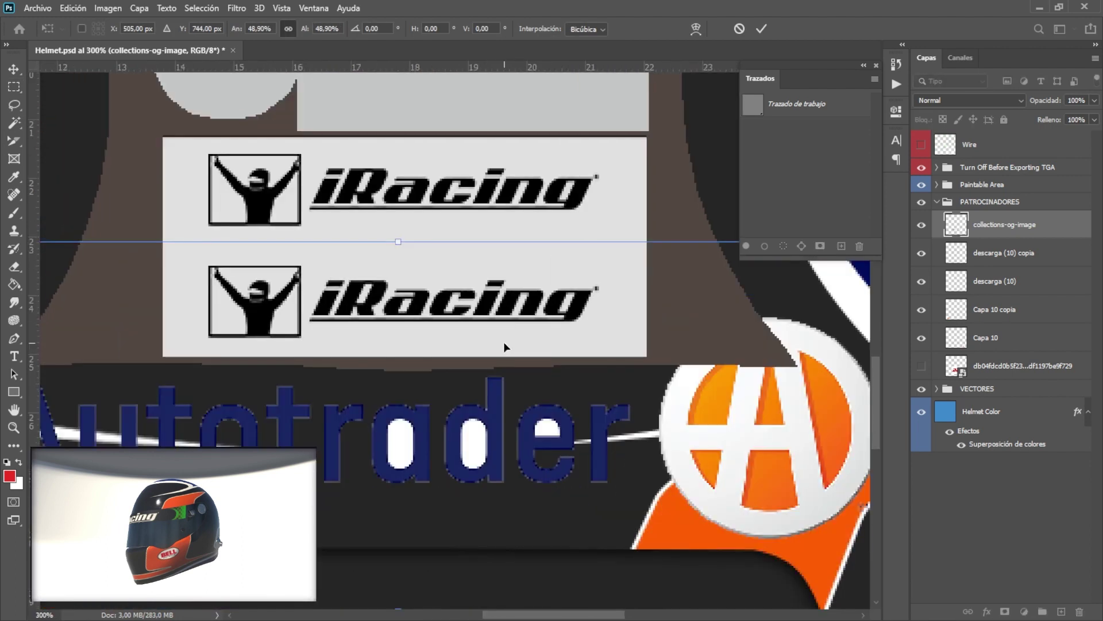
pyautogui.press('Return')
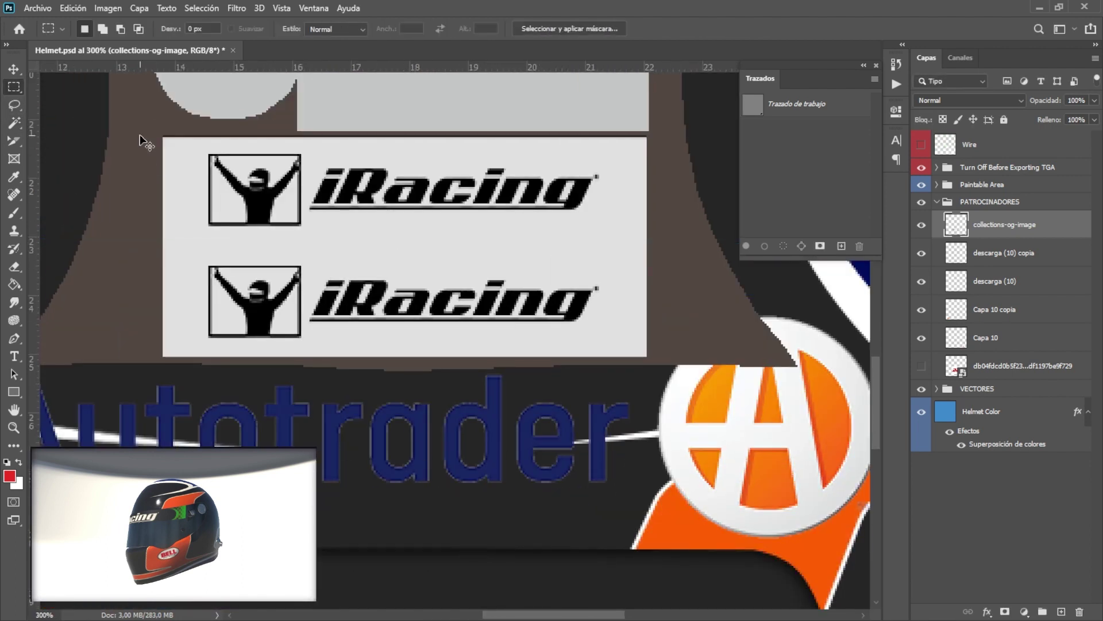
# Whiten the Autotrader logo with Hue/Saturation lightness +100
pyautogui.hotkey('ctrl', '-')
pyautogui.click(108, 8)
pyautogui.click(371, 113)
pyautogui.moveTo(730, 287); pyautogui.dragTo(821, 287)
pyautogui.press('Return')
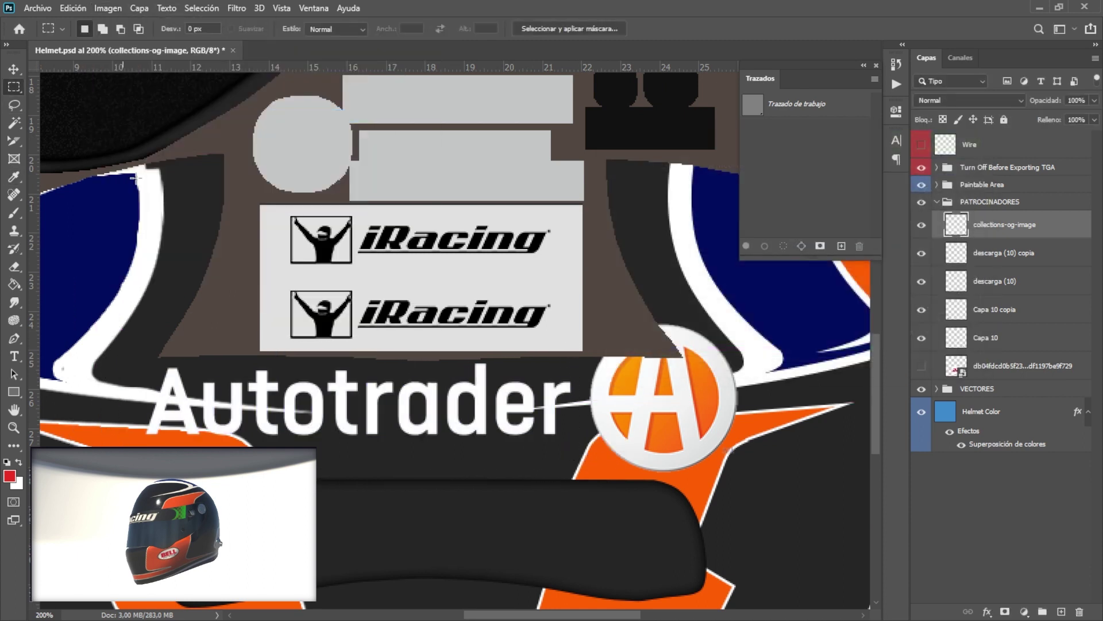
# Shrink the Autotrader logo to about 45% and position it above the 22
pyautogui.hotkey('ctrl', 't')
pyautogui.moveTo(308, 442)
pyautogui.mouseDown()
pyautogui.moveTo(398, 257)
pyautogui.moveTo(339, 261)
pyautogui.moveTo(330, 277)
pyautogui.moveTo(340, 286)
pyautogui.mouseUp()
pyautogui.press('m')
pyautogui.hotkey('ctrl', 't')
pyautogui.press('m')
pyautogui.hotkey('ctrl', 't')
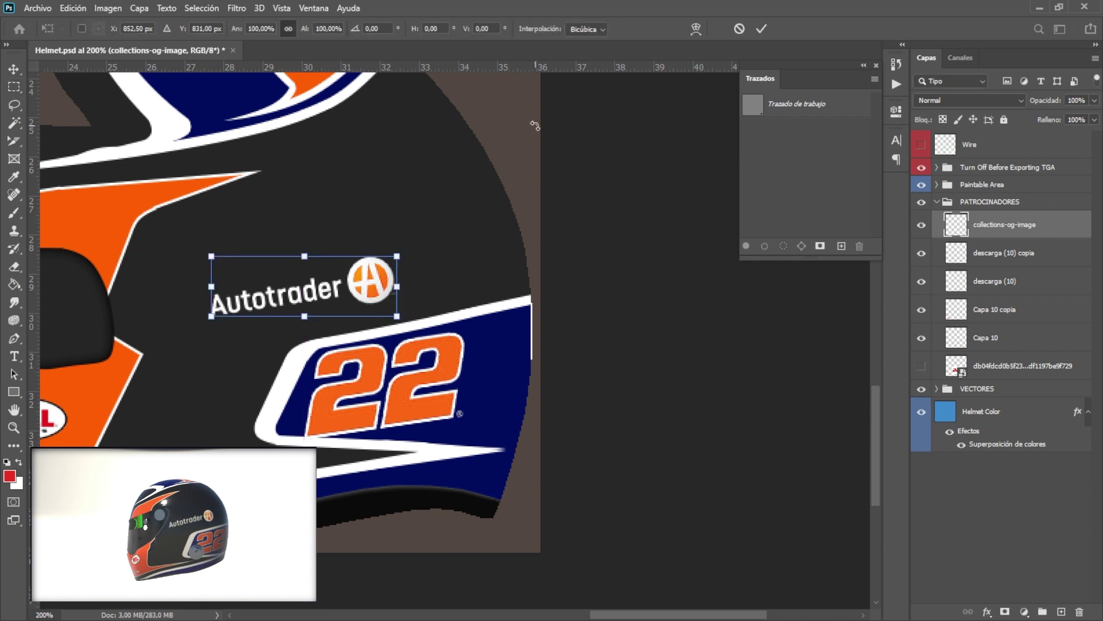
pyautogui.press('m')
pyautogui.press('m')
# Duplicate the Autotrader logo, move the copy to the left side and tilt it along the stripes
pyautogui.rightClick(1005, 225)
pyautogui.click(805, 109)
pyautogui.hotkey('ctrl', 't')
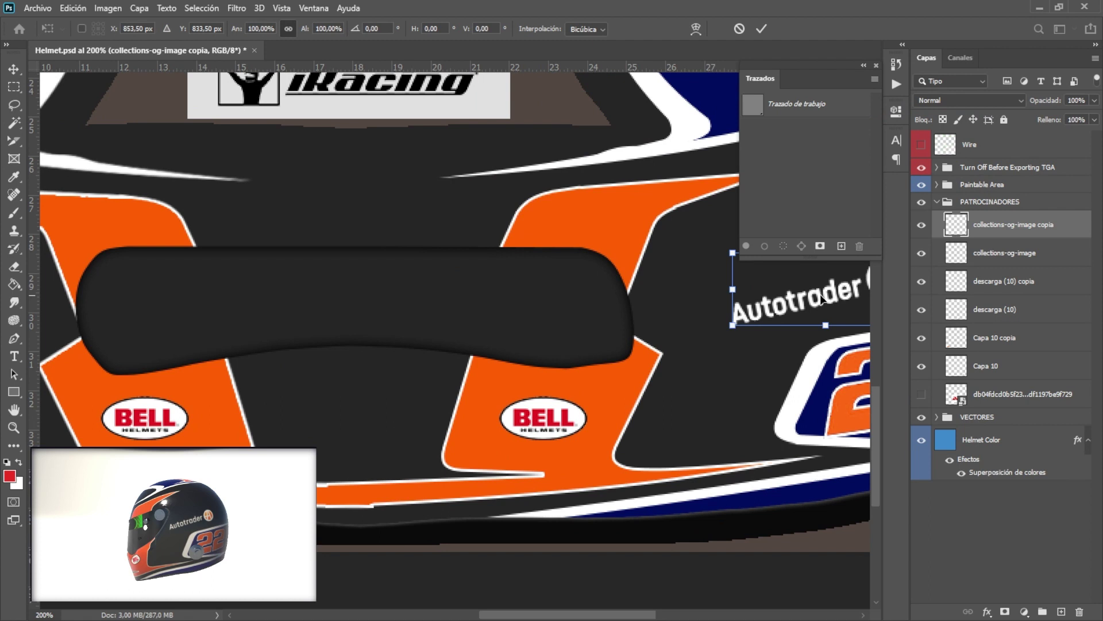
pyautogui.moveTo(823, 299); pyautogui.dragTo(314, 293)
pyautogui.moveTo(429, 285); pyautogui.dragTo(431, 350)
pyautogui.moveTo(370, 316); pyautogui.dragTo(414, 321)
pyautogui.press('m')
pyautogui.hotkey('ctrl', '-')
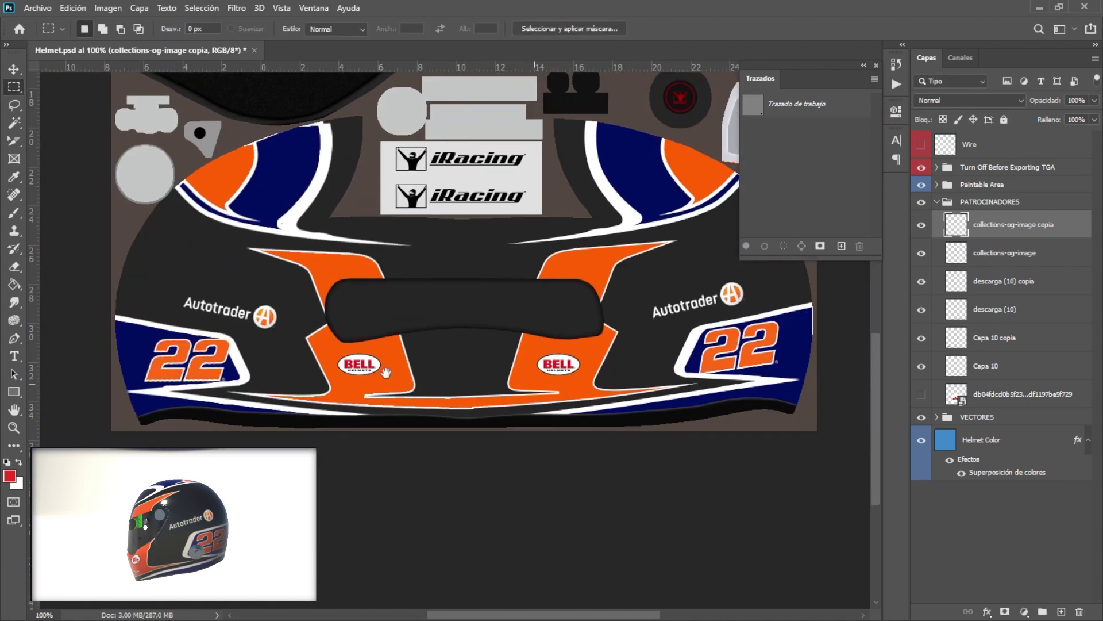
pyautogui.moveTo(385, 373); pyautogui.dragTo(399, 388)
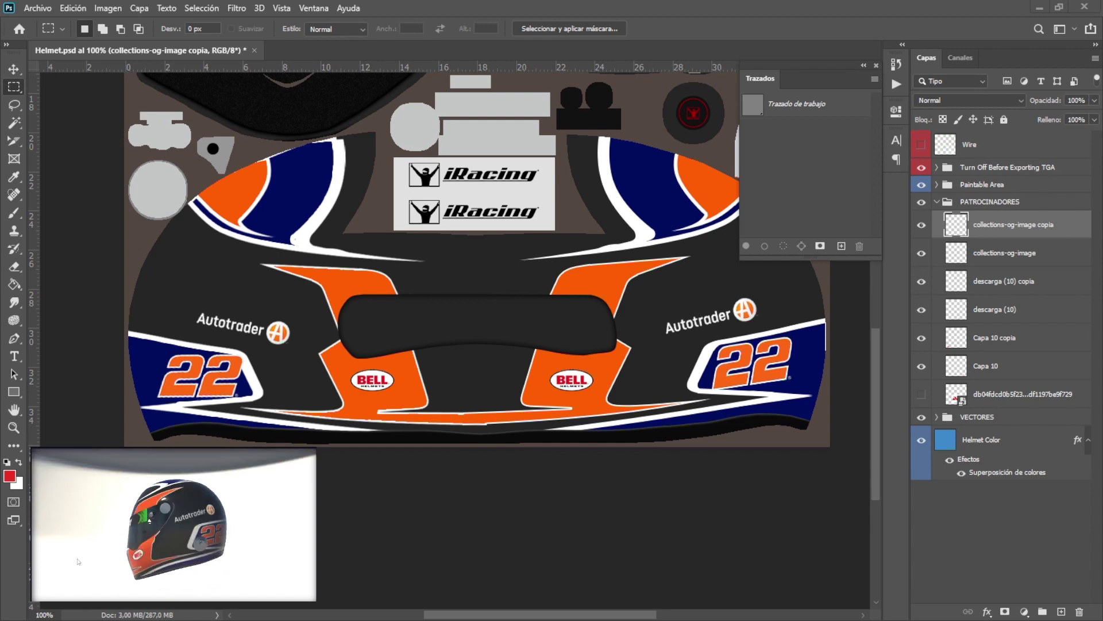
# Place the Pennzoil logo as embedded and shrink it onto the front panel
pyautogui.click(35, 8)
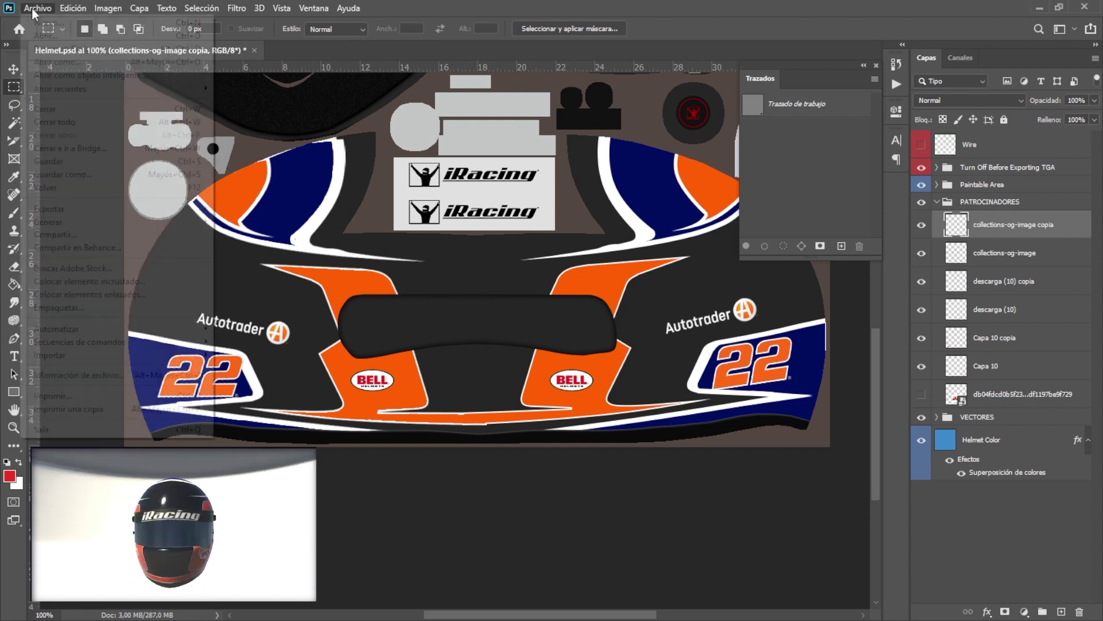
pyautogui.click(86, 281)
pyautogui.moveTo(1092, 97); pyautogui.dragTo(1092, 196)
pyautogui.doubleClick(1001, 442)
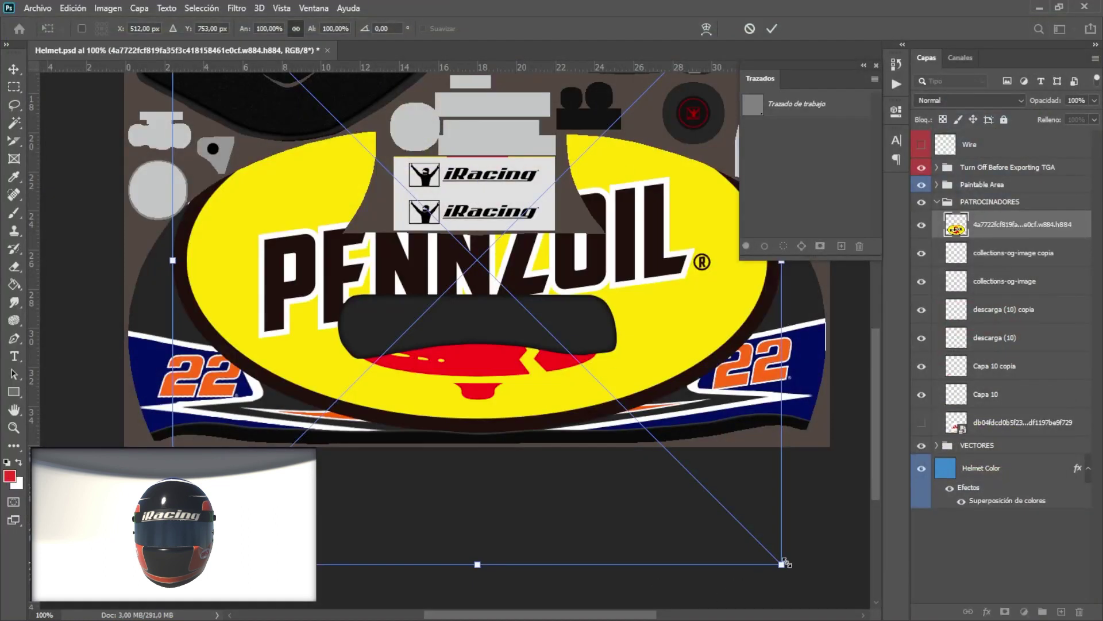
pyautogui.moveTo(785, 563); pyautogui.dragTo(398, 360)
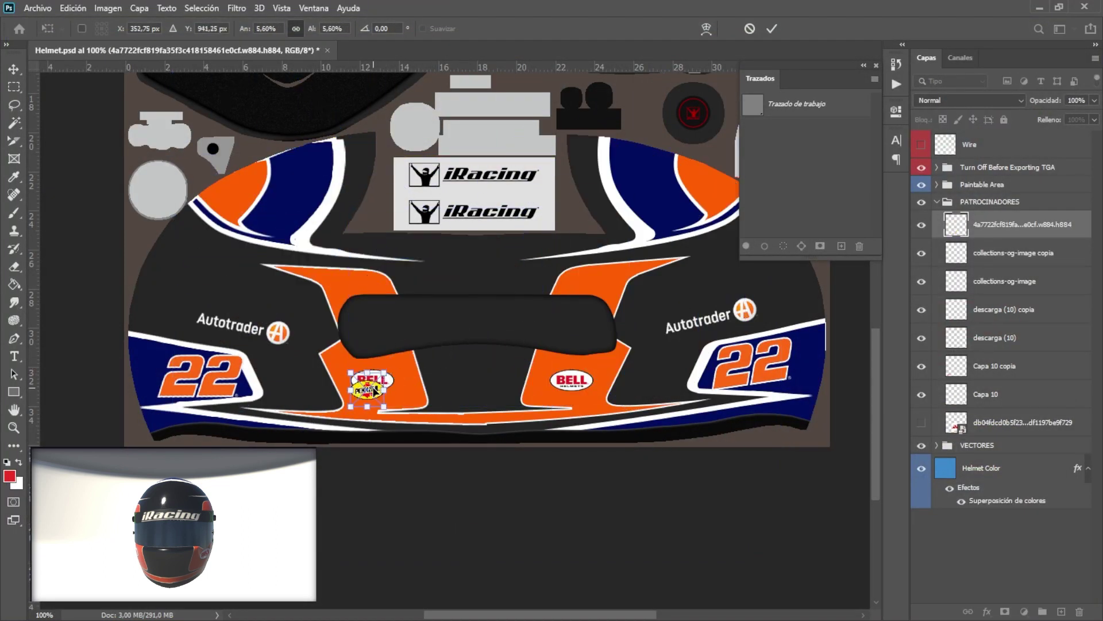
pyautogui.press('Return')
# Place the Ford logo as embedded and shrink it to sit below Pennzoil
pyautogui.click(37, 8)
pyautogui.click(115, 282)
pyautogui.moveTo(1091, 96); pyautogui.dragTo(1095, 217)
pyautogui.doubleClick(856, 190)
pyautogui.moveTo(812, 144)
pyautogui.mouseDown()
pyautogui.moveTo(490, 372)
pyautogui.moveTo(478, 414)
pyautogui.mouseUp()
pyautogui.scroll(3, 489, 386)
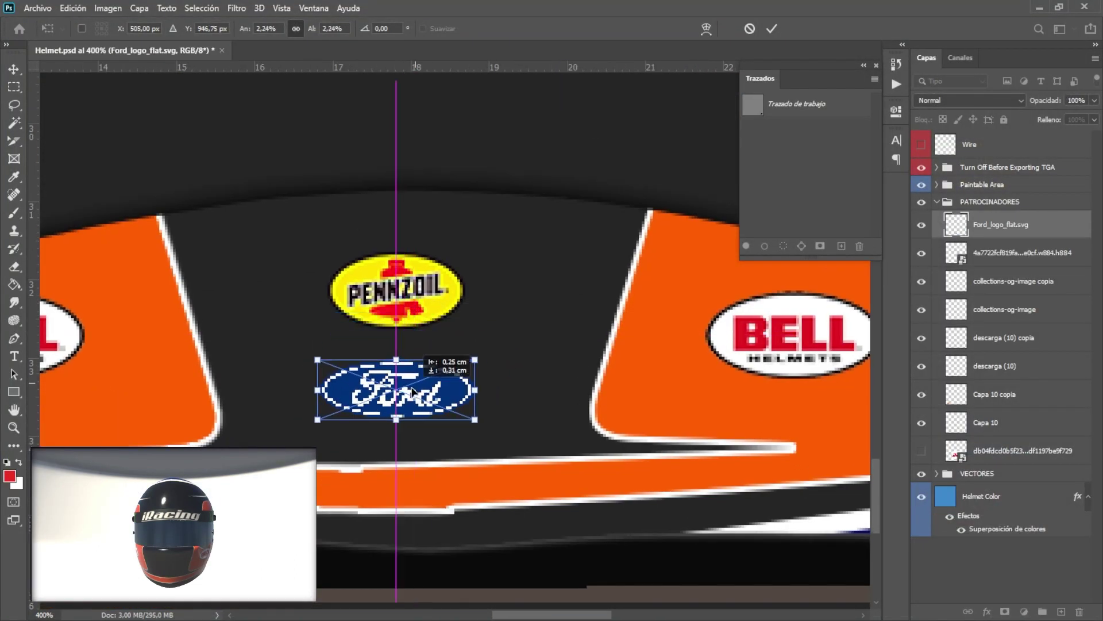
pyautogui.press('m')
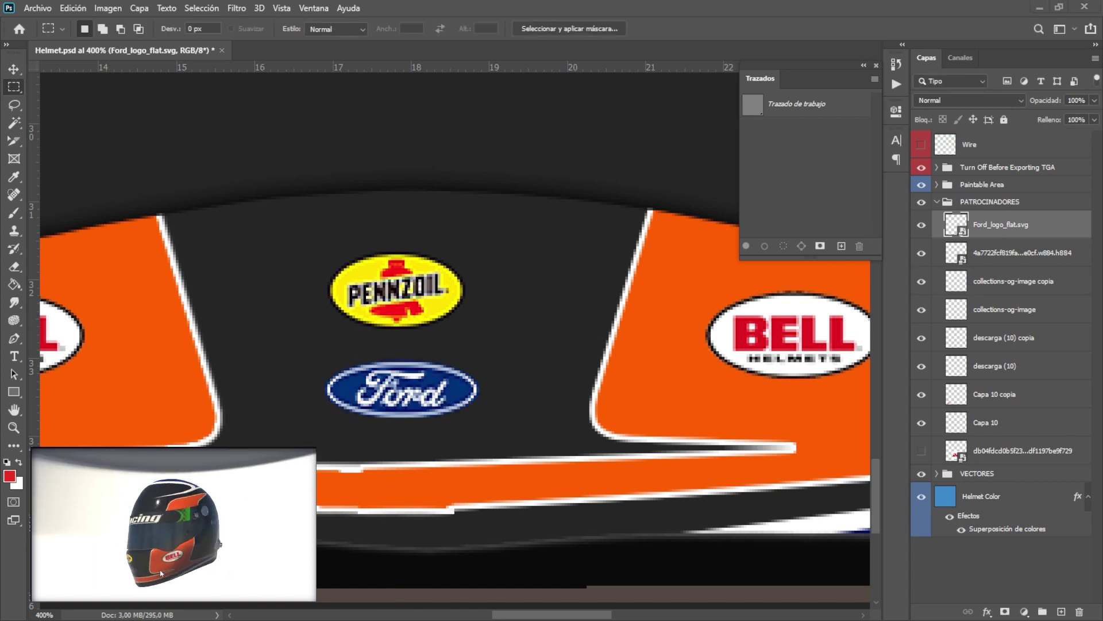
# Duplicate the Autotrader layer and move the copy above the visor opening
pyautogui.rightClick(1024, 286)
pyautogui.click(764, 111)
pyautogui.click(682, 166)
pyautogui.hotkey('ctrl', '-')
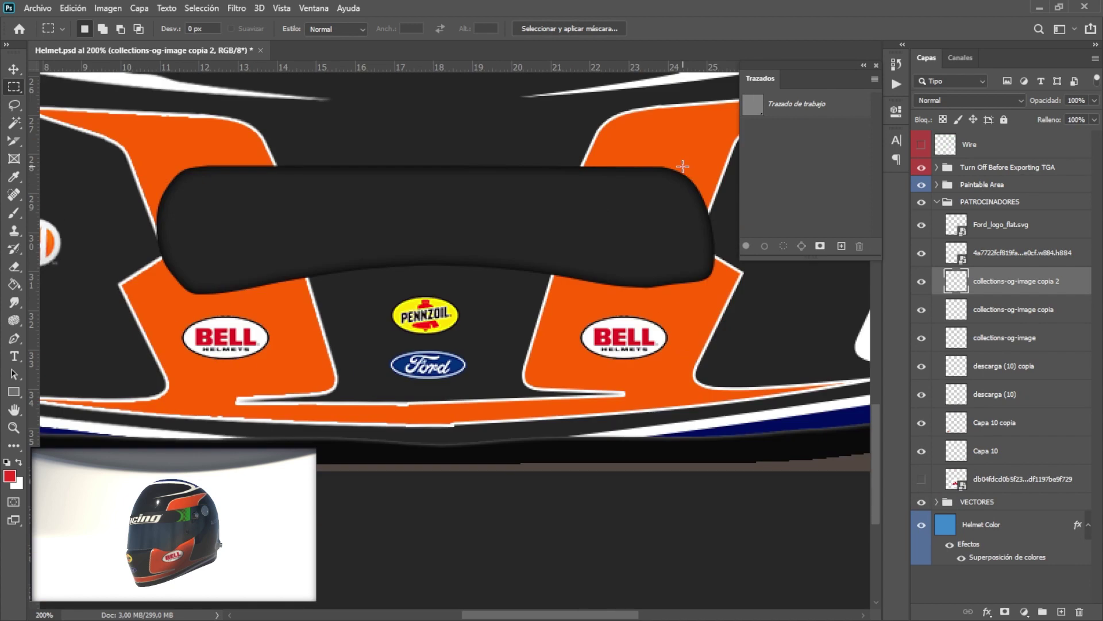
pyautogui.moveTo(467, 181); pyautogui.dragTo(586, 136)
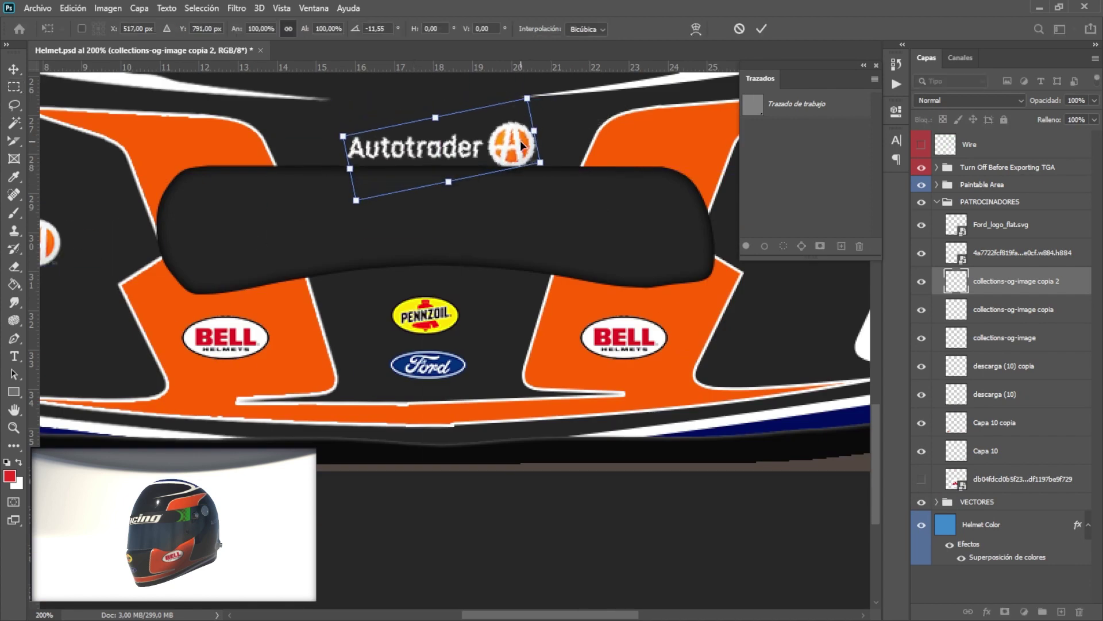
pyautogui.press('Escape')
pyautogui.scroll(1, 602, 239)
pyautogui.scroll(1, 602, 240)
pyautogui.hotkey('ctrl', 't')
pyautogui.moveTo(428, 185); pyautogui.dragTo(428, 166)
pyautogui.press('Return')
# Hide the Wire layer and nudge the top Autotrader copy slightly down
pyautogui.click(921, 144)
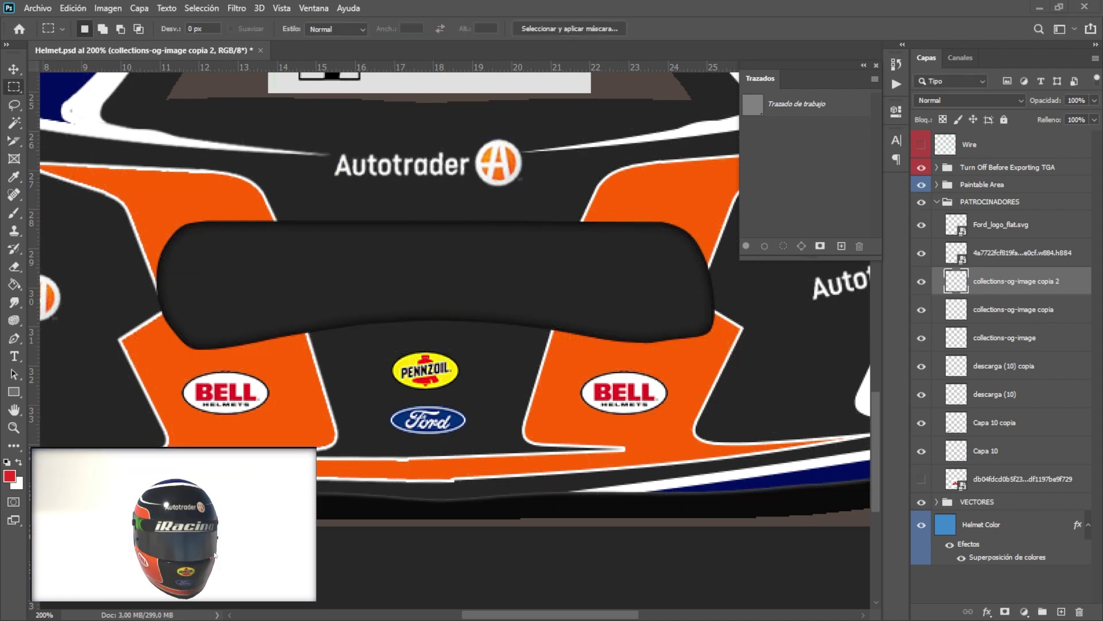
pyautogui.hotkey('ctrl', 't')
pyautogui.press('Down')
pyautogui.press('Down')
pyautogui.press('Down')
pyautogui.press('Return')
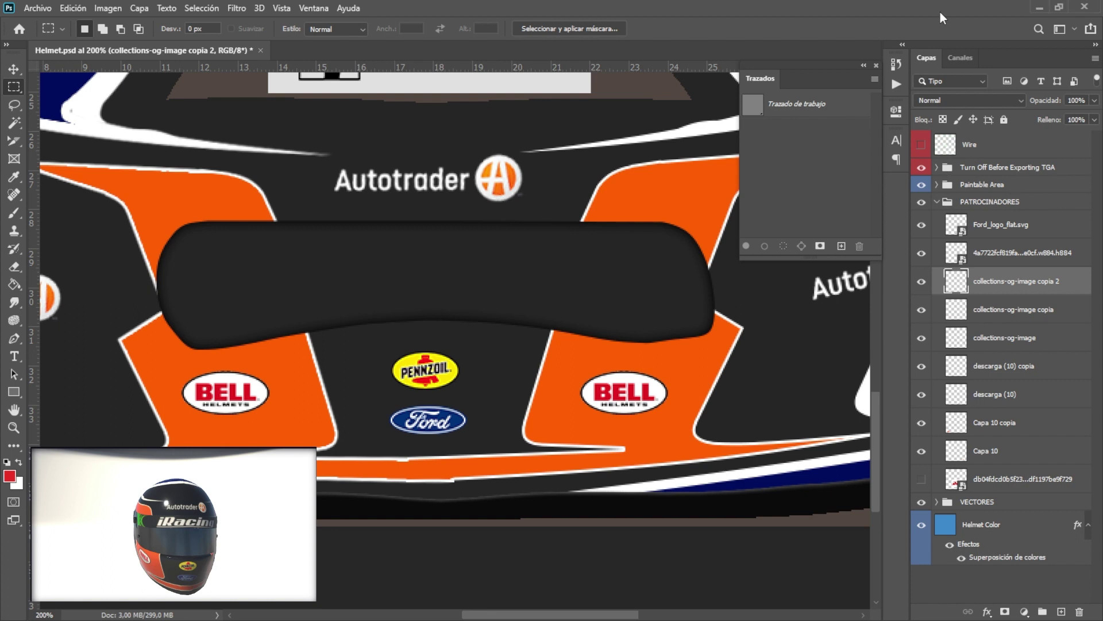
pyautogui.hotkey('ctrl', '-')
pyautogui.hotkey('ctrl', '-')
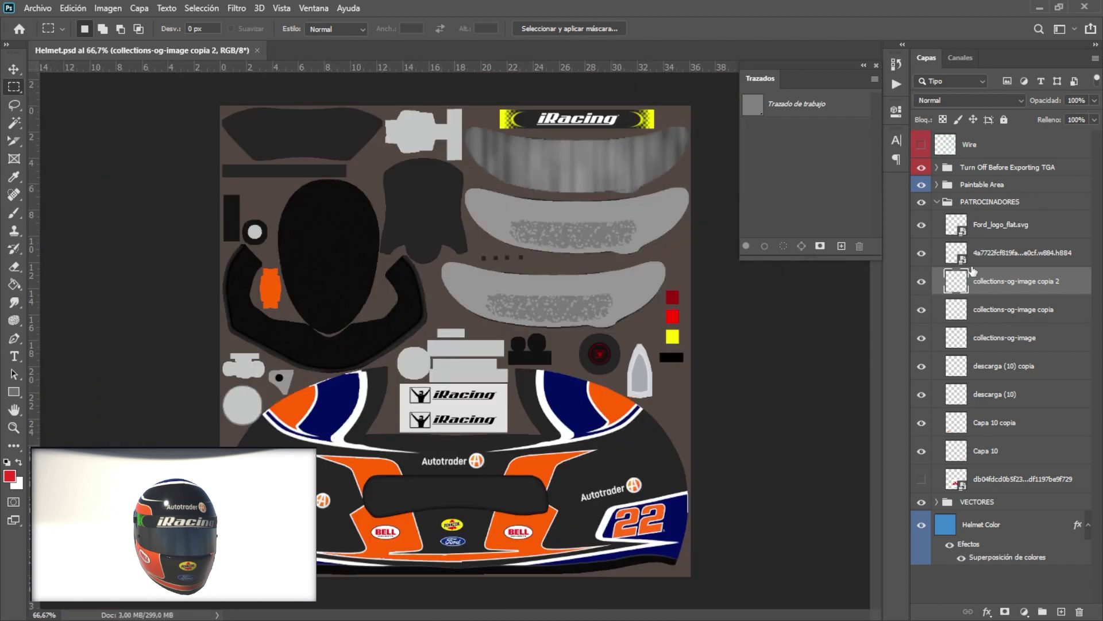
# Add new layer Capa 11 above Seatbelt Labels in the Paintable Area group
pyautogui.click(937, 185)
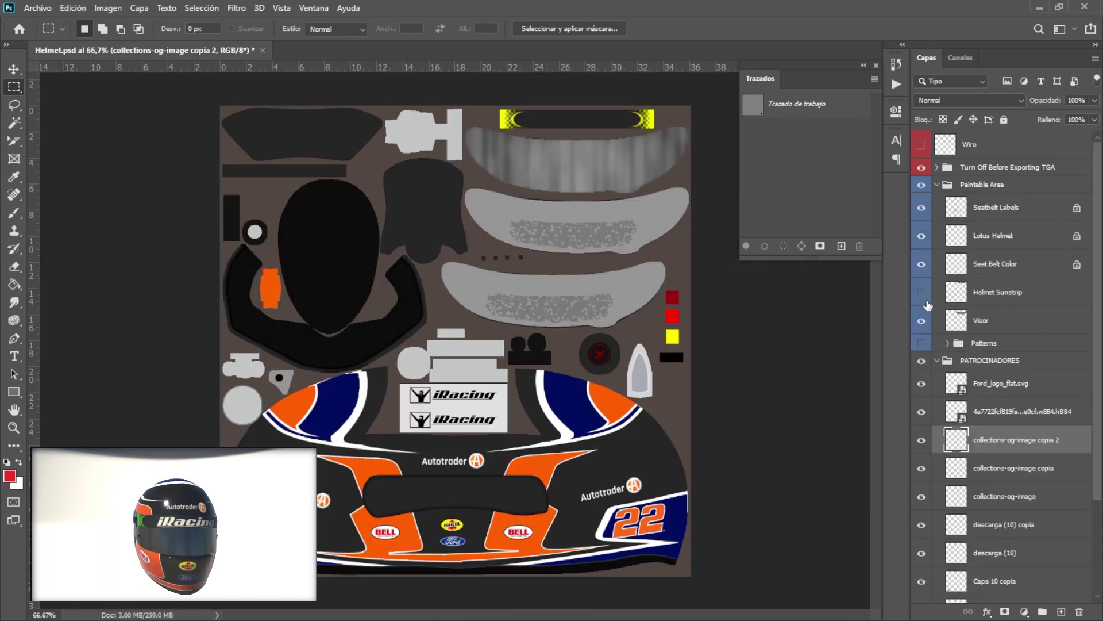
pyautogui.click(937, 168)
pyautogui.click(938, 167)
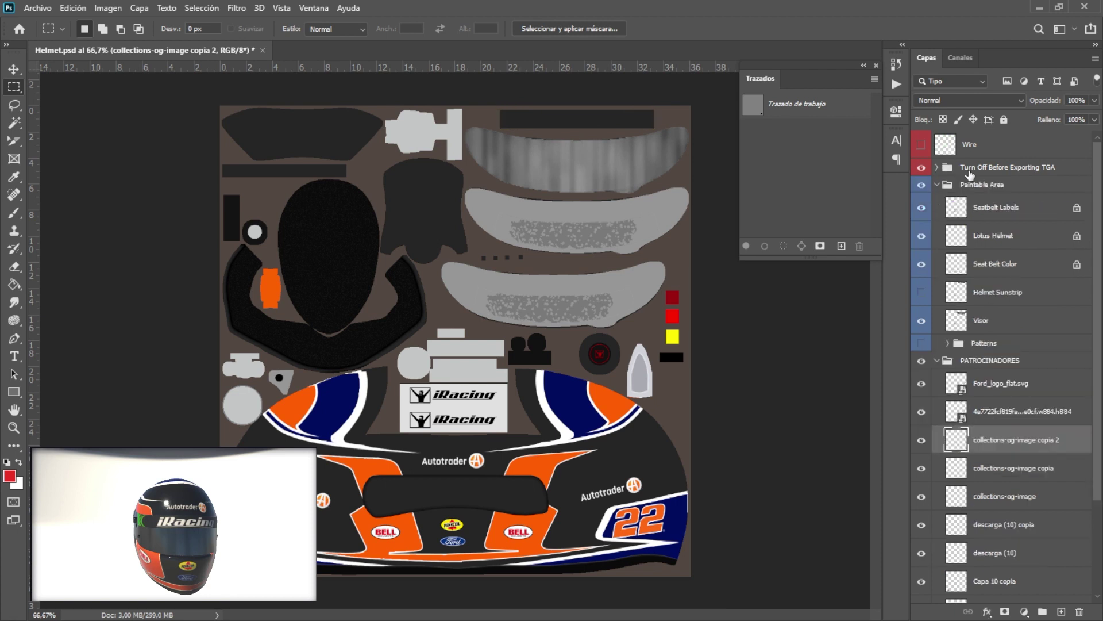
pyautogui.click(996, 208)
pyautogui.hotkey('ctrl', 'shift', 'alt', 'n')
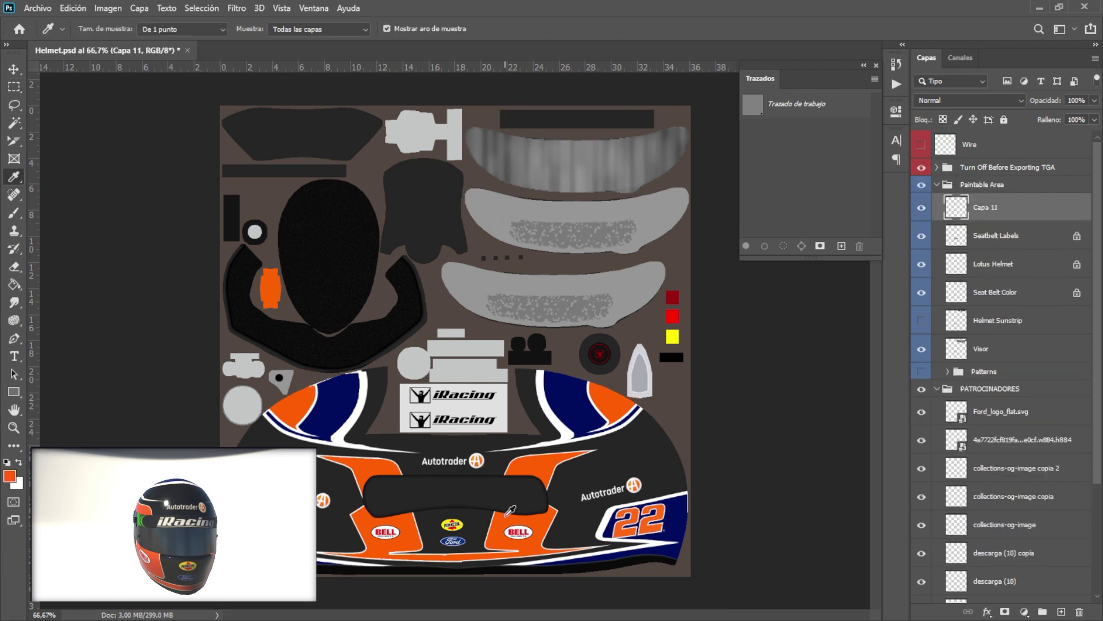
# Fill the path along the visor band's top edge with orange
pyautogui.scroll(5, 235, 396)
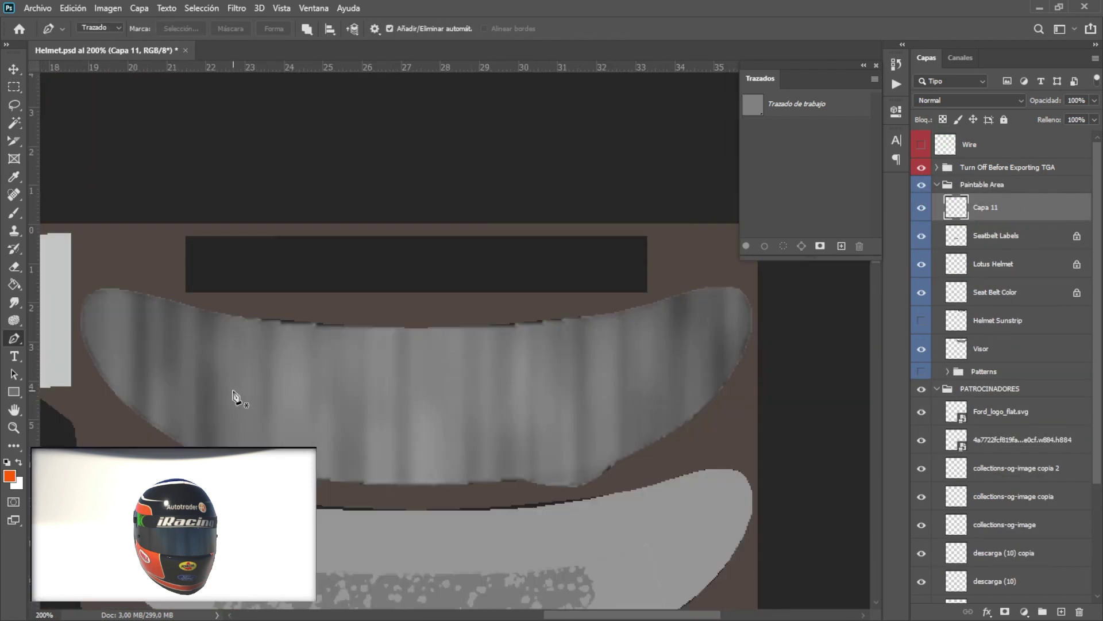
pyautogui.click(746, 246)
pyautogui.click(777, 194)
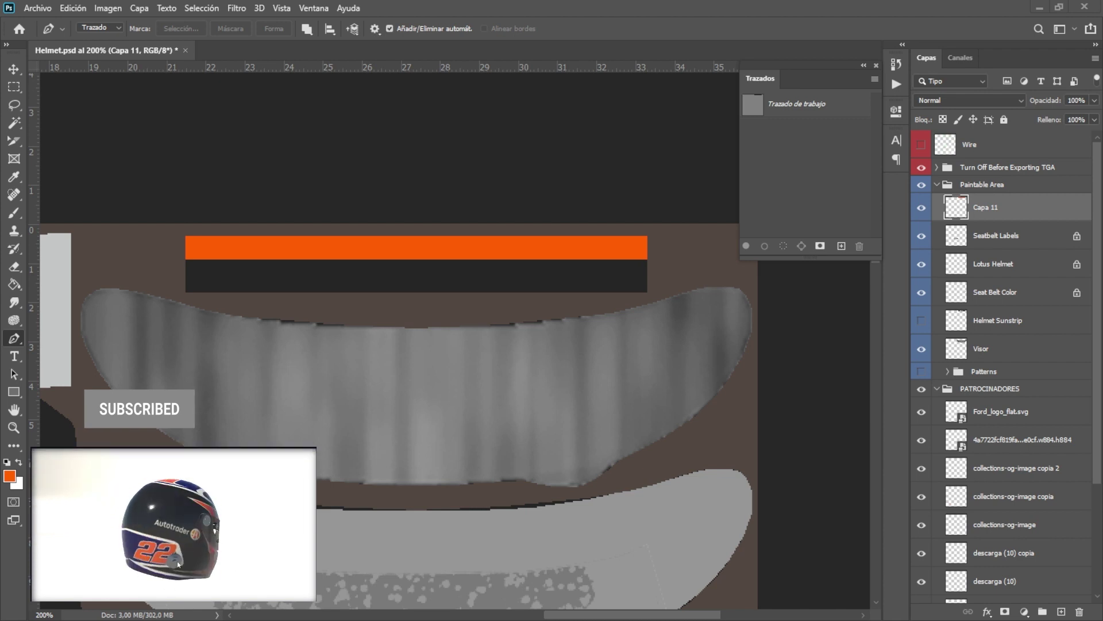
pyautogui.hotkey('ctrl', '0')
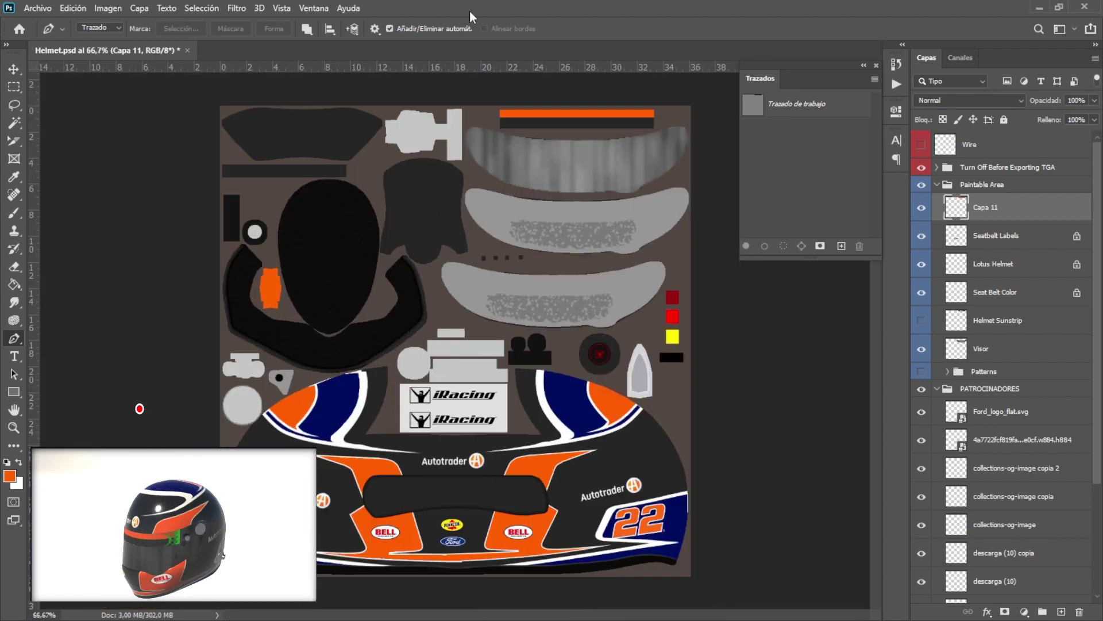
pyautogui.scroll(2, 451, 333)
pyautogui.scroll(1, 451, 333)
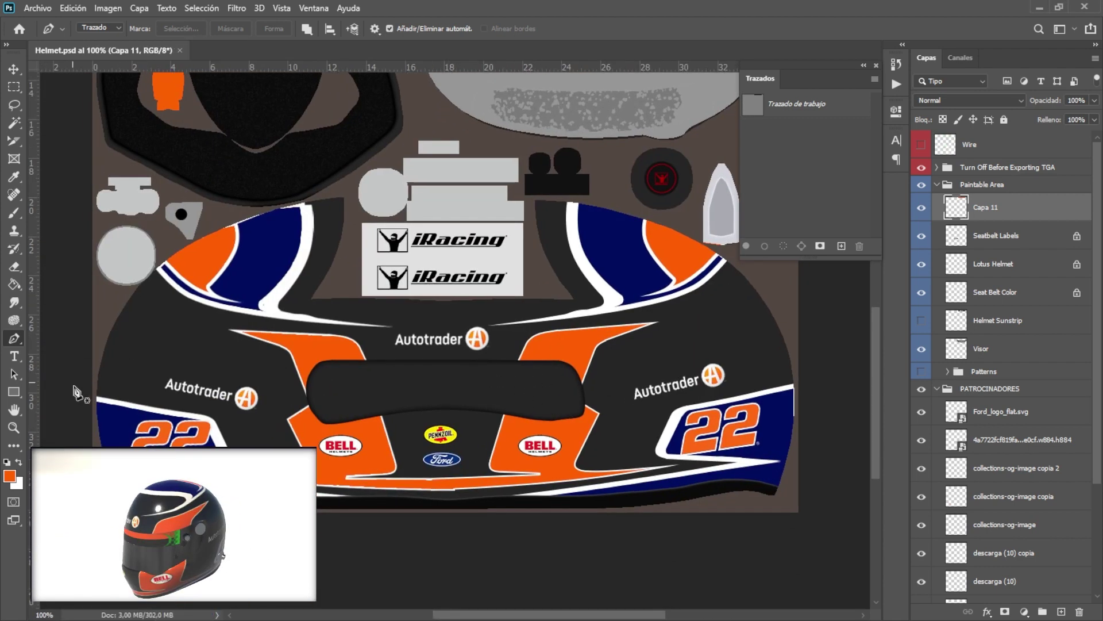